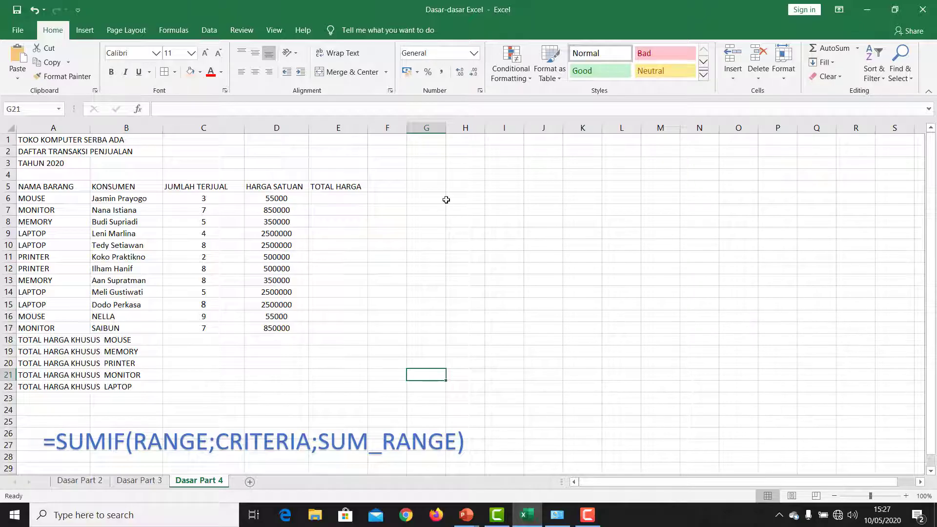
Review the sales table's column headings and item rows, and the TOTAL HARGA KHUSUS rows beneath it.
click(49, 186)
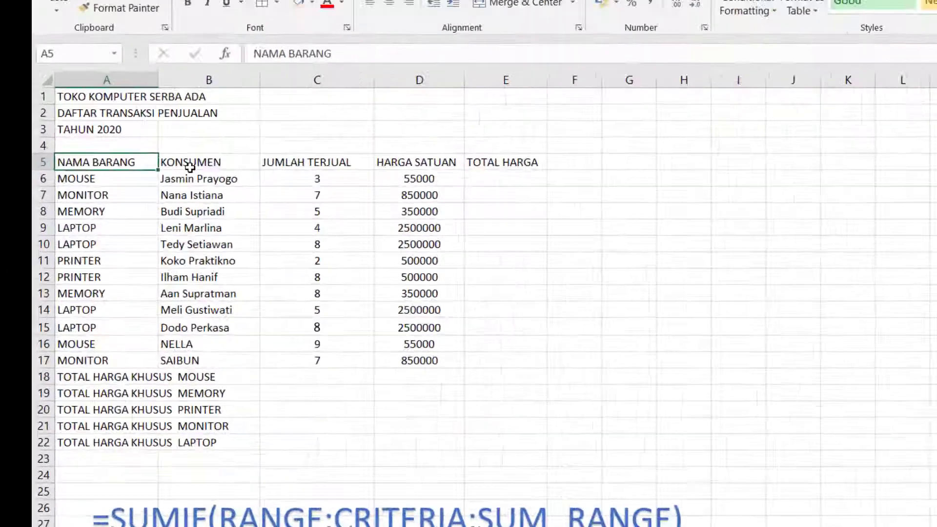
click(113, 186)
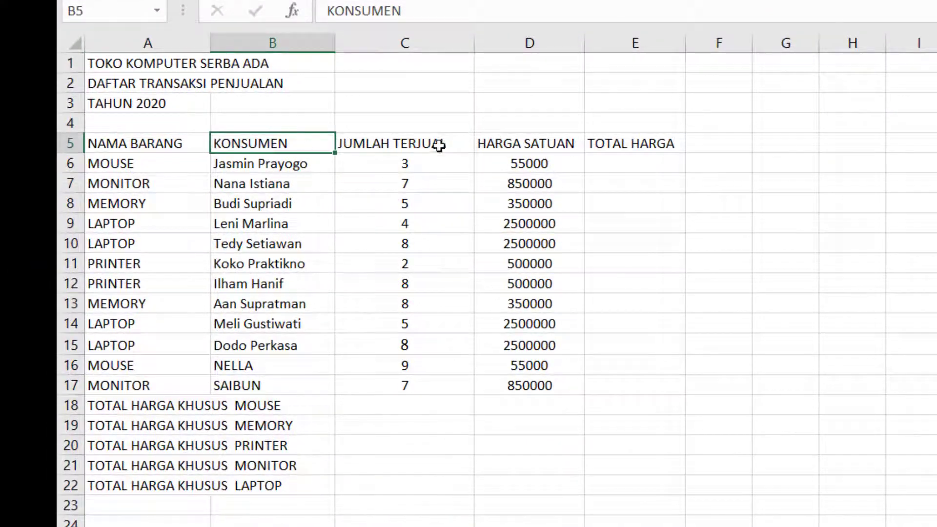
click(403, 143)
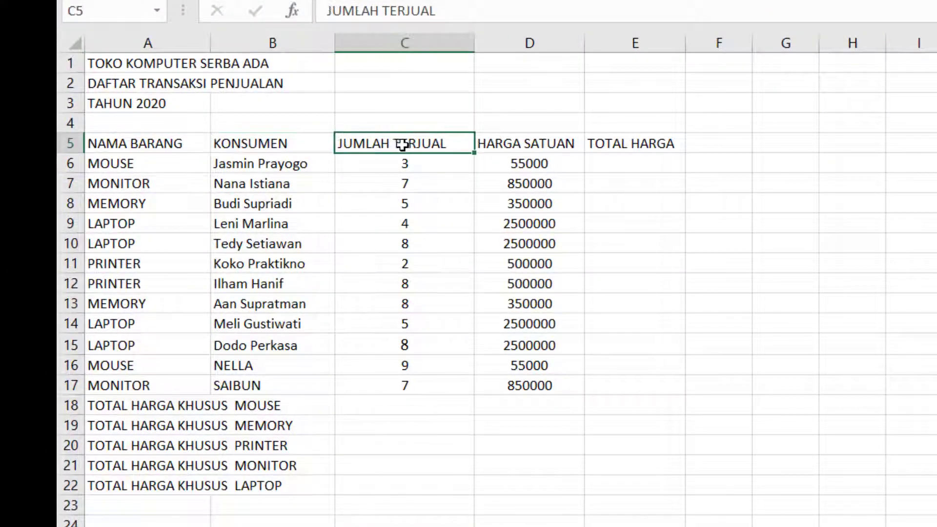
click(530, 145)
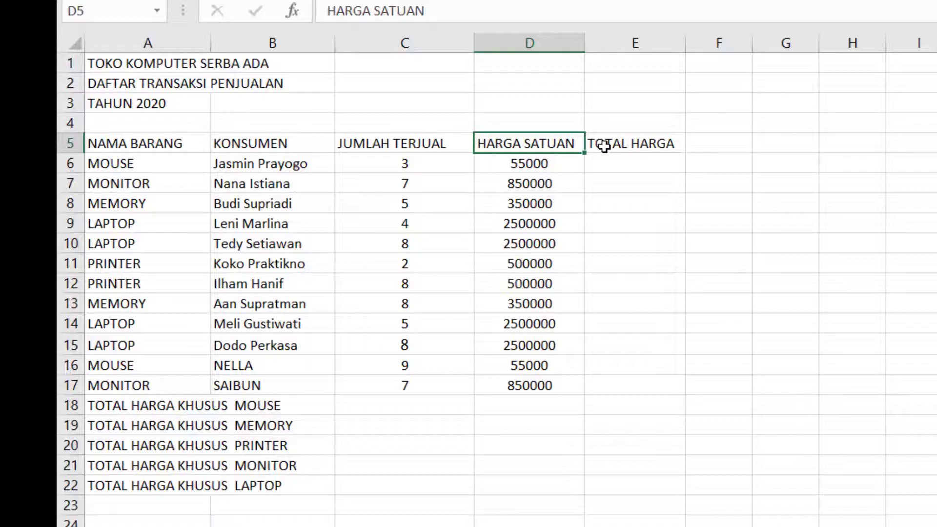
click(634, 143)
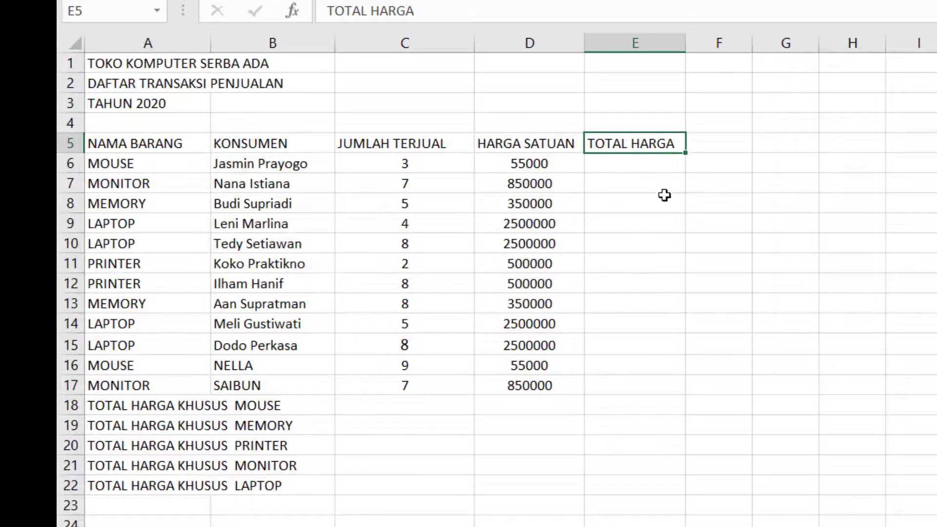
drag(633, 166, 637, 387)
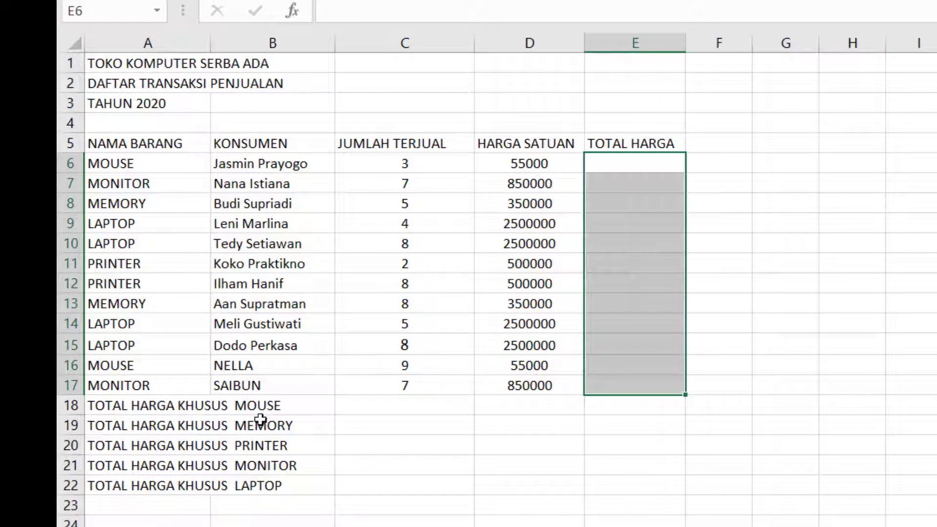
click(277, 406)
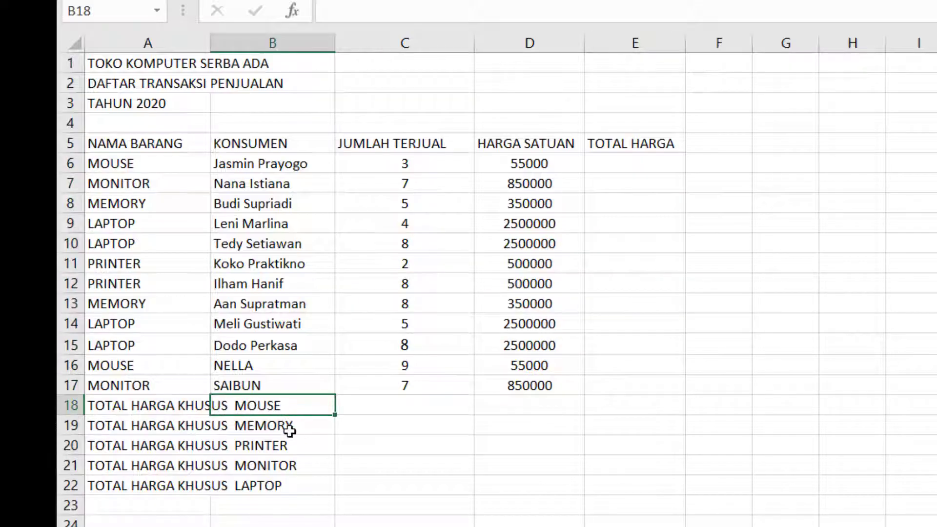
click(290, 429)
click(296, 449)
click(295, 467)
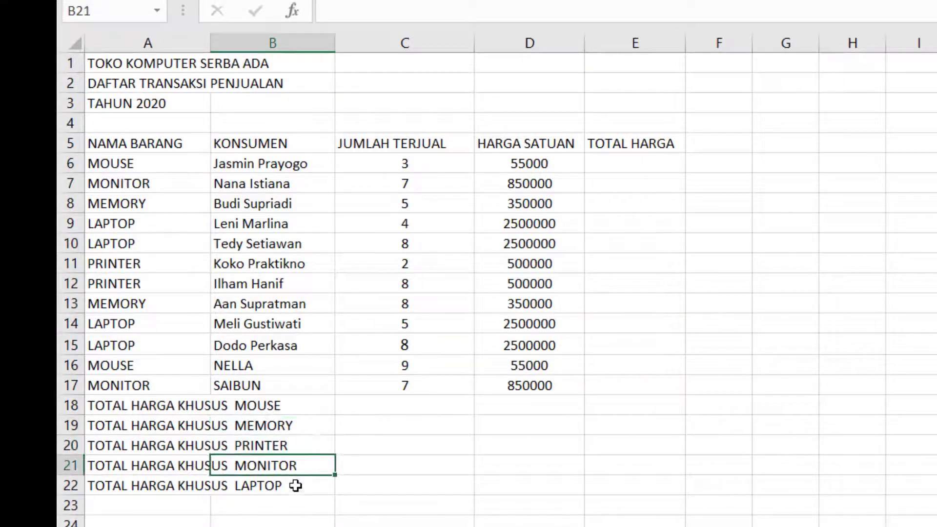
click(296, 486)
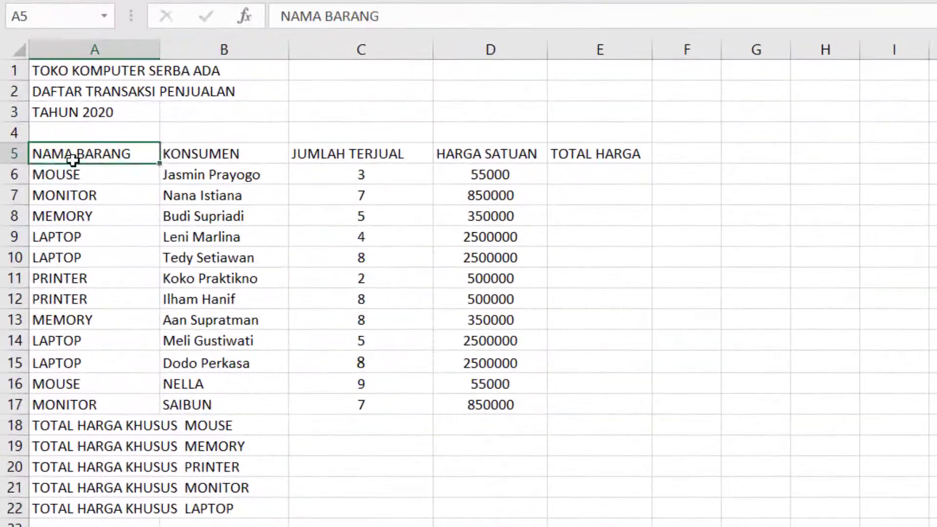
drag(45, 206, 357, 321)
drag(583, 347, 625, 405)
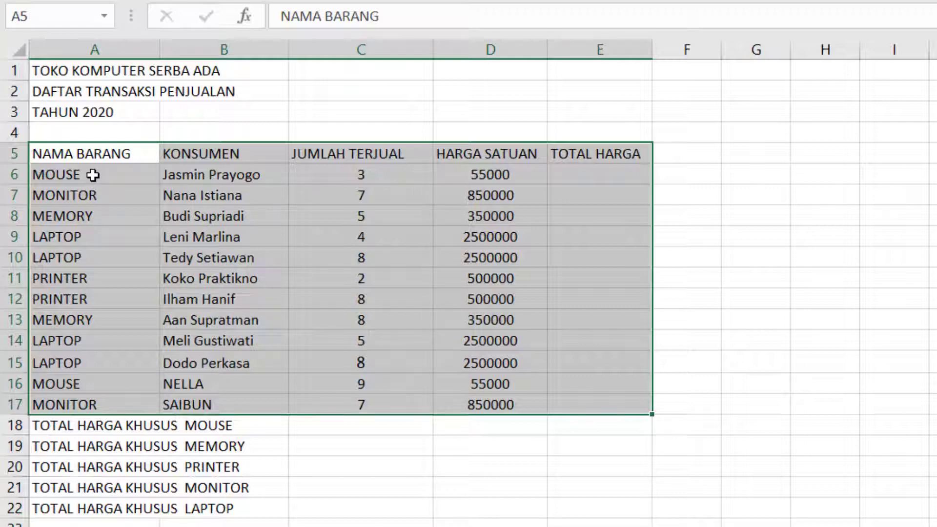
click(93, 175)
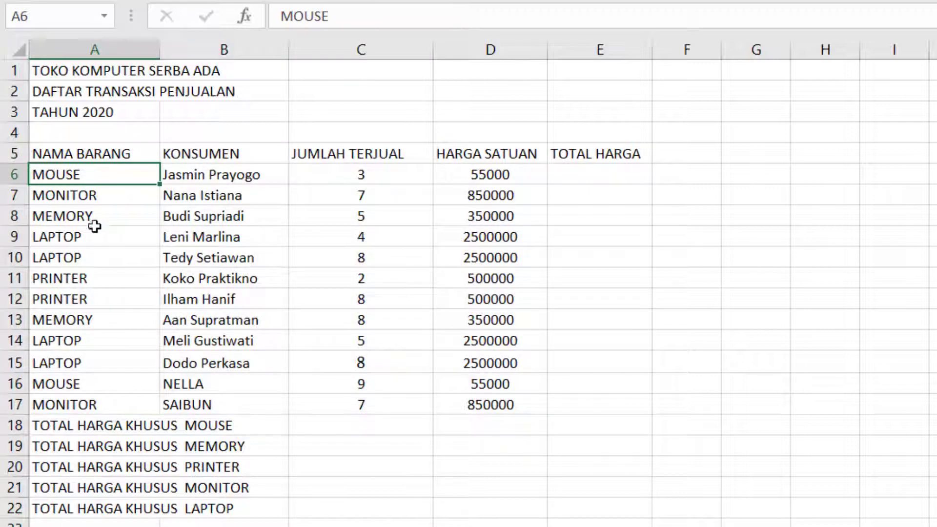
click(97, 390)
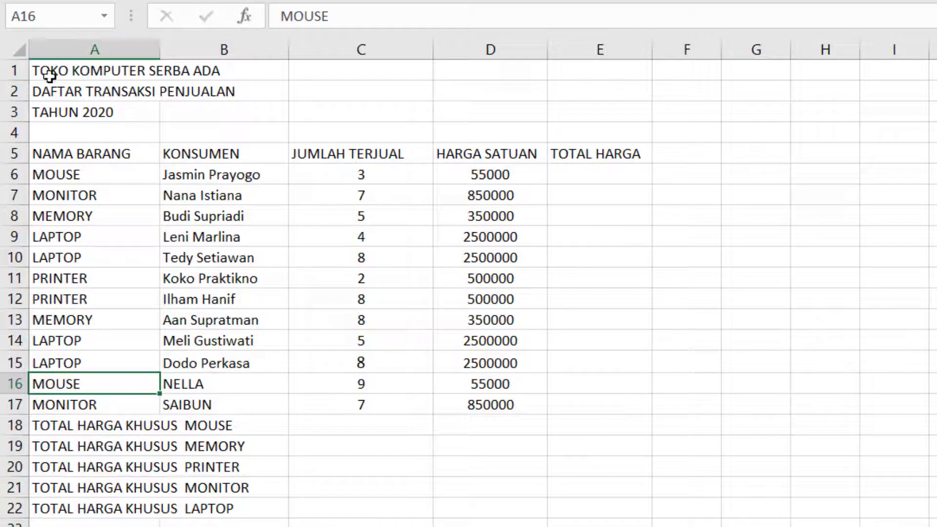
Merge each of the three title rows across columns A to E and make their text centred and bold.
drag(39, 69, 177, 120)
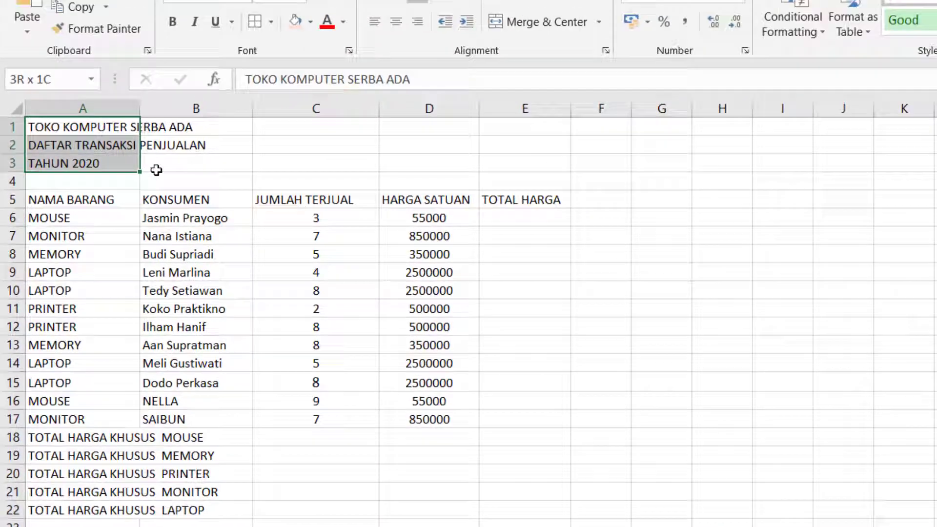
drag(156, 169, 511, 163)
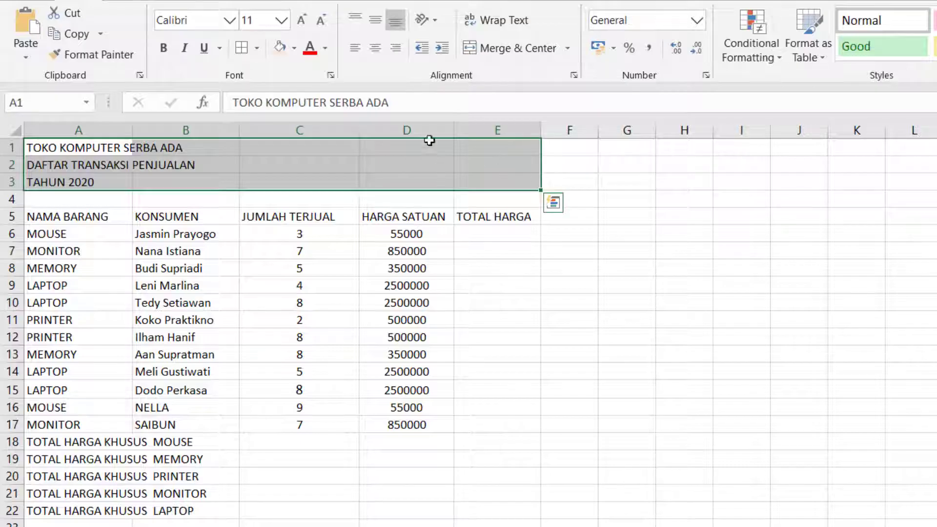
click(568, 48)
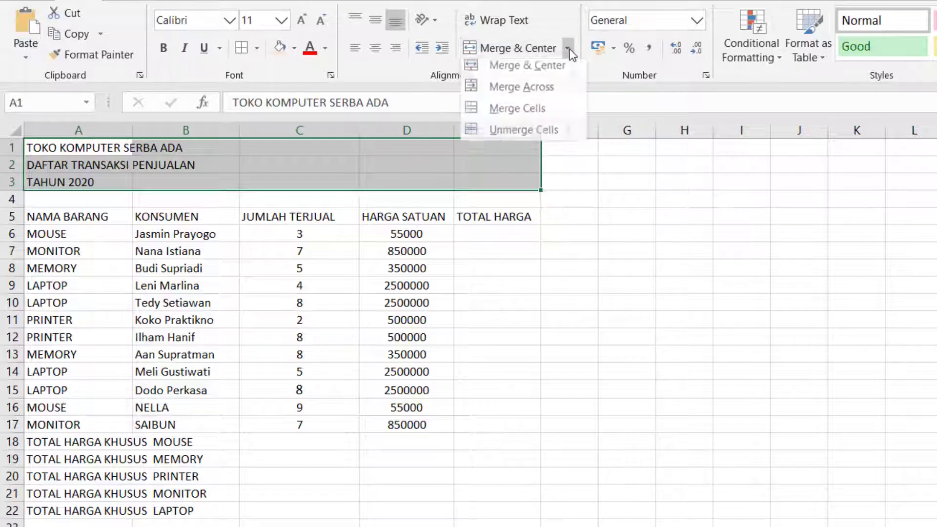
click(561, 93)
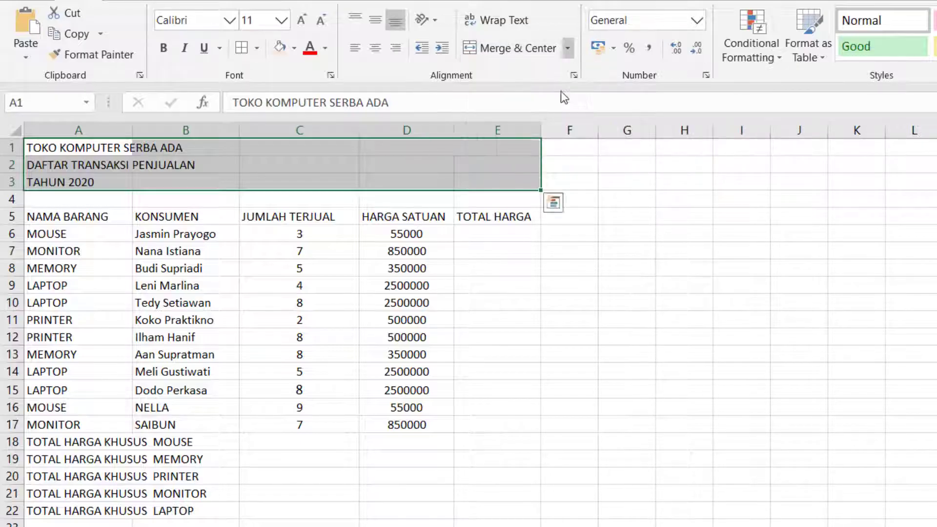
click(375, 47)
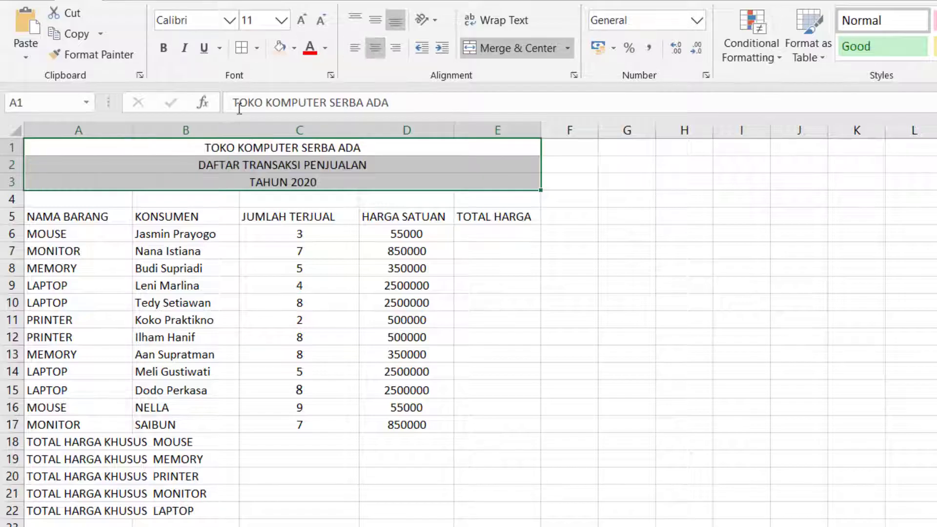
click(163, 49)
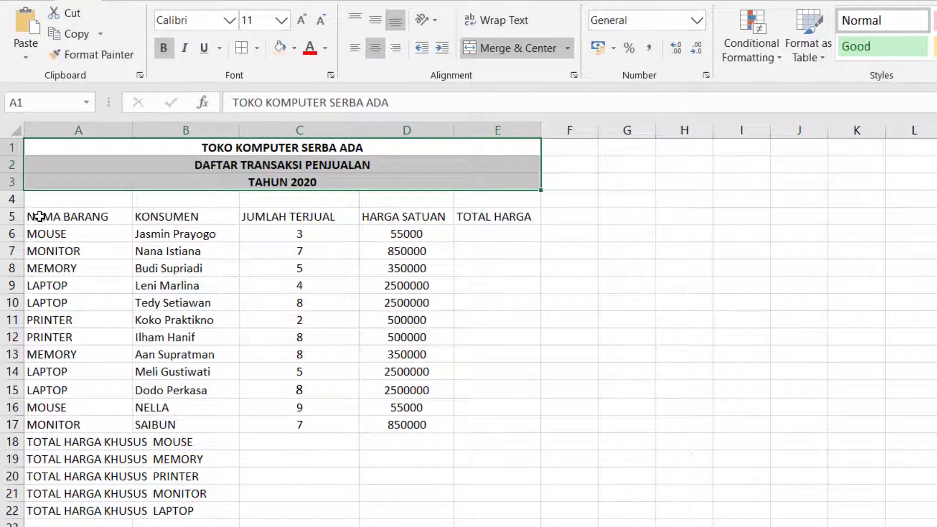
Apply All Borders to the sales table in A5:E17.
drag(39, 217, 491, 423)
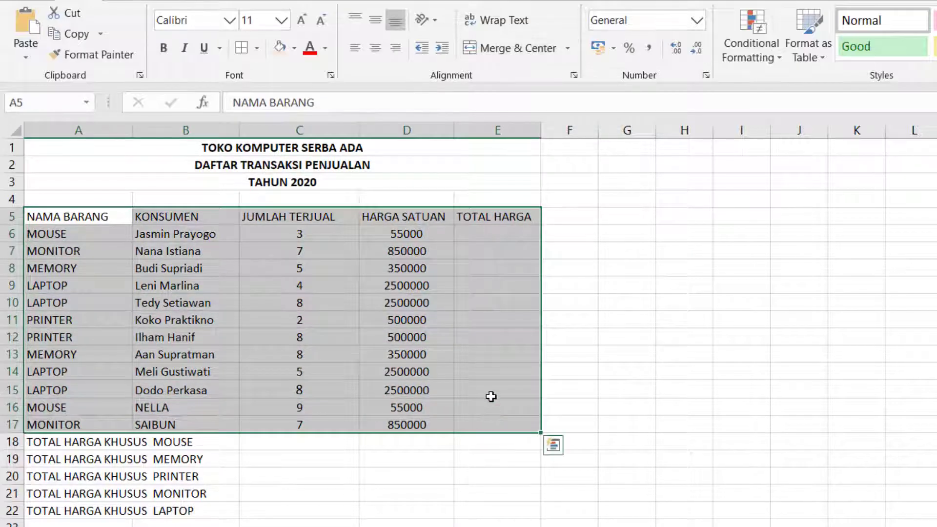
click(257, 47)
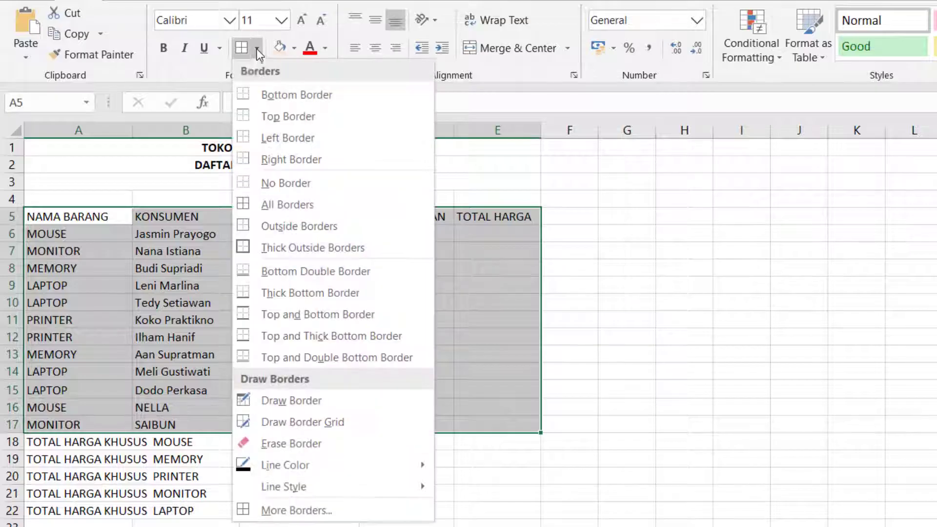
click(327, 208)
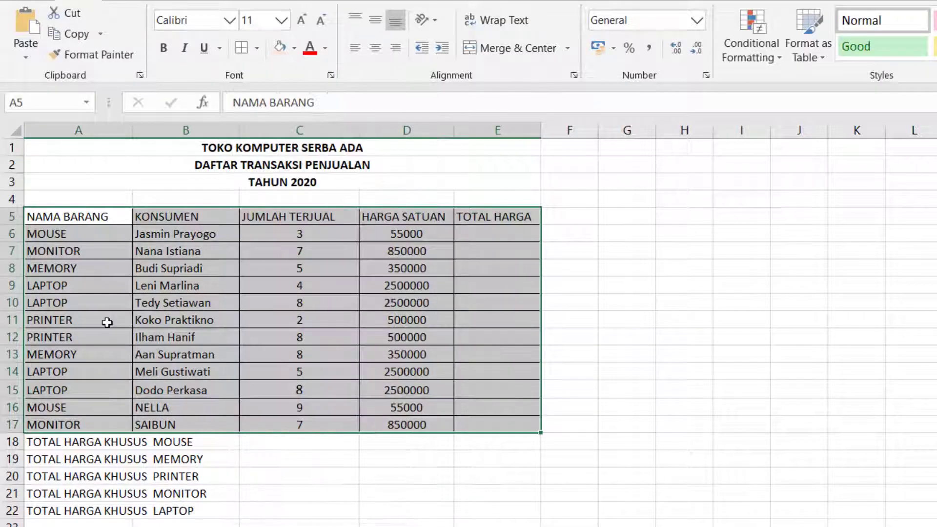
click(189, 252)
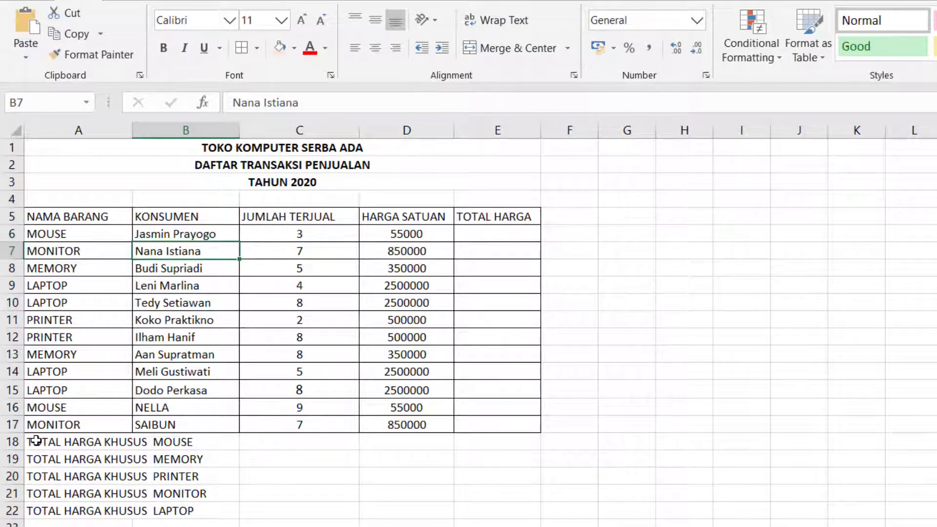
Merge columns A and B across in each TOTAL HARGA KHUSUS row, from row 18 to row 22.
drag(36, 440, 194, 446)
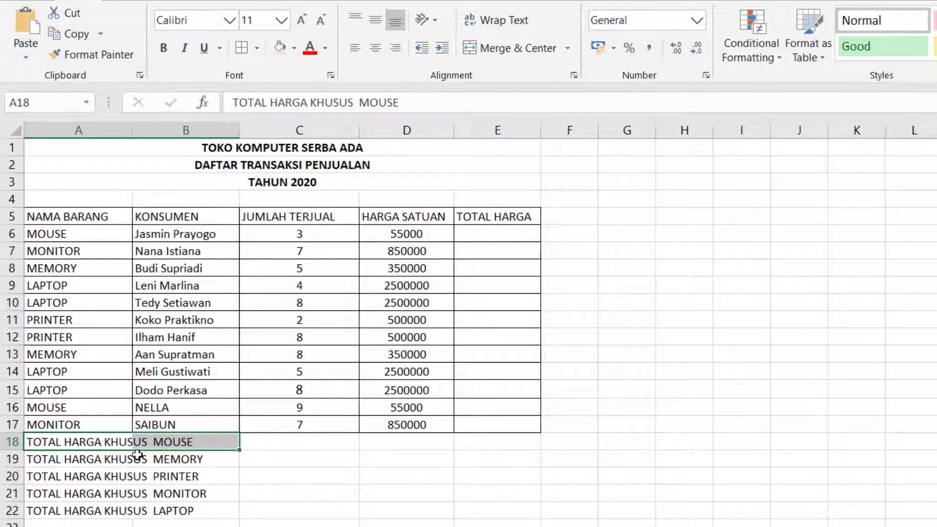
drag(45, 444, 147, 446)
click(33, 440)
drag(32, 439, 182, 506)
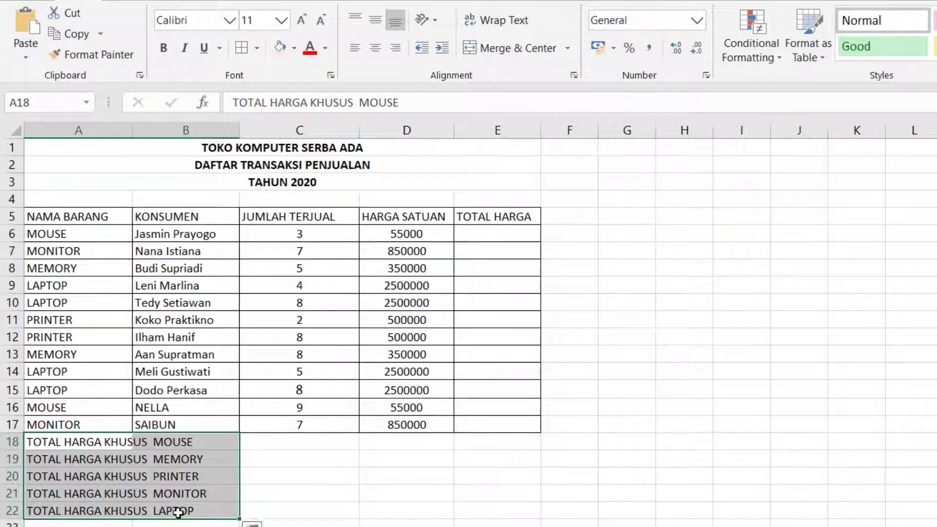
click(566, 51)
click(554, 93)
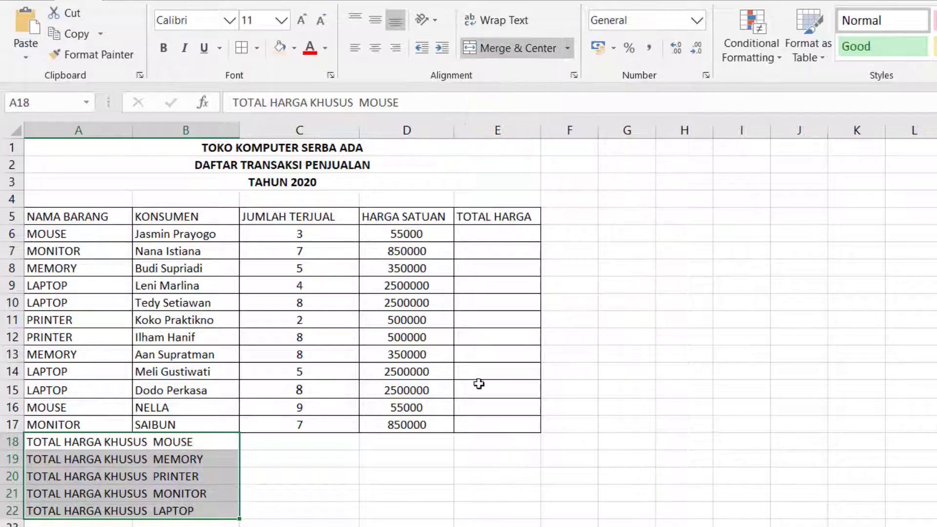
click(338, 446)
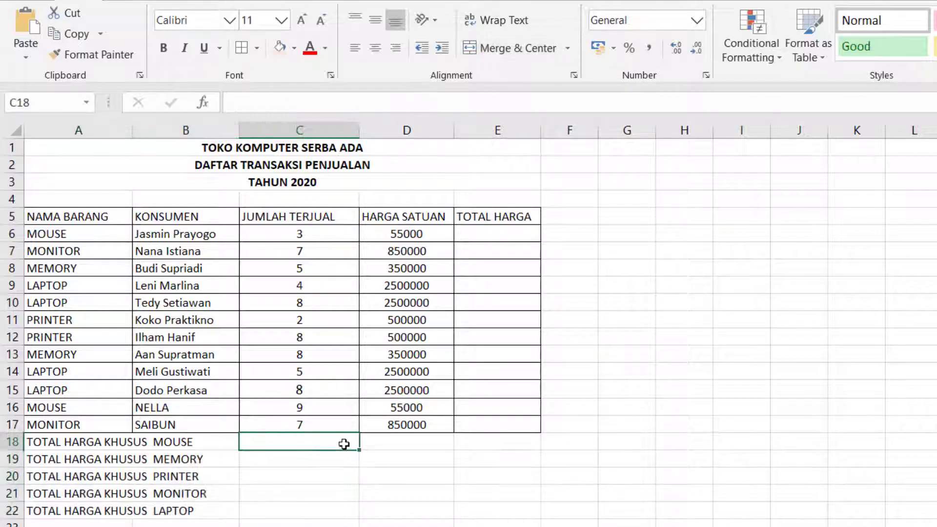
Apply All Borders to the TOTAL HARGA KHUSUS rows in A18:C22.
click(75, 446)
drag(75, 446, 297, 514)
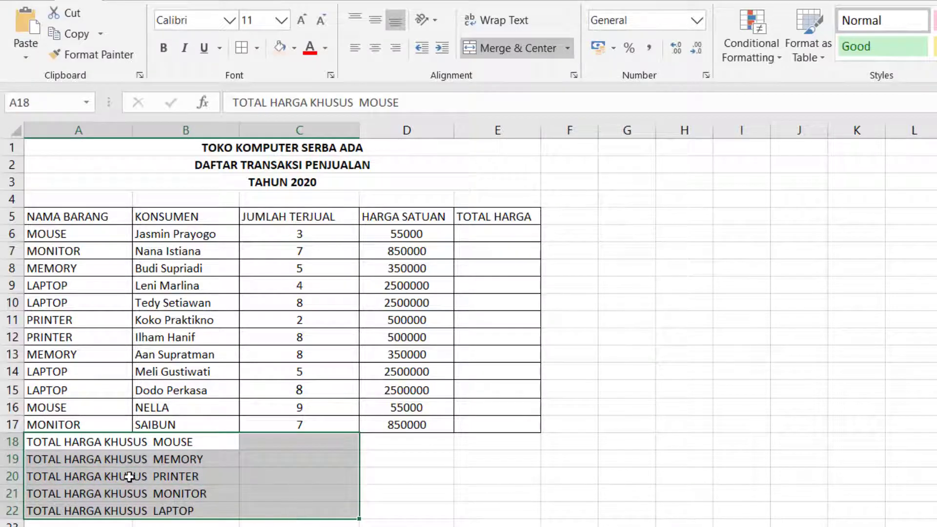
click(241, 49)
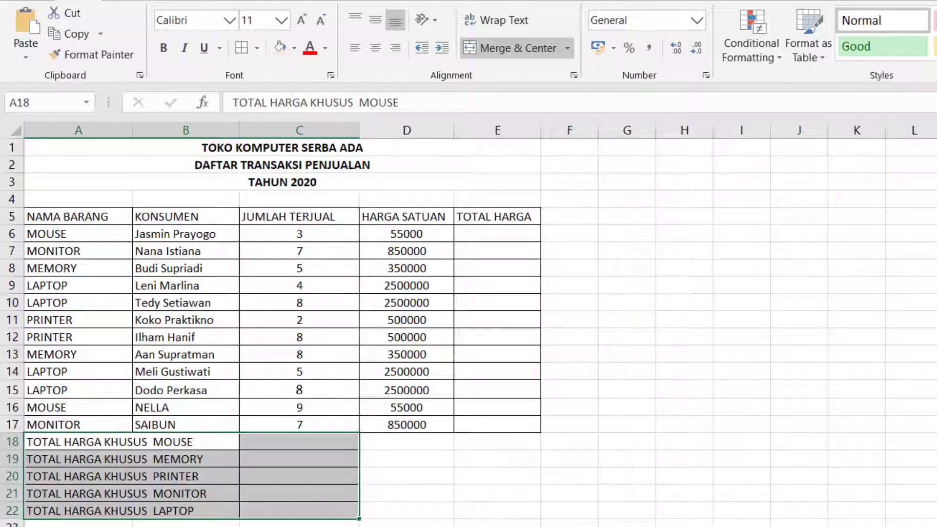
click(413, 476)
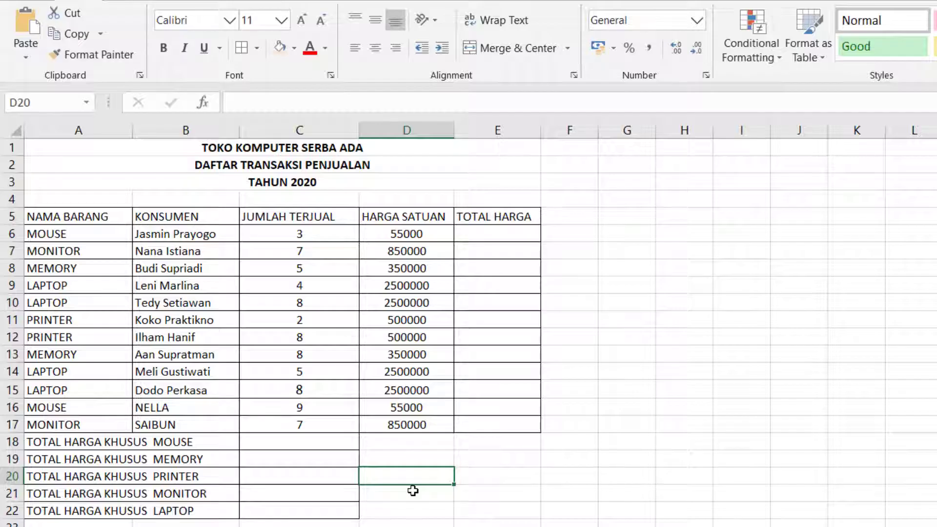
Give the table's header row A5:E5 a light peach fill and bold text.
drag(38, 214, 489, 226)
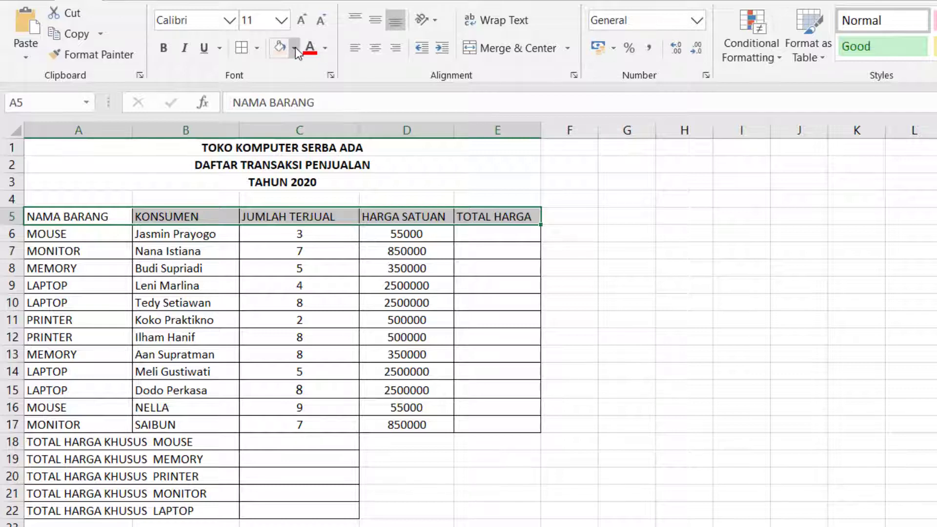
click(279, 47)
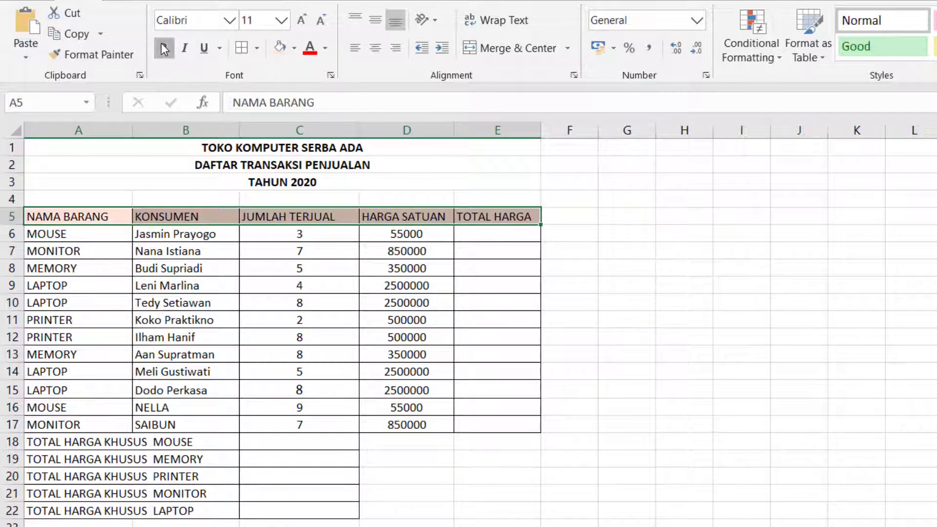
key(ctrl+b)
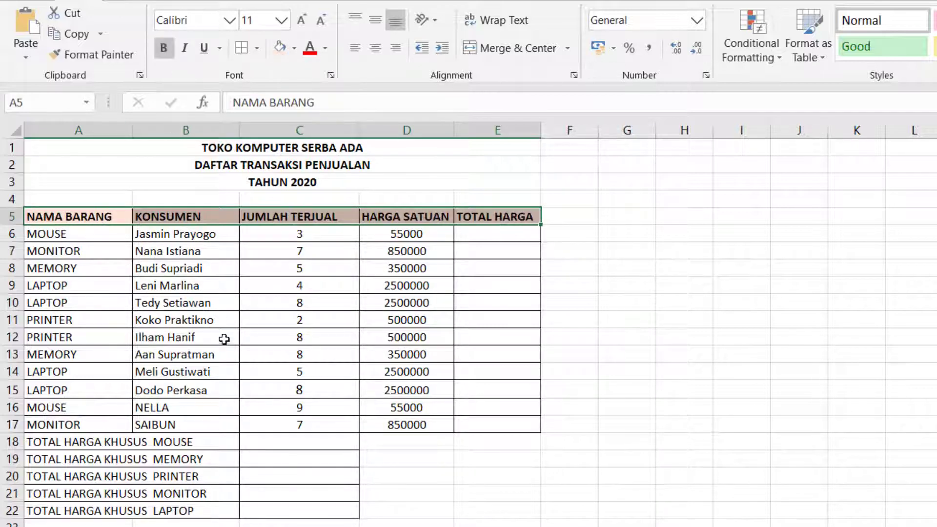
click(37, 234)
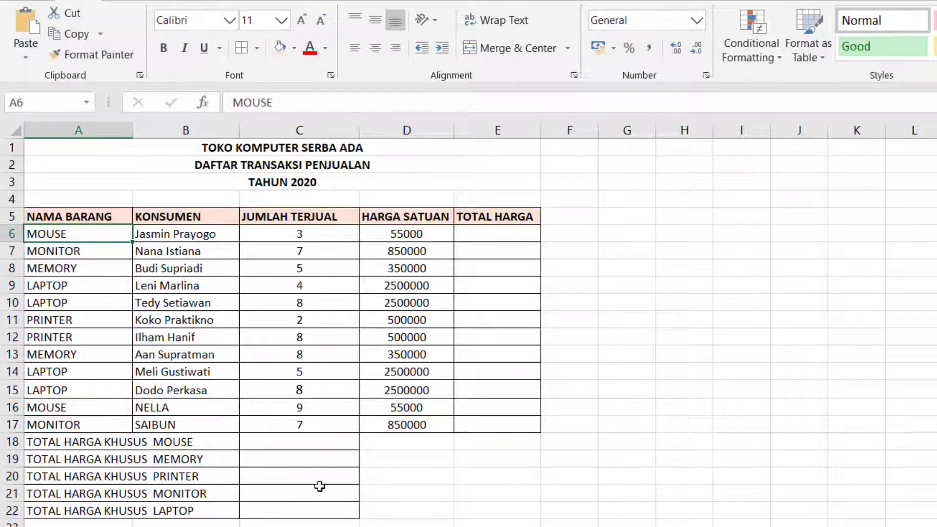
Fill the TOTAL HARGA KHUSUS rows in A18:C22 with the same light peach colour as the header row.
drag(73, 443, 283, 510)
click(294, 47)
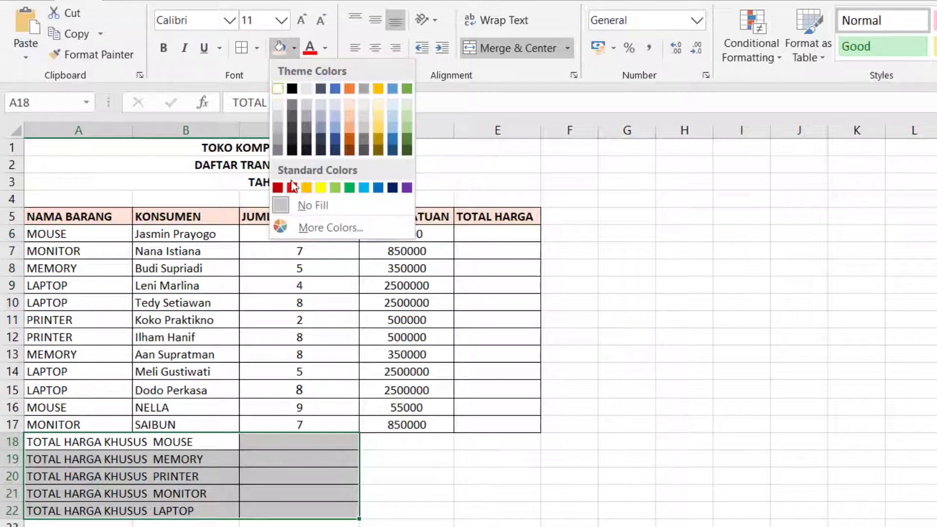
click(277, 48)
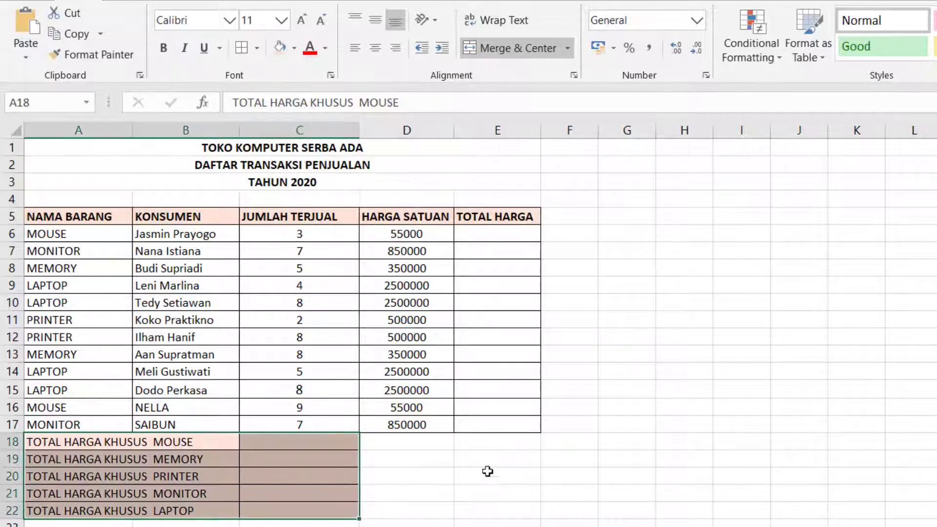
Examine the sold quantities in the JUMLAH TERJUAL column, from C6 to C17.
click(491, 493)
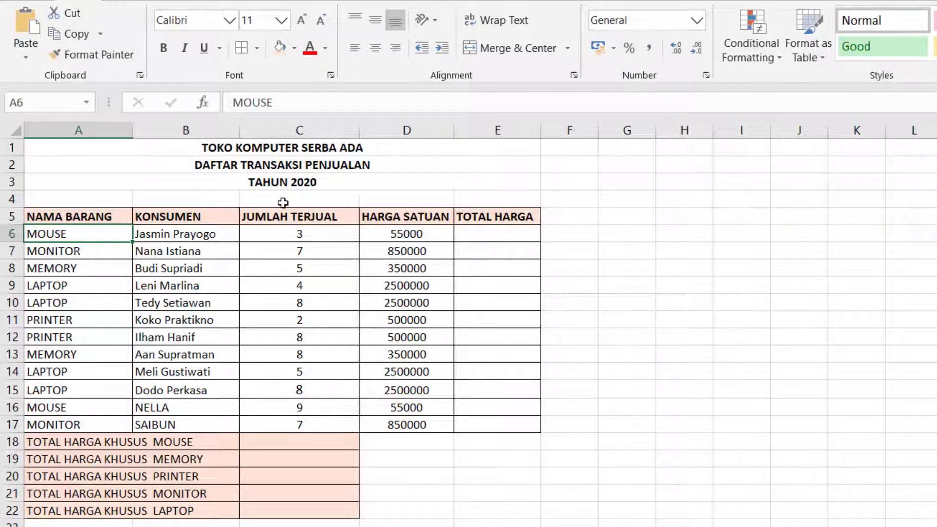
click(295, 236)
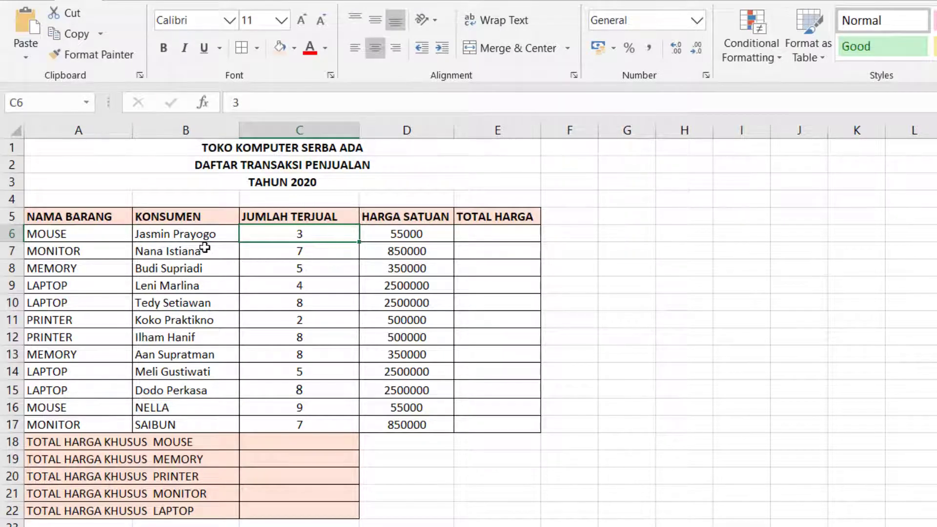
click(314, 251)
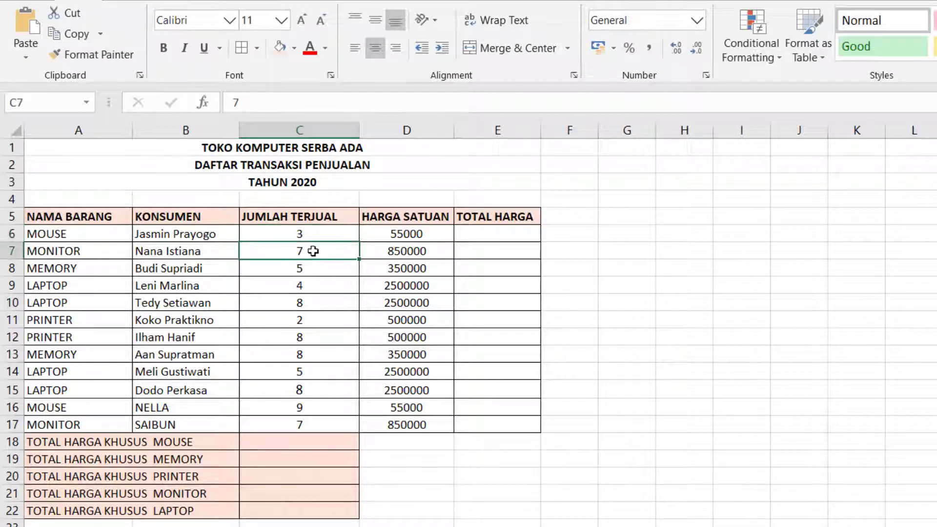
click(314, 275)
click(314, 292)
click(308, 303)
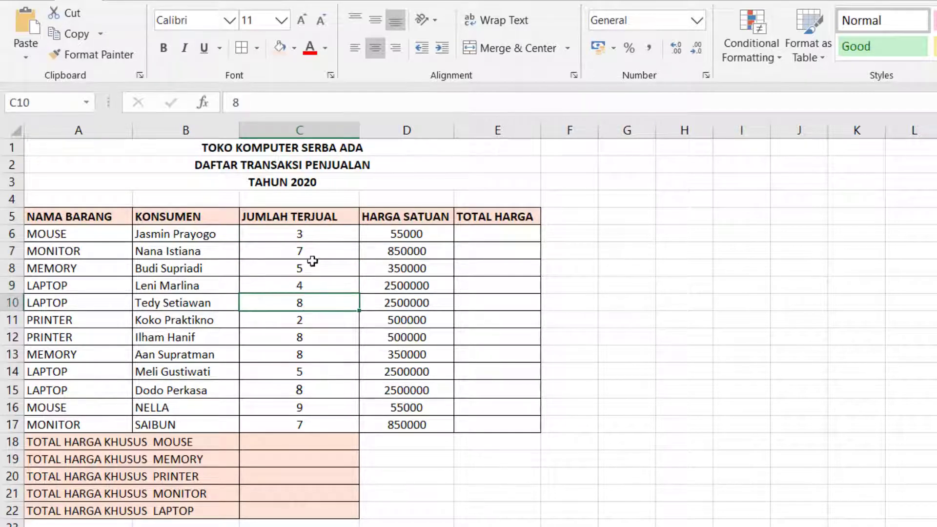
click(317, 237)
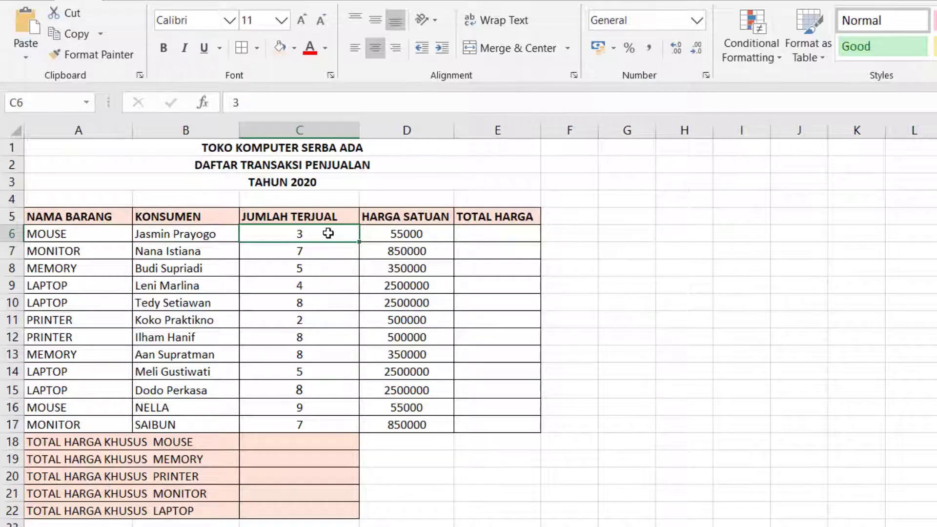
drag(327, 233, 335, 425)
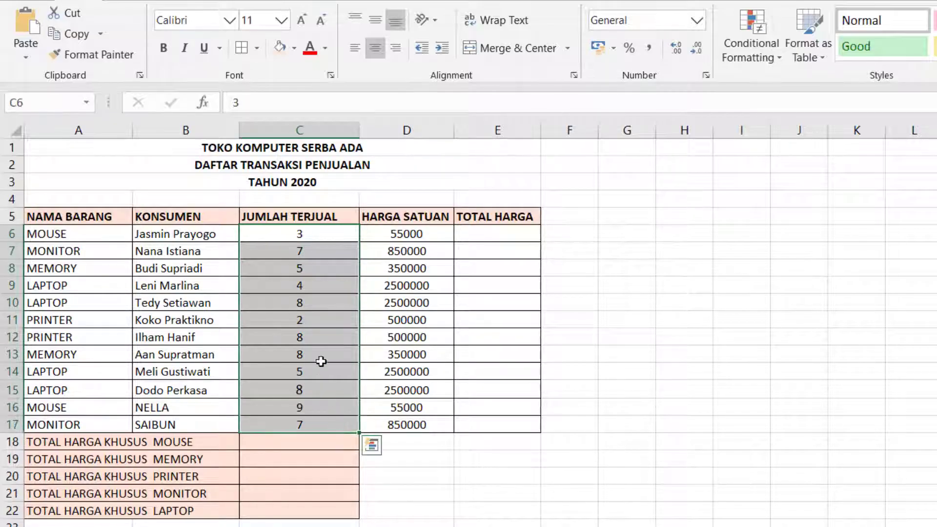
Append the word Unit to the mouse quantity in C6 so the cell reads 3 Unit.
click(319, 231)
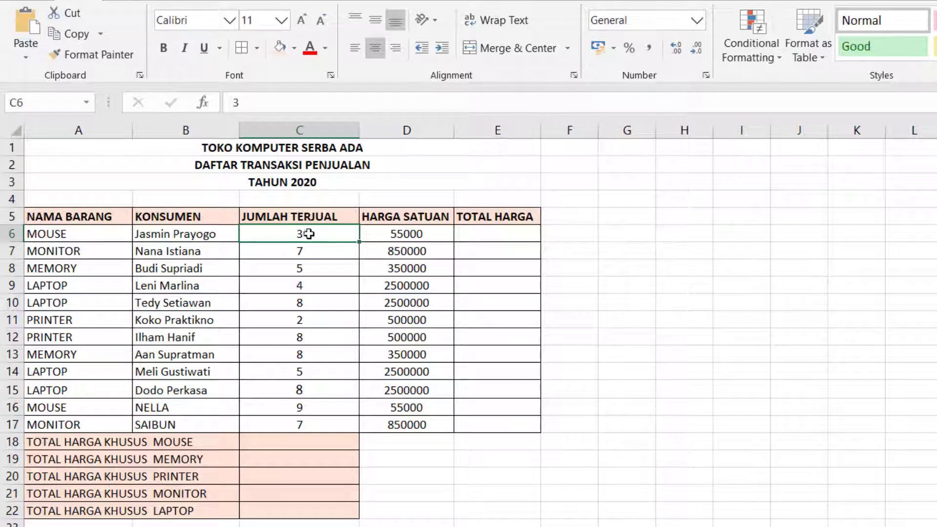
double_click(324, 234)
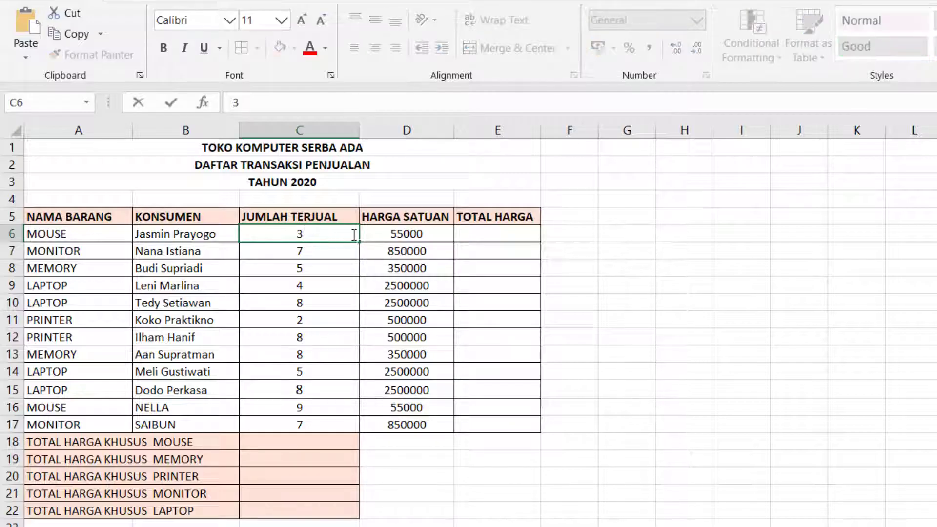
text(Unit)
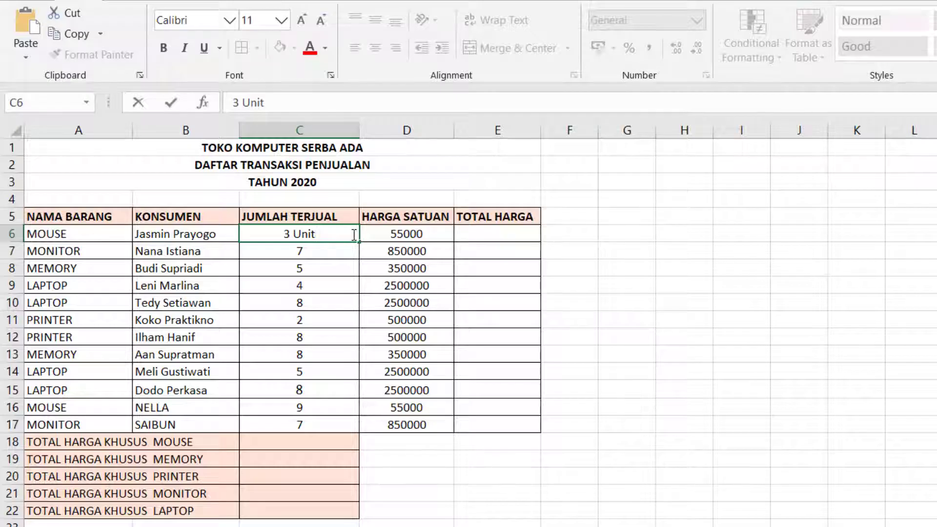
key(Return)
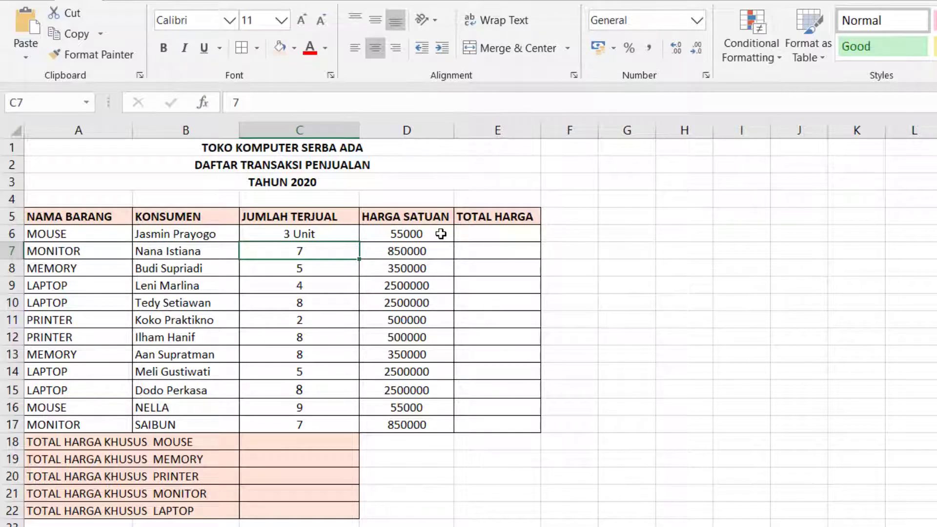
Format the HARGA SATUAN prices in D6:D17 with the Accounting number format.
drag(440, 233, 442, 422)
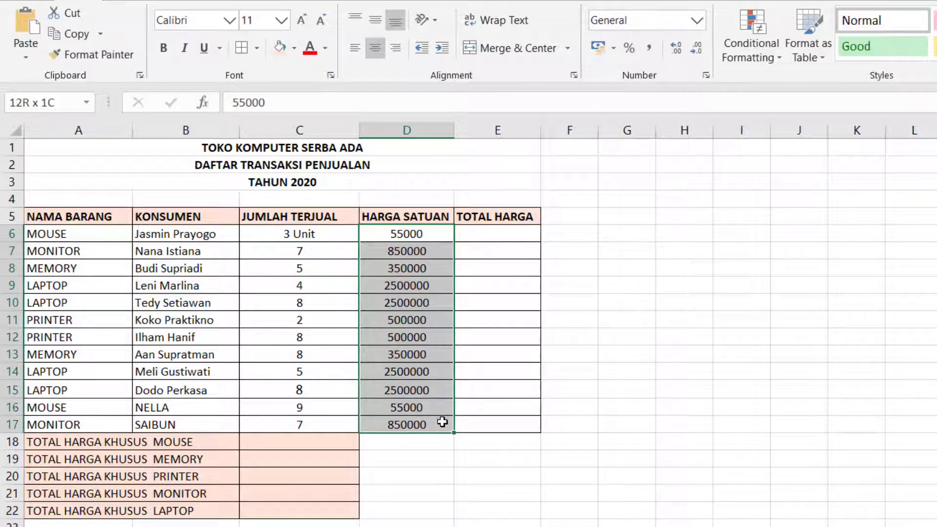
click(435, 233)
drag(429, 265, 435, 422)
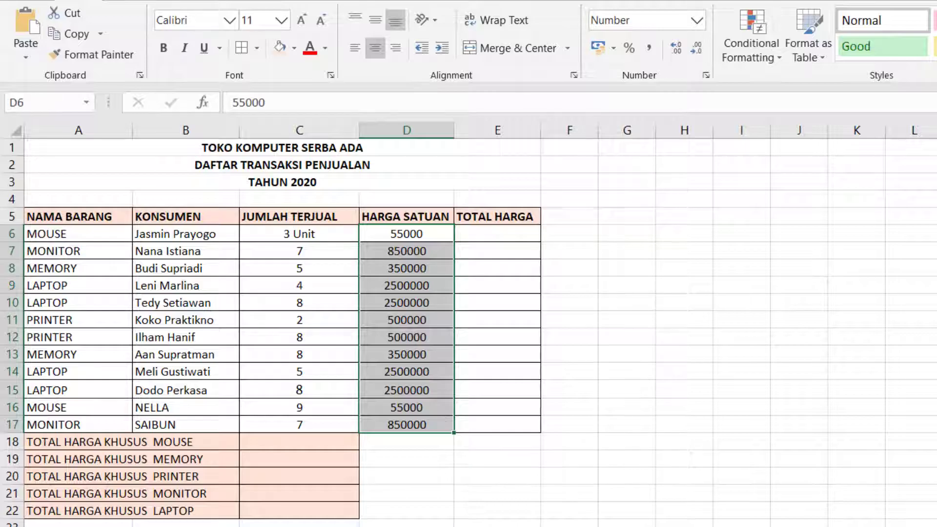
click(699, 21)
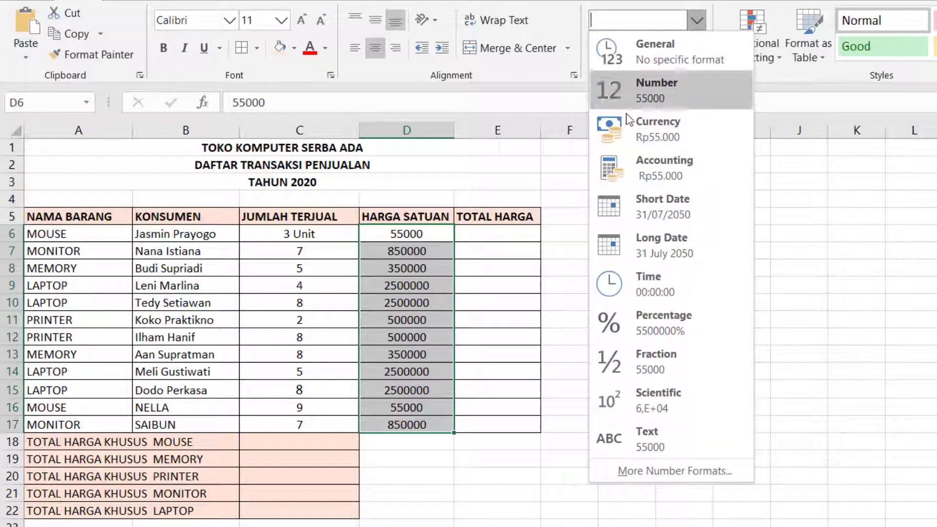
click(688, 169)
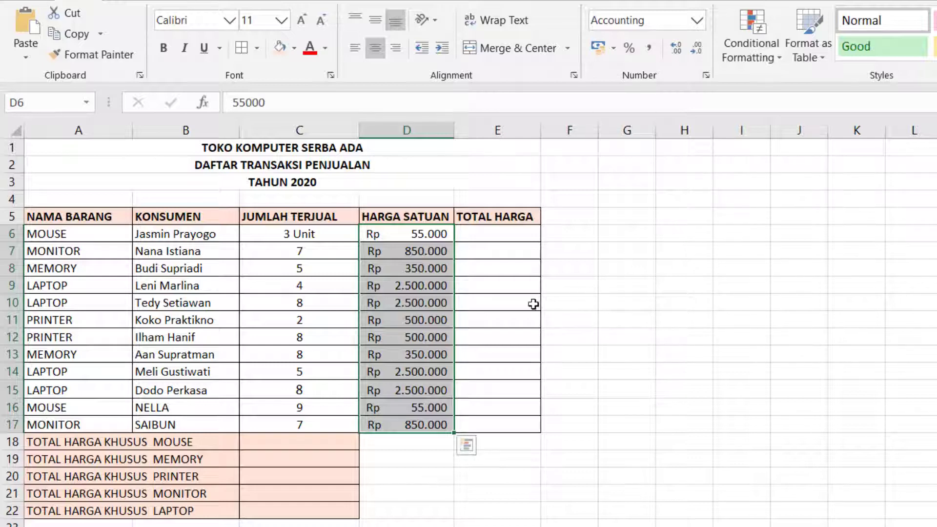
Widen the TOTAL HARGA column slightly and enter the formula =C6*D6 in E6.
click(506, 237)
drag(540, 134, 558, 138)
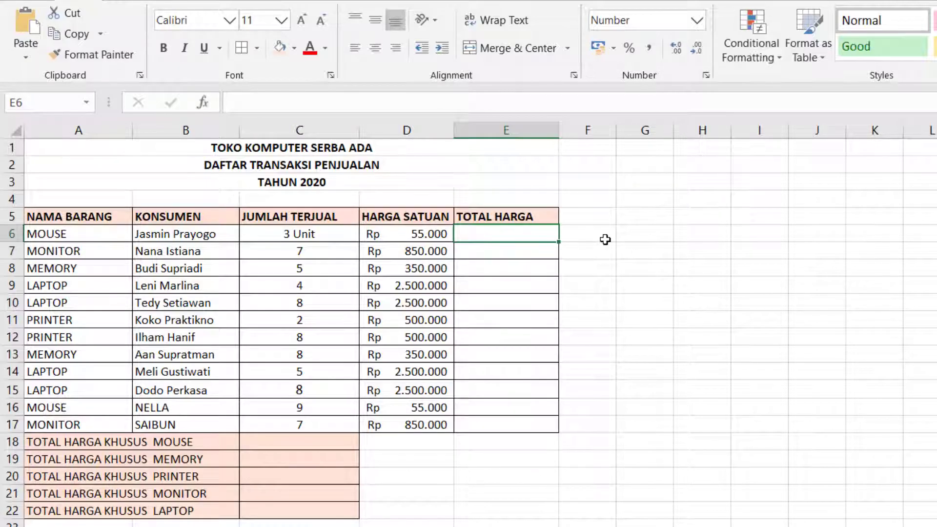
text(=)
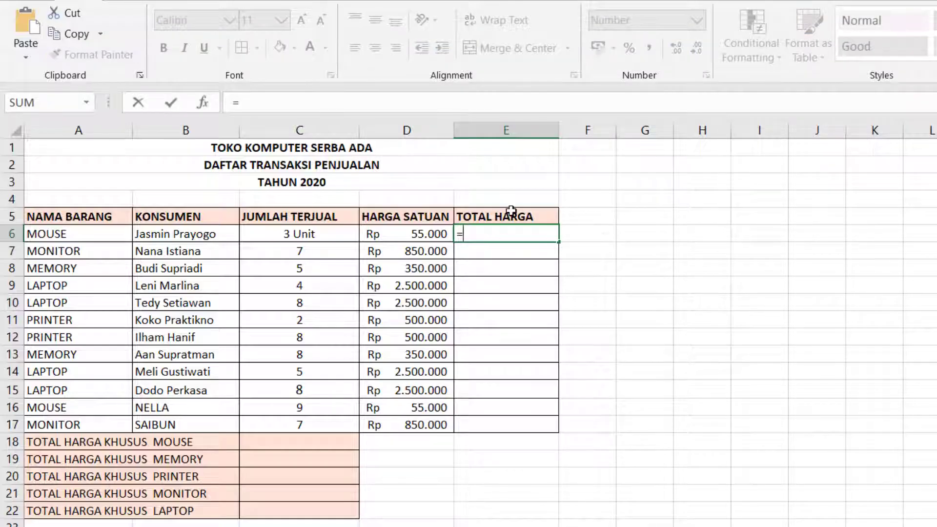
click(298, 235)
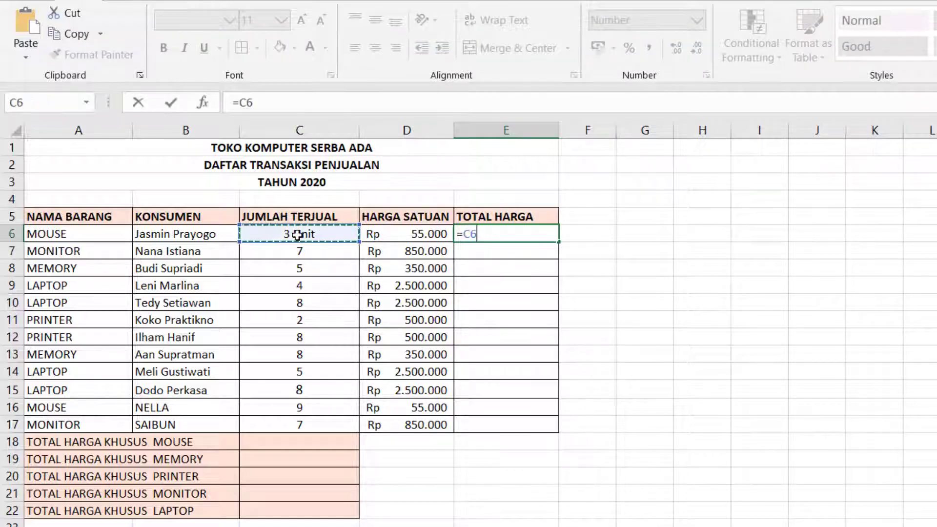
text(*)
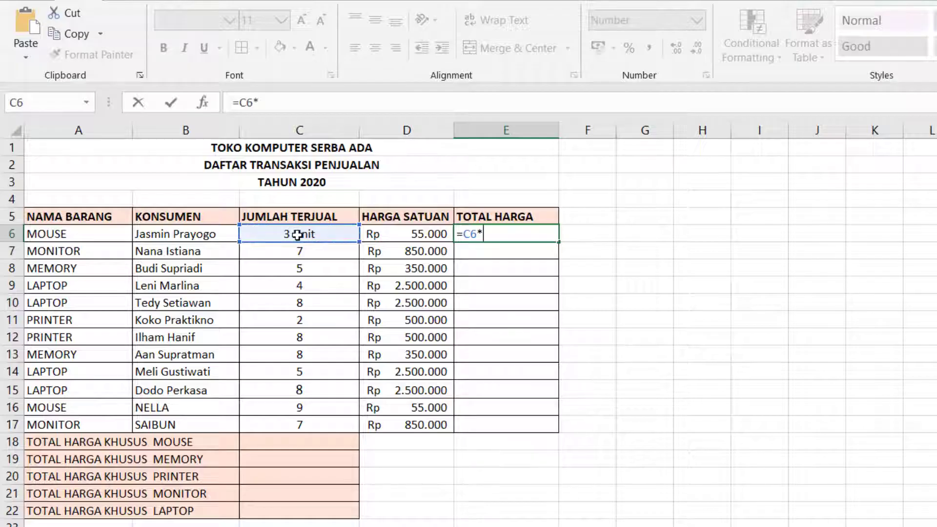
click(418, 236)
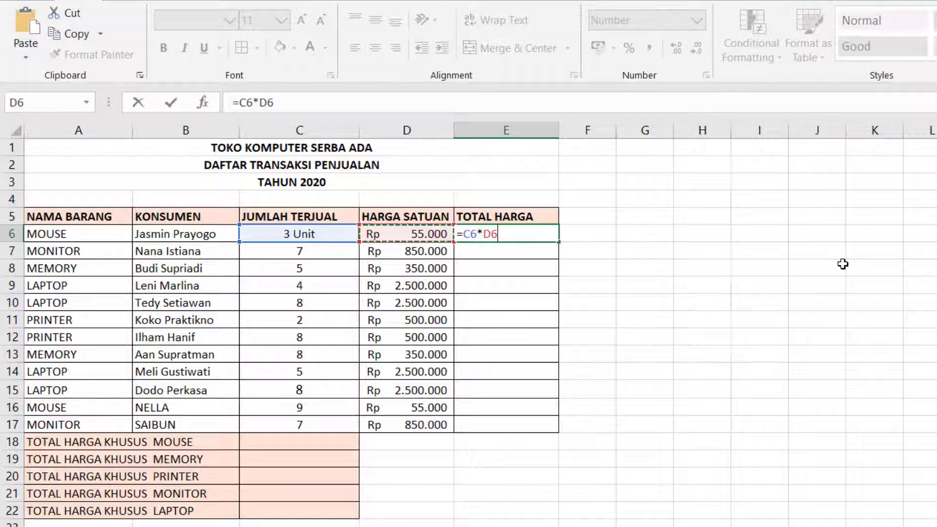
key(Return)
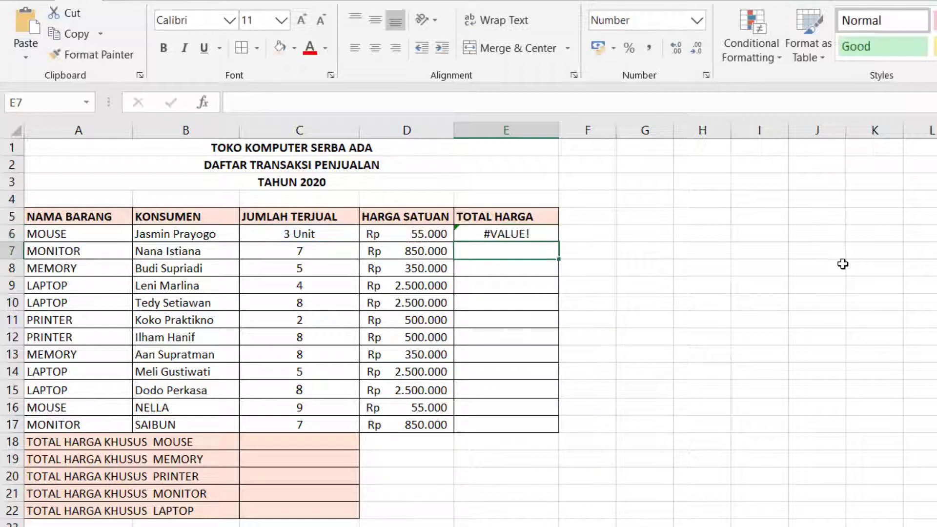
Replace the quantity in C6 with the plain number 3 and check the E6 formula against C6 and D6.
click(514, 236)
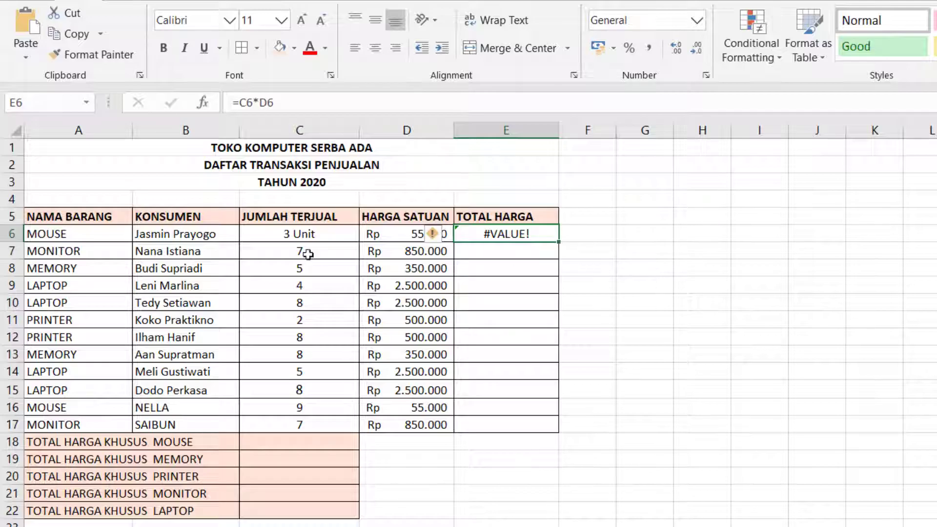
click(291, 233)
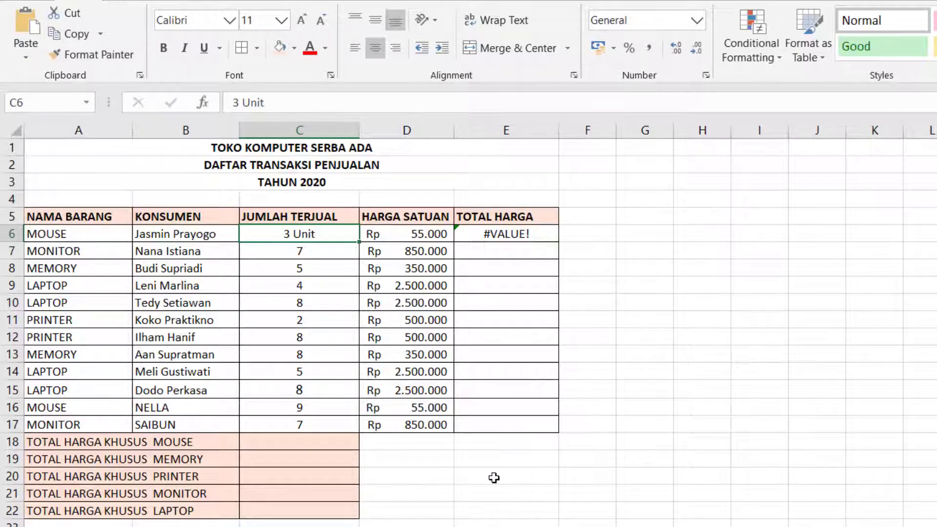
text(3)
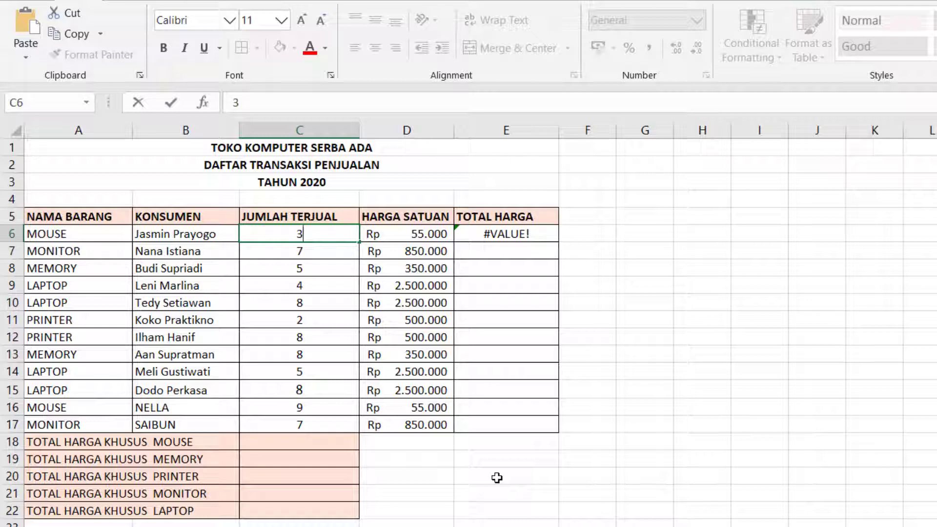
key(Return)
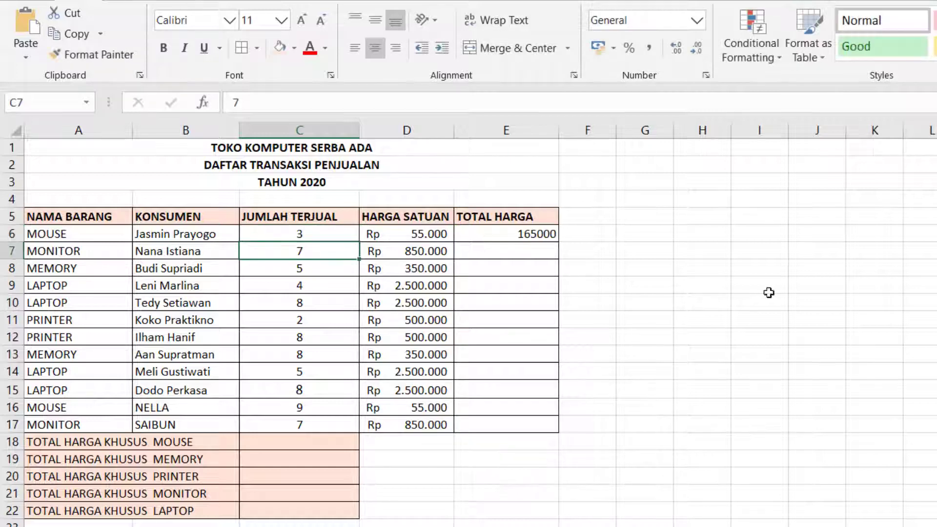
click(532, 232)
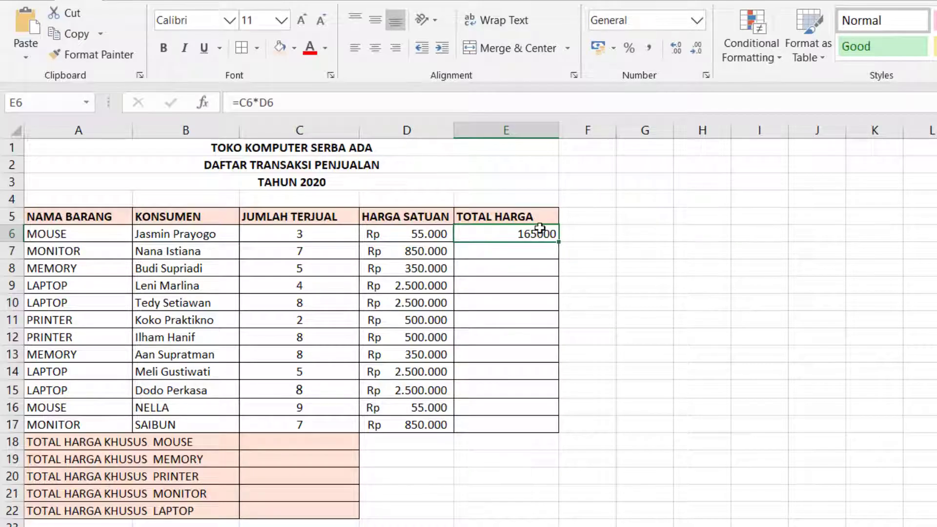
click(301, 233)
click(395, 236)
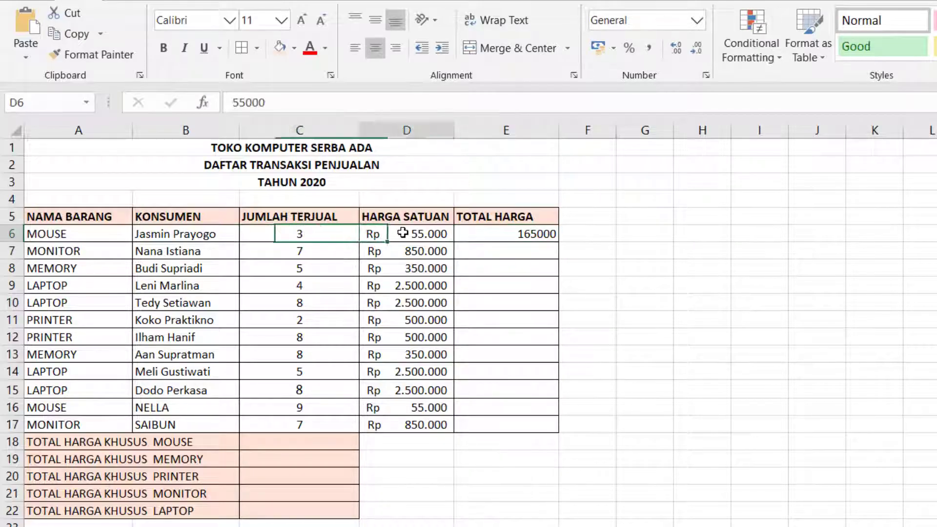
click(507, 233)
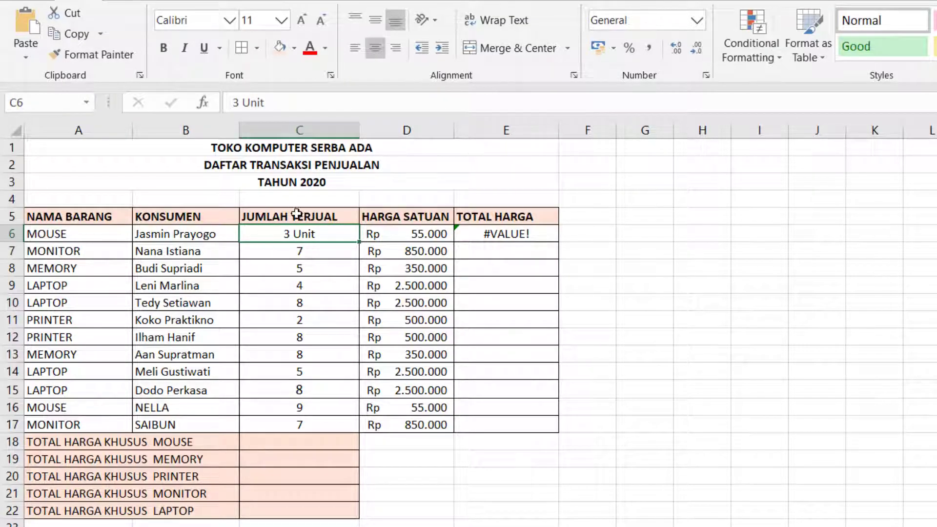
Check the source values of the E6 formula and enter 3 without any unit text in C6.
click(417, 238)
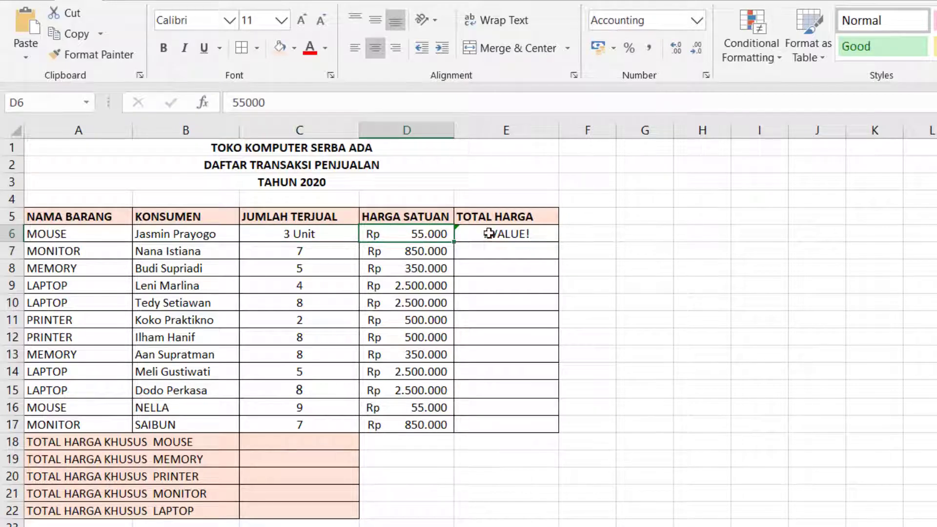
click(515, 235)
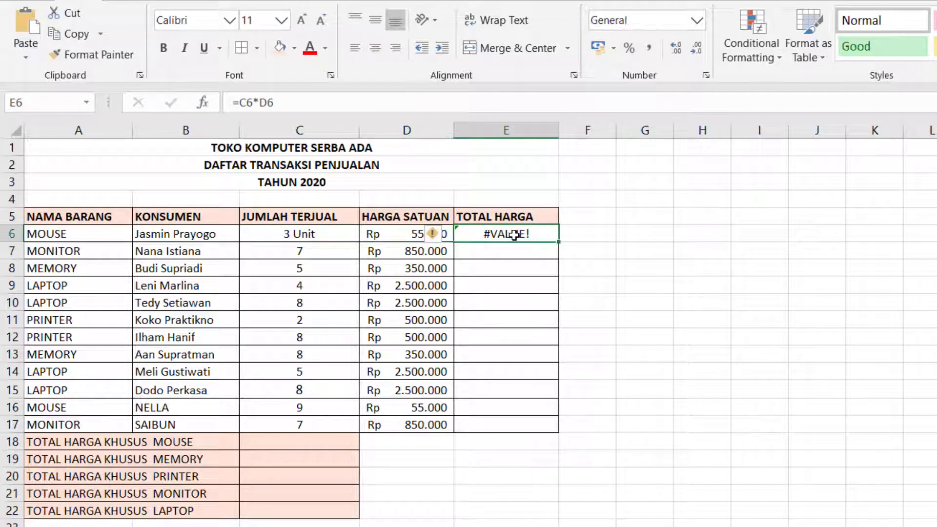
click(328, 235)
text(3)
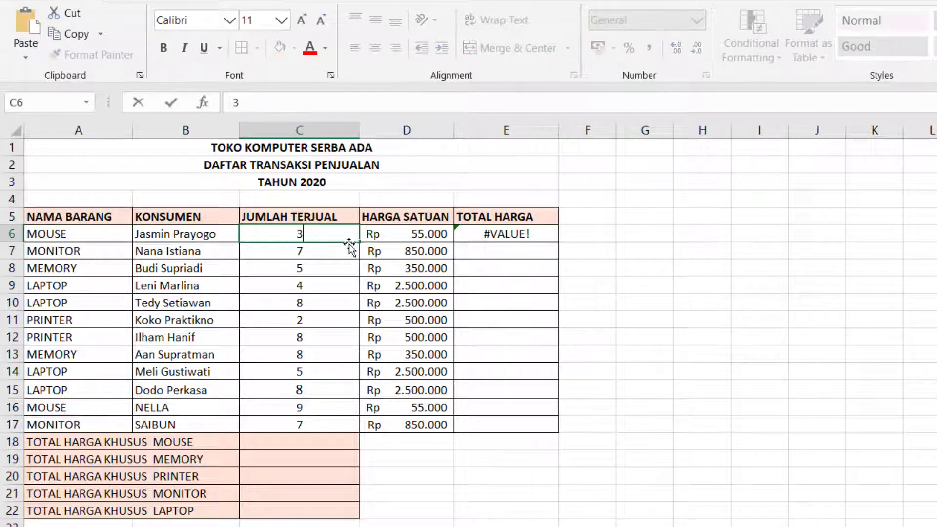
key(Return)
click(339, 229)
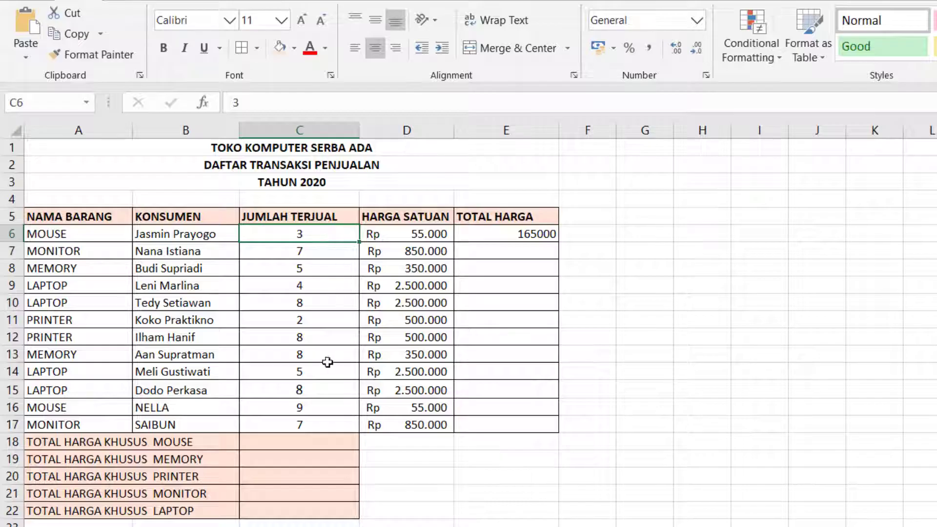
click(406, 130)
click(765, 267)
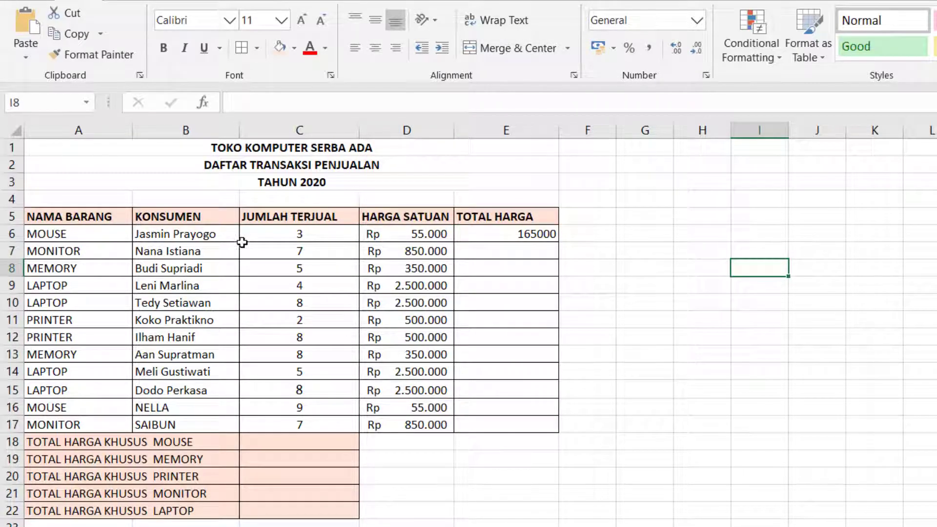
Open the cell format settings for the quantities in C6:C17, keeping the JUMLAH TERJUAL column in view.
click(320, 237)
drag(320, 238, 320, 423)
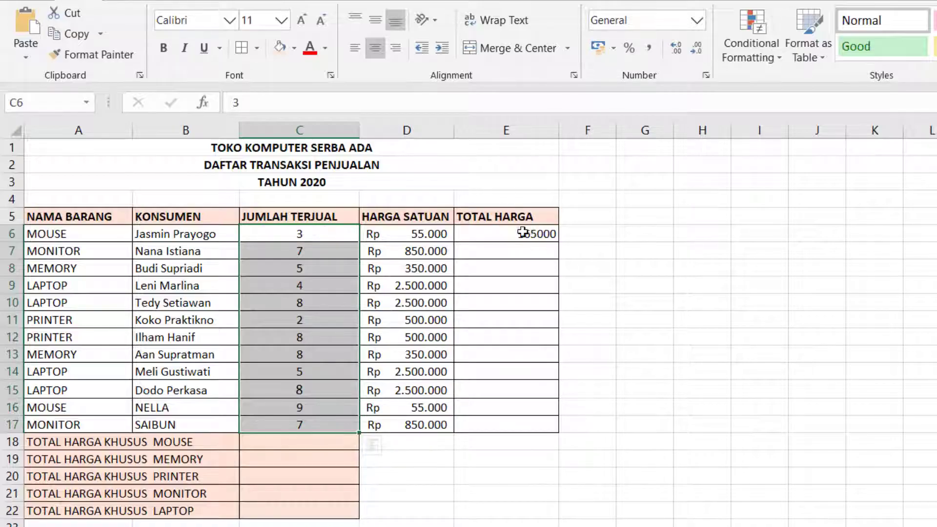
click(326, 241)
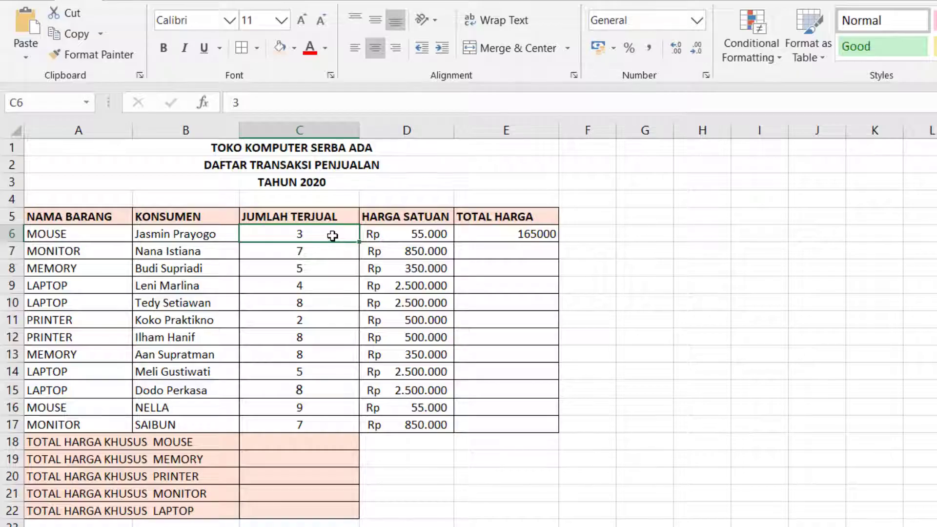
drag(328, 239, 331, 425)
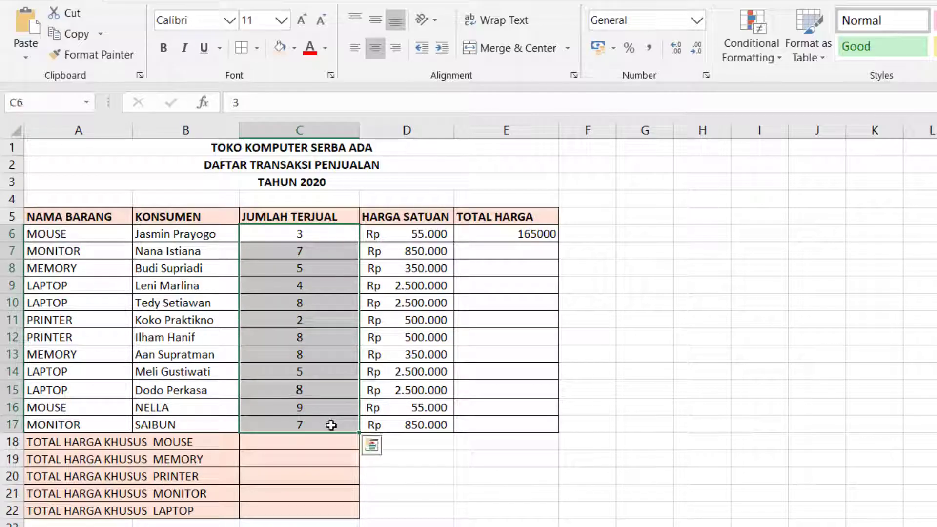
right_click(283, 267)
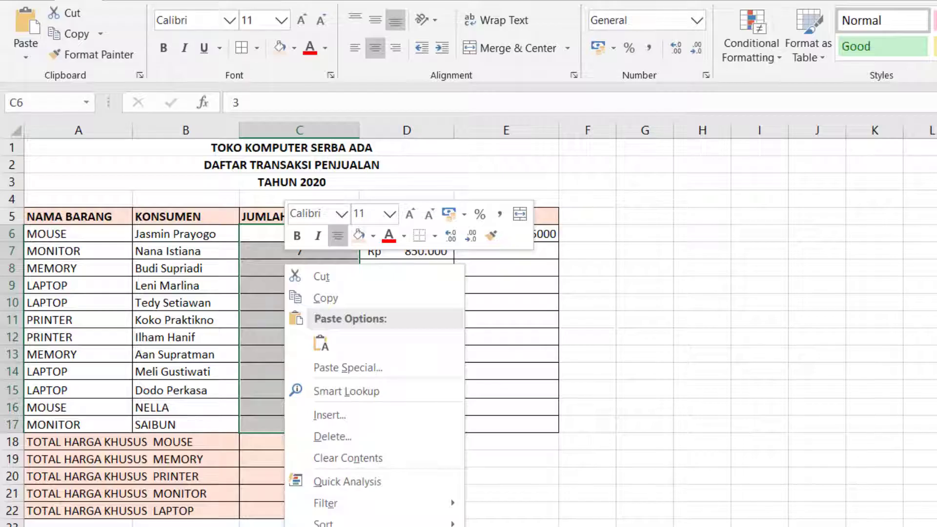
key(ctrl+1)
drag(435, 243, 726, 171)
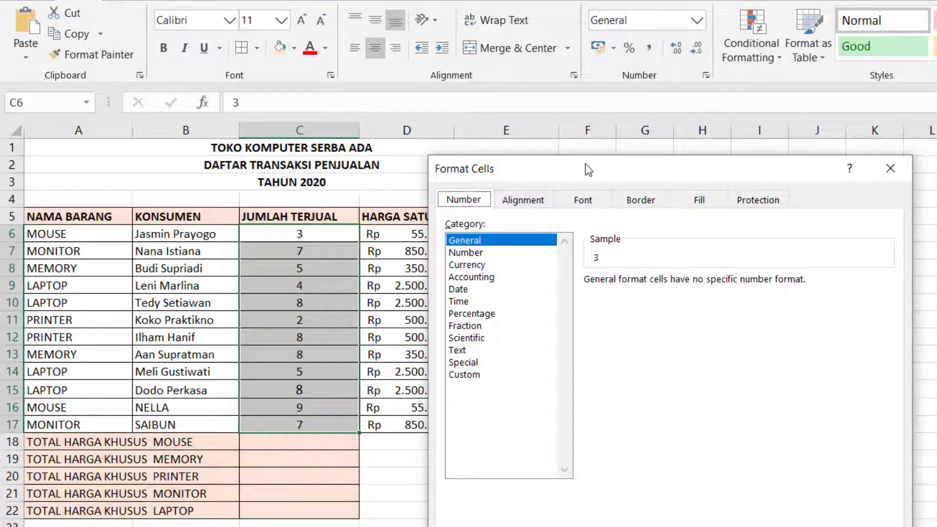
drag(586, 166, 735, 182)
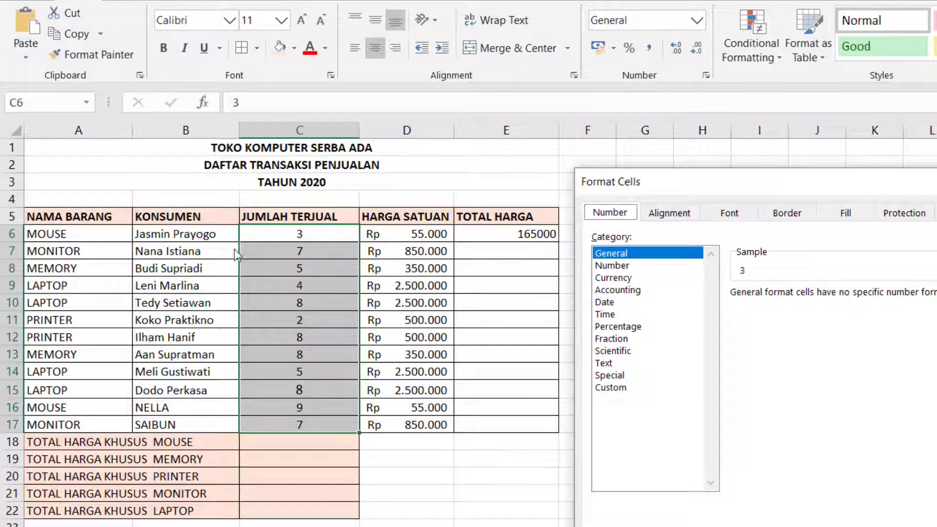
drag(783, 181, 696, 150)
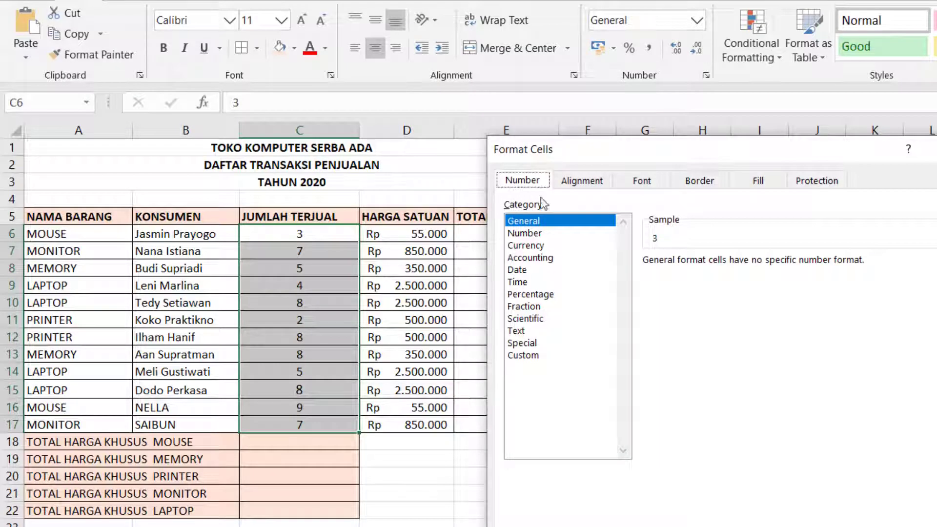
Apply the custom number format #.##0 "Unit" to the quantities in C6:C17.
click(530, 356)
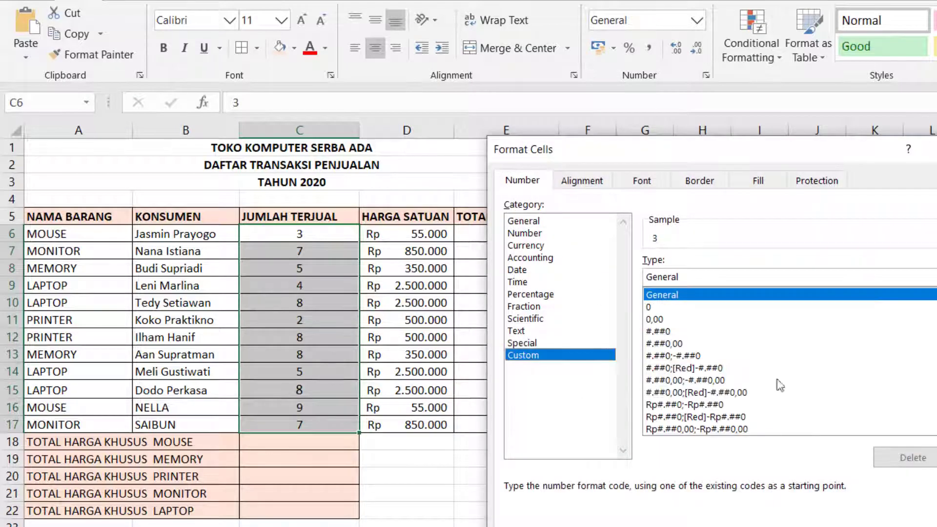
drag(793, 157, 832, 152)
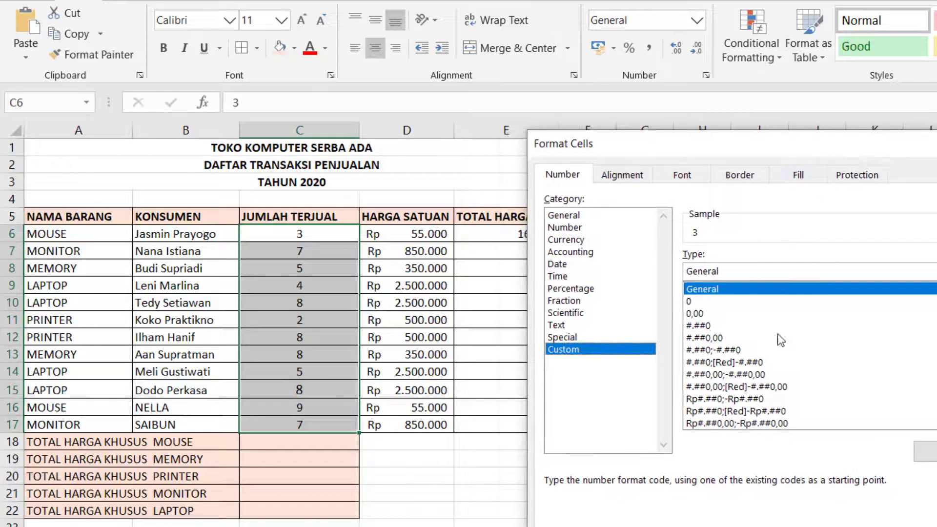
click(703, 327)
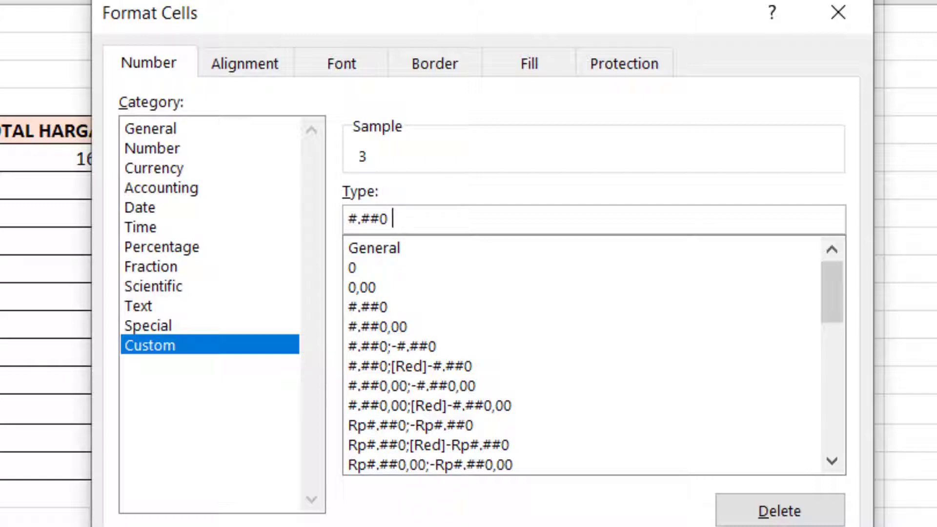
text(Unit)
text("Unit)
text(")
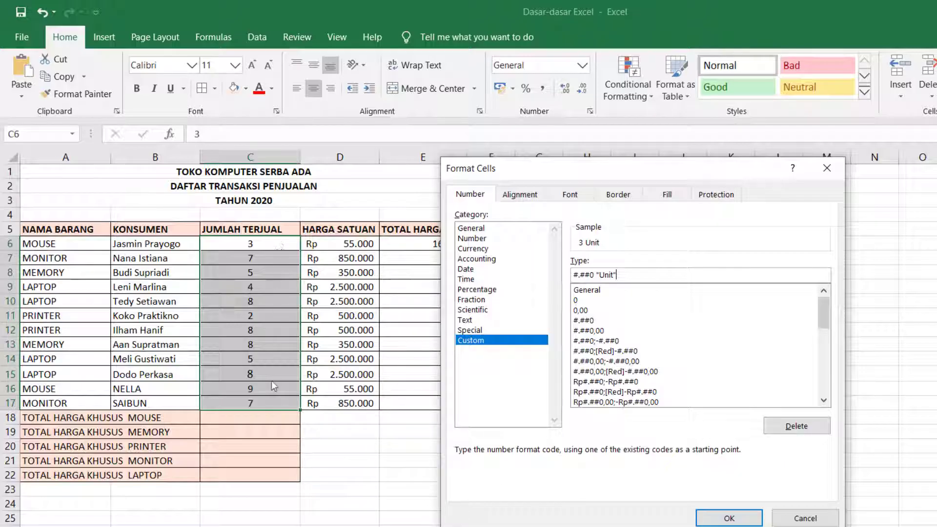
click(729, 519)
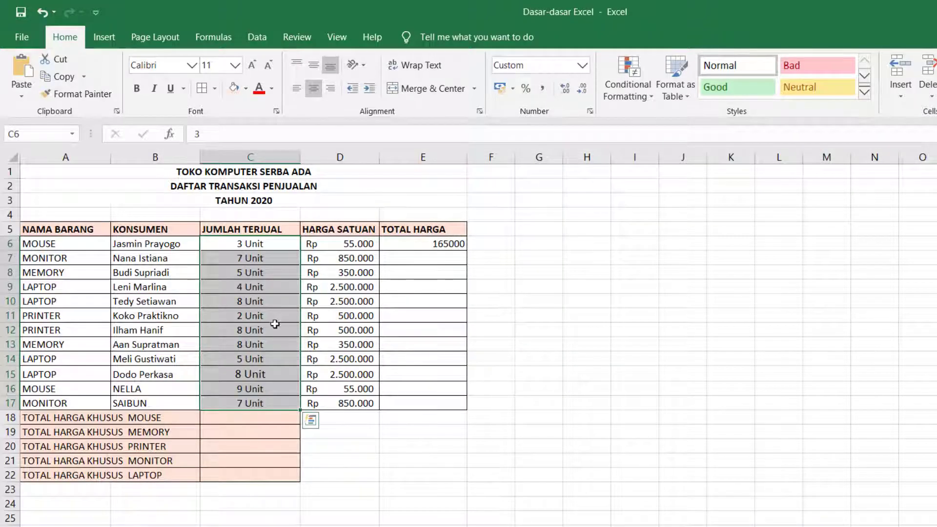
Check the total price formula in E6 and the underlying value of the formatted quantity in C6.
click(456, 243)
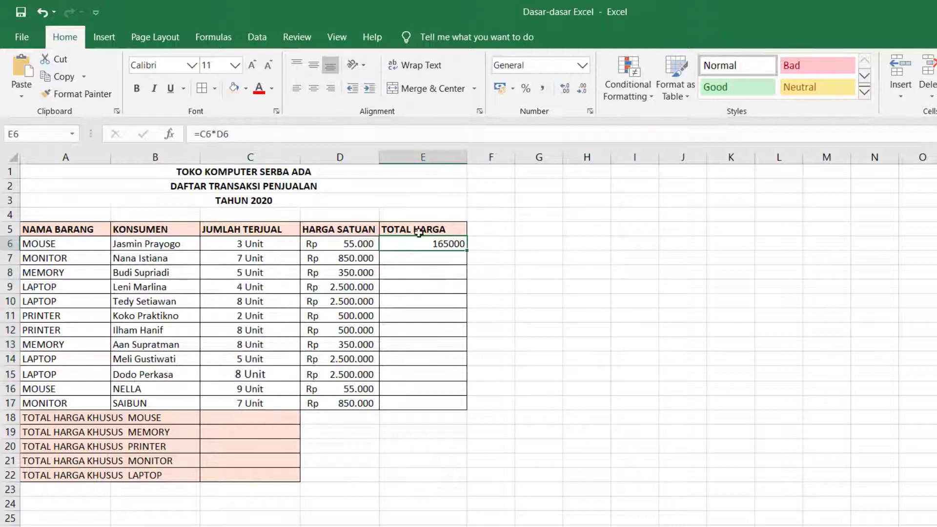
click(263, 248)
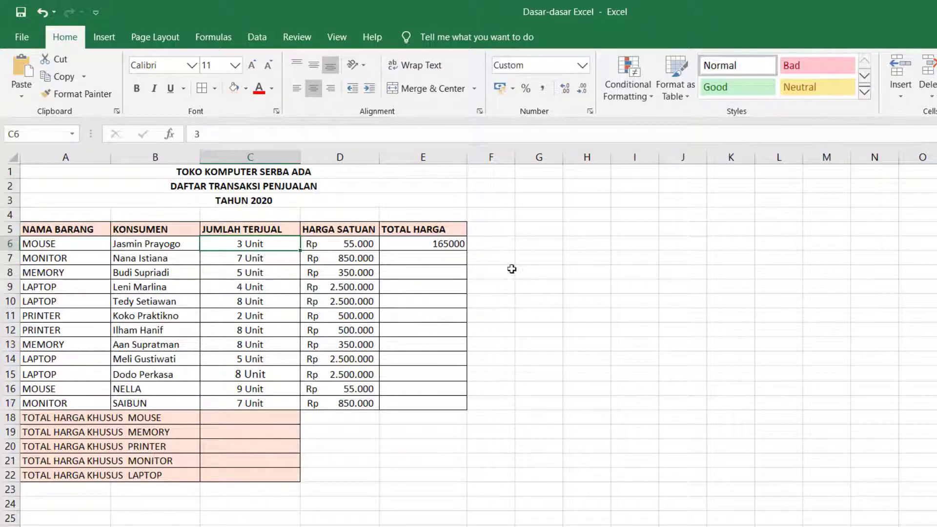
click(438, 241)
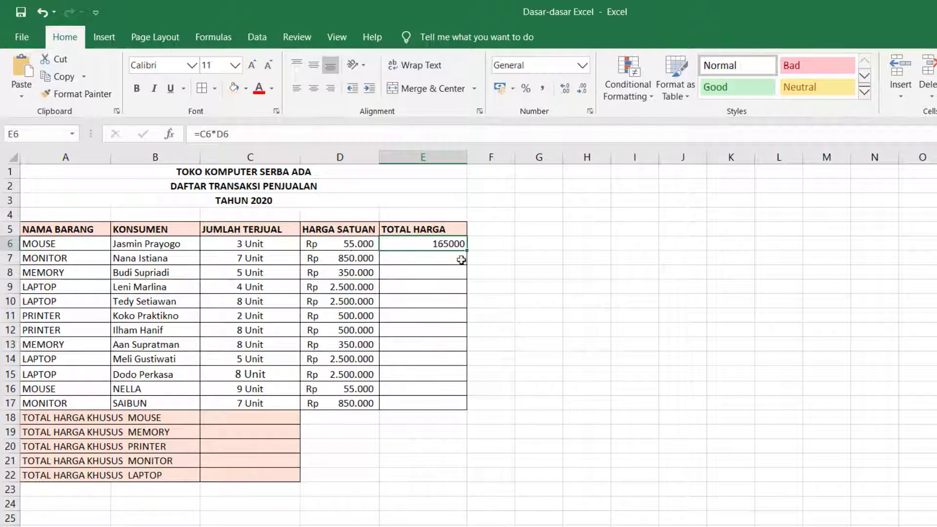
key(Down)
key(Down)
key(Down)
key(Down)
key(Down)
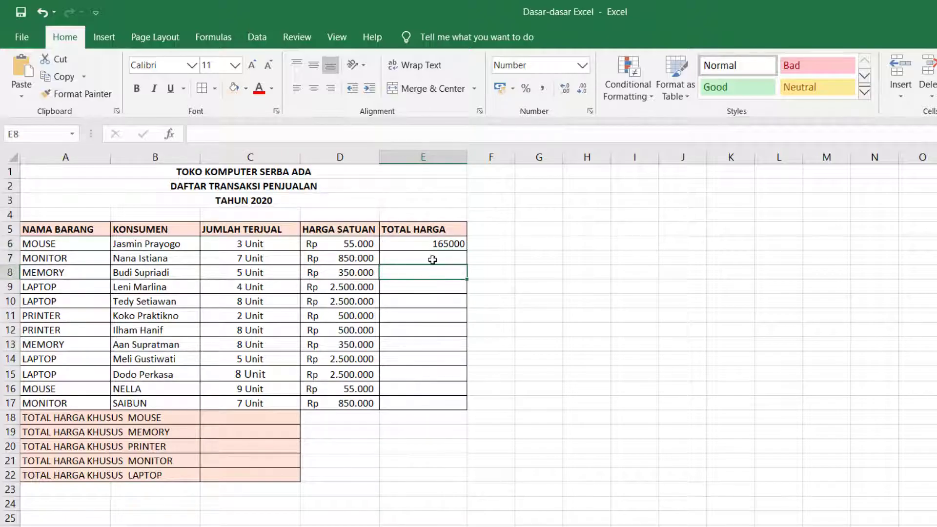
Fill the E6 total price formula down the TOTAL HARGA column through E22.
click(440, 243)
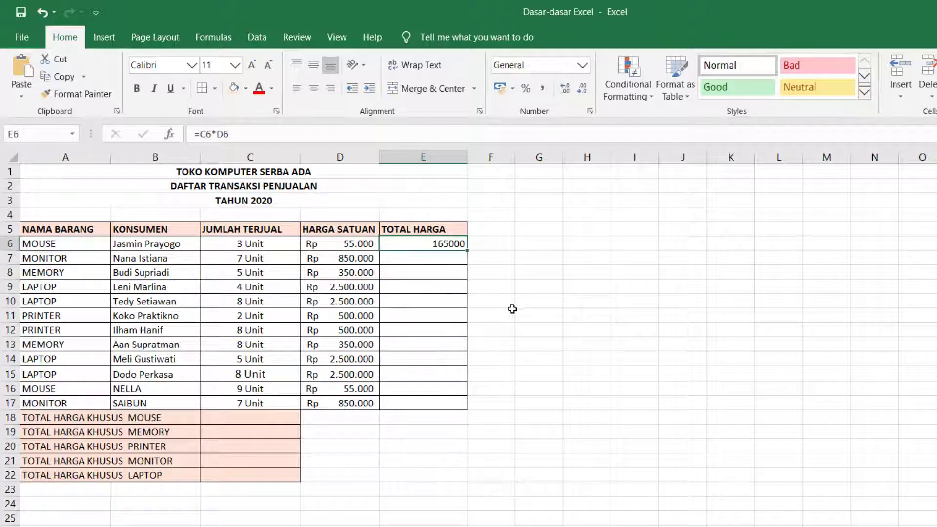
double_click(468, 251)
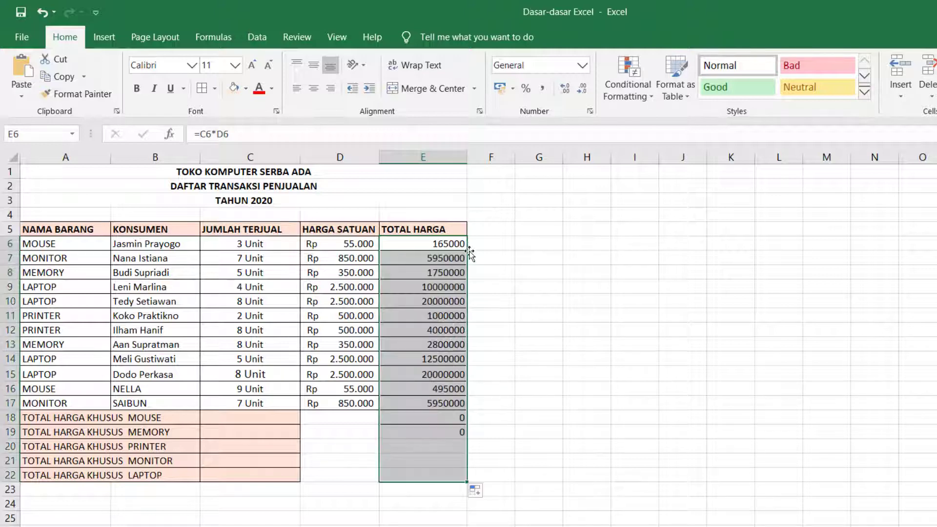
click(660, 385)
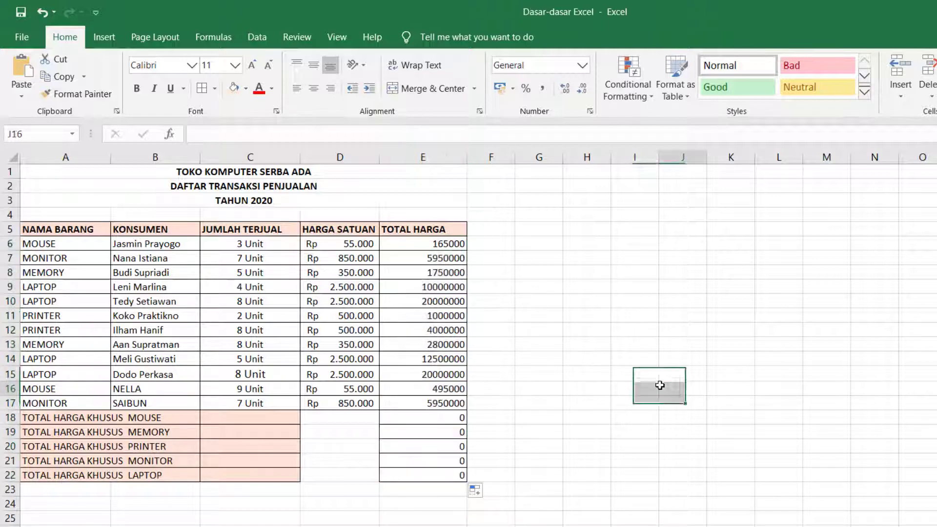
Remove the borders and clear the surplus formulas from E18:E22 below the TOTAL HARGA column.
click(414, 420)
drag(413, 420, 423, 475)
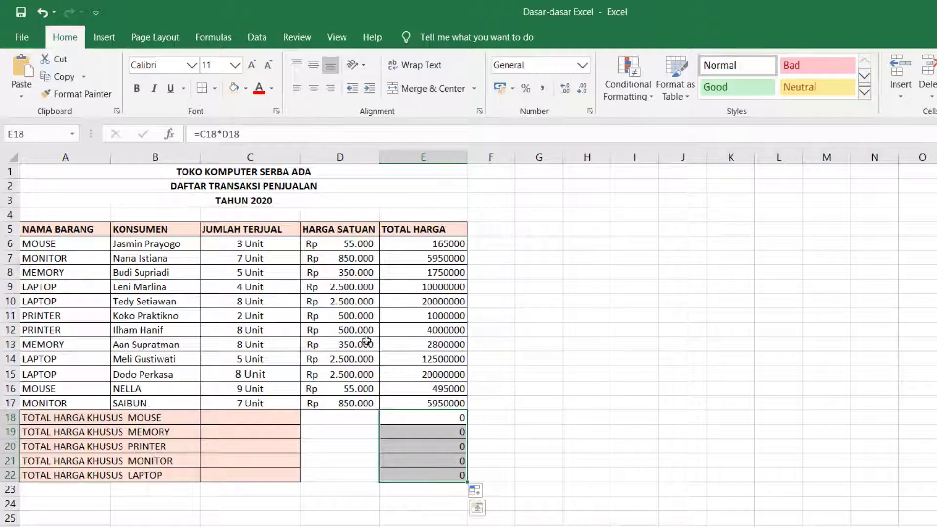
click(215, 91)
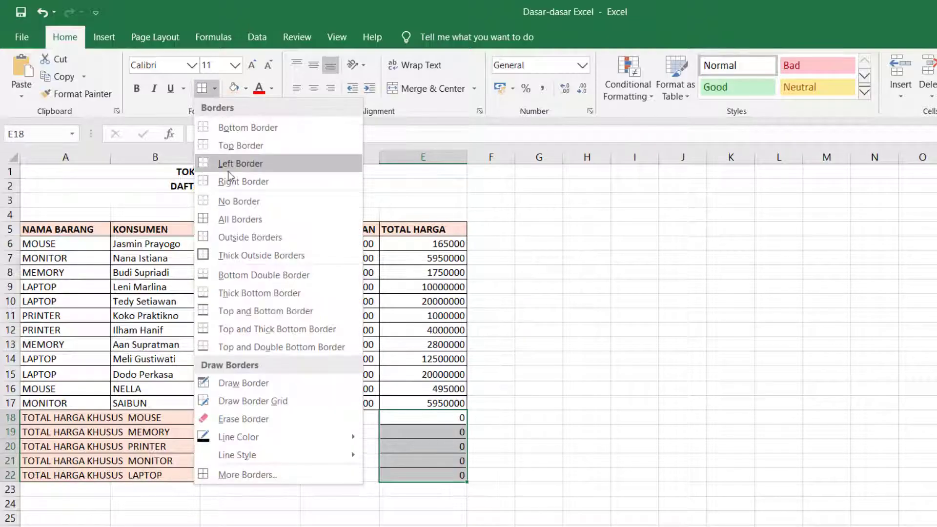
click(240, 203)
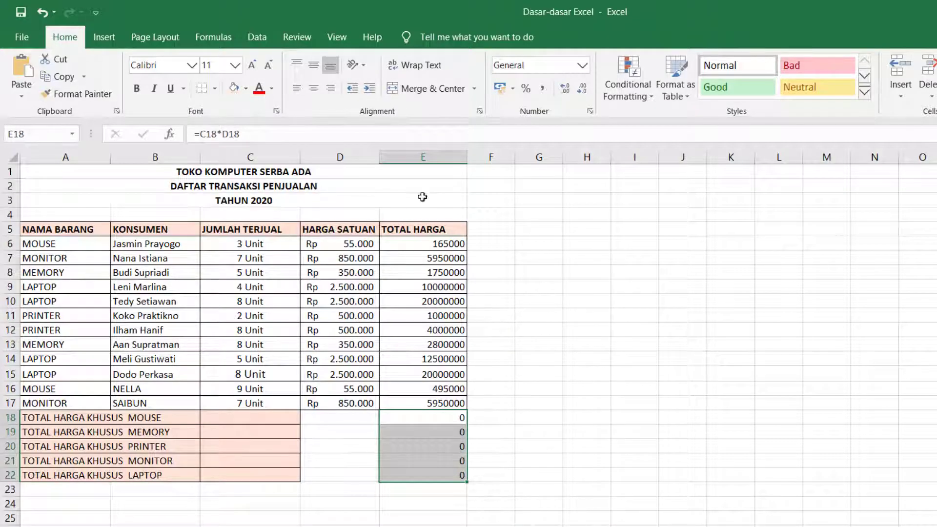
key(Delete)
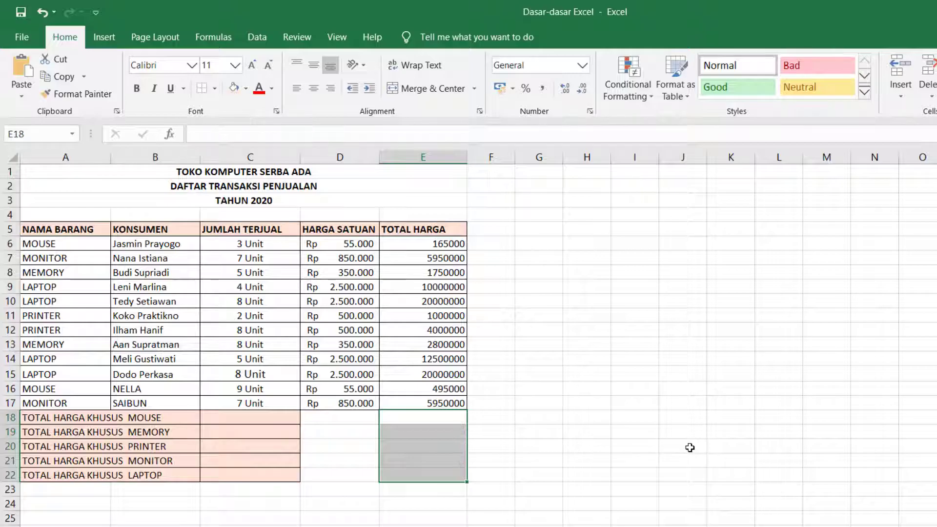
Apply all borders to E17, the last total price cell of the sales table.
click(601, 356)
click(450, 403)
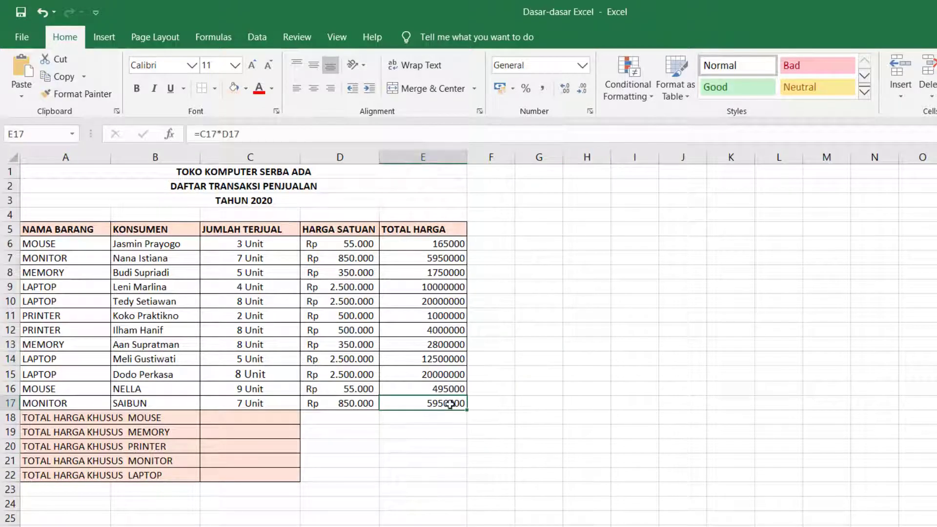
click(214, 88)
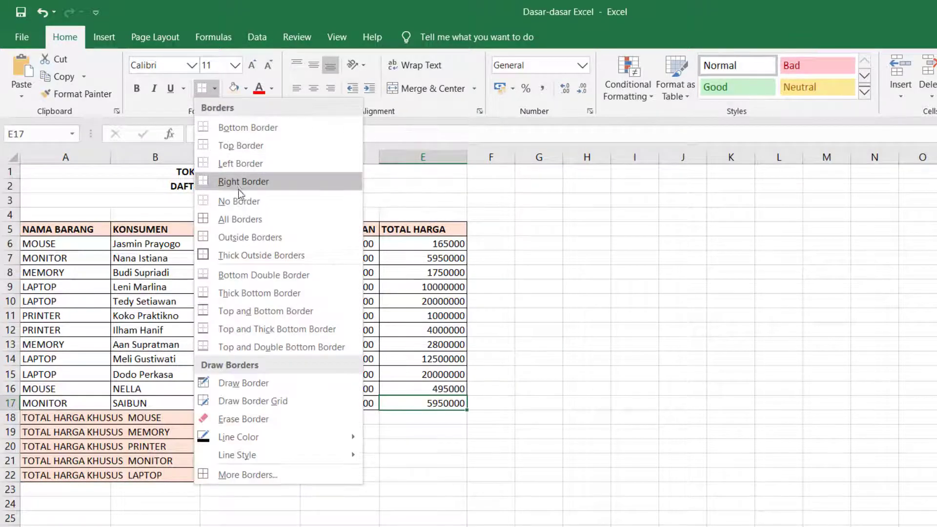
click(247, 220)
click(661, 375)
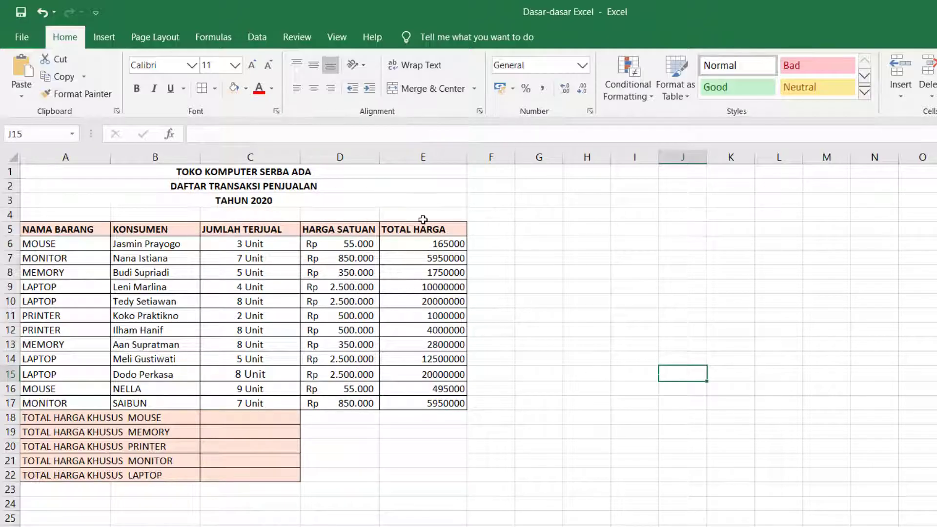
Format the TOTAL HARGA values in E6:E17 with the Accounting number format.
drag(439, 247, 445, 404)
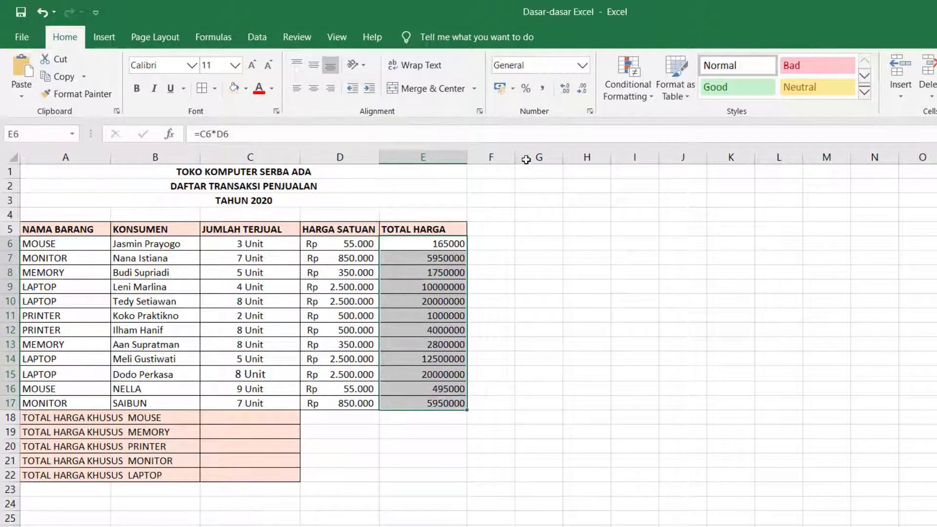
click(582, 65)
click(580, 196)
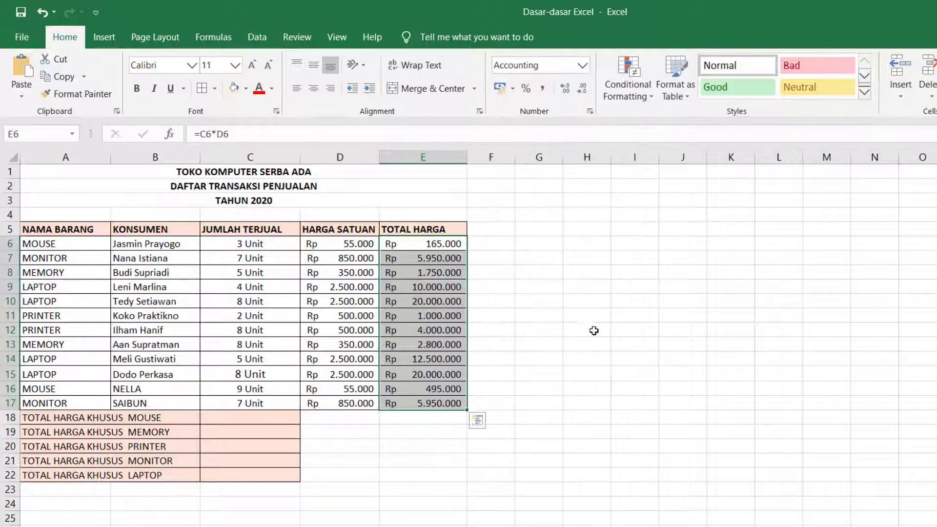
click(612, 328)
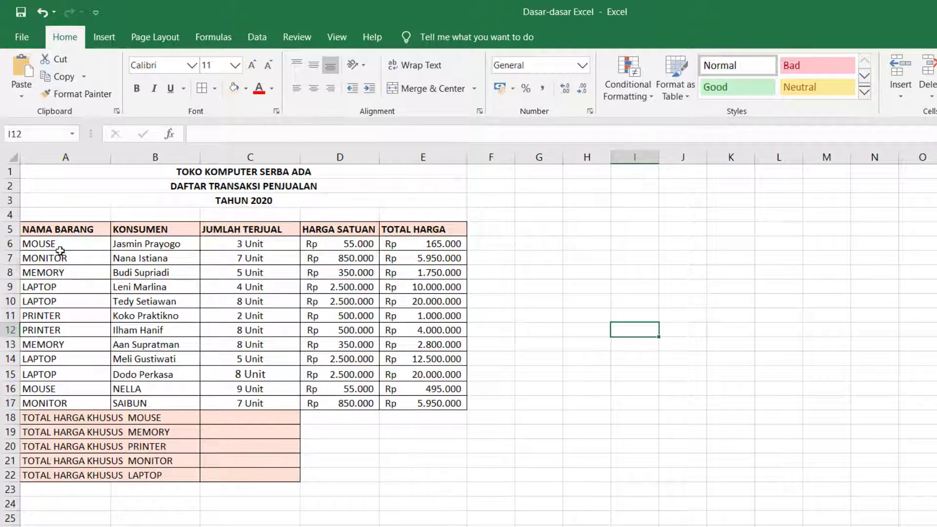
Center the column headings in A5:E5 horizontally.
drag(53, 231, 392, 229)
click(314, 88)
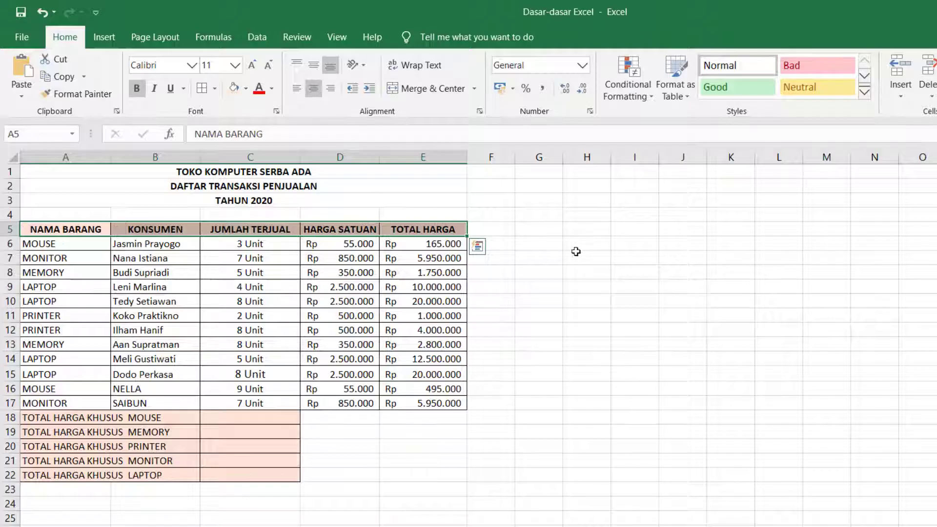
click(576, 249)
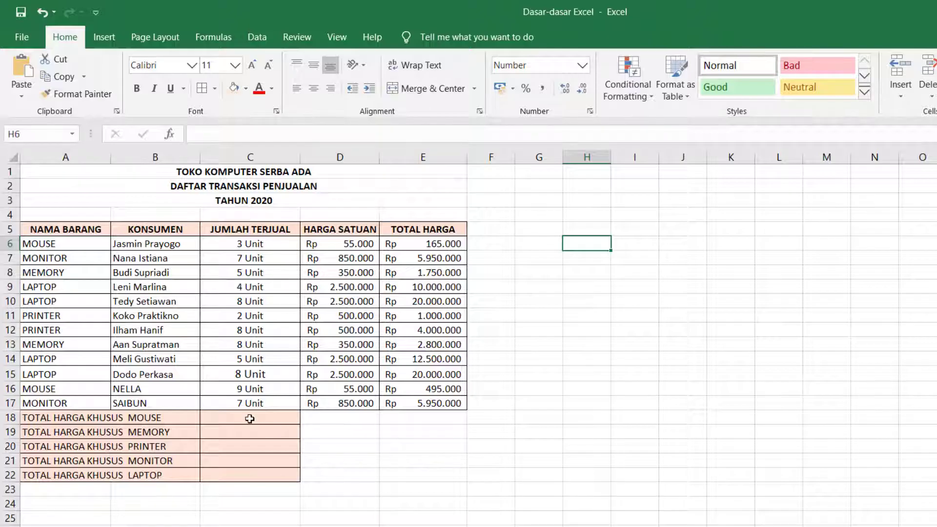
Review the empty per-item total cells C18:C22, the MOUSE total label and the first MOUSE sales row.
drag(249, 419, 255, 473)
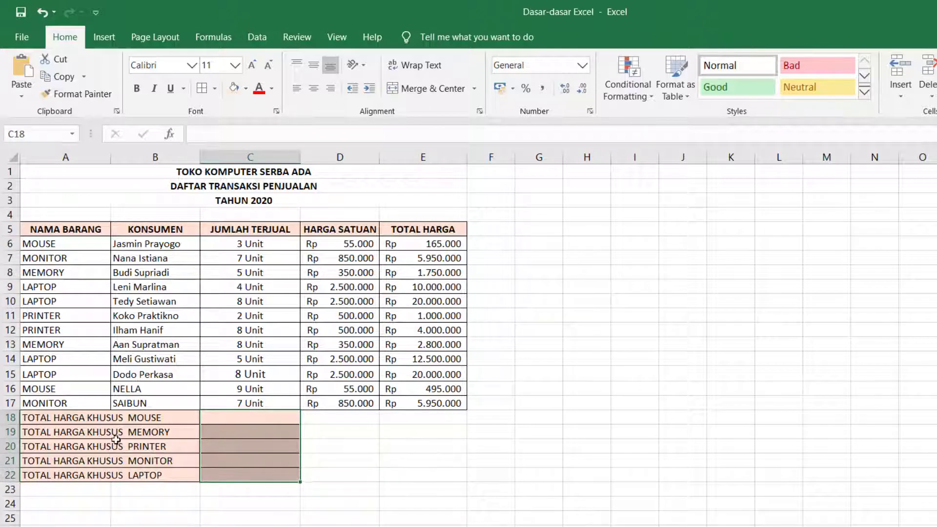
click(27, 418)
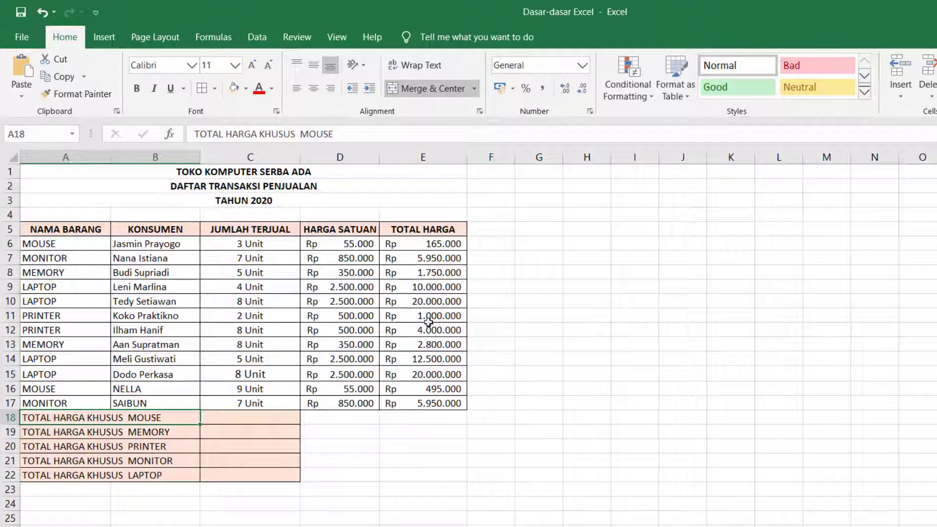
click(256, 419)
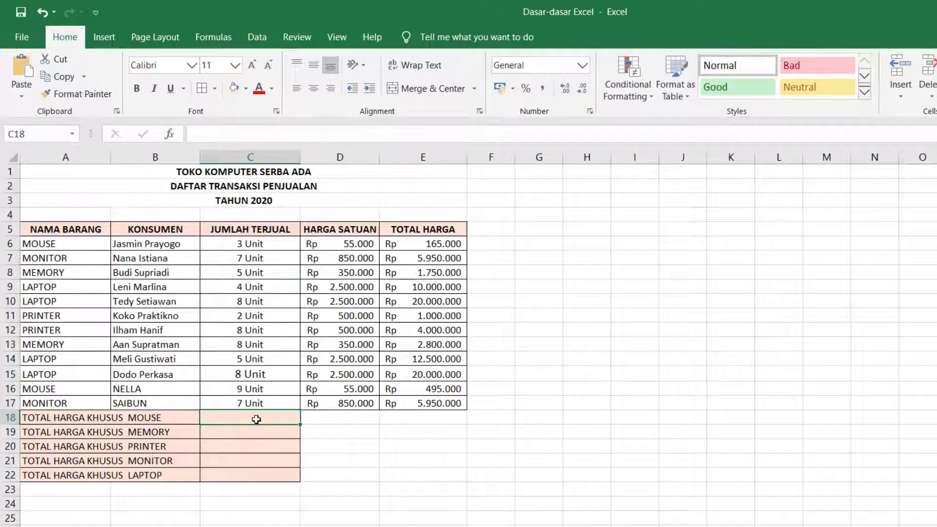
drag(43, 243, 427, 244)
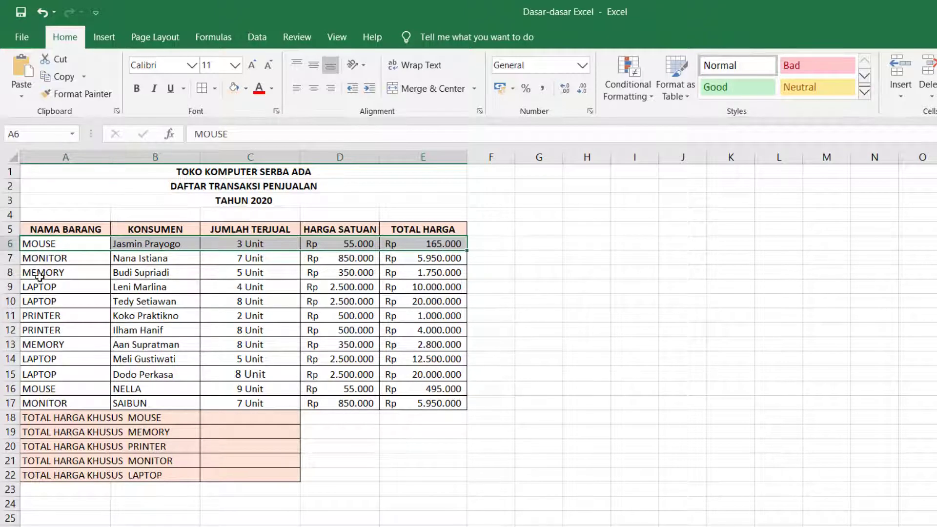
Check the last MONITOR and MOUSE rows and add the two MOUSE totals in E21 with the formula =E6+E16.
drag(42, 405, 411, 406)
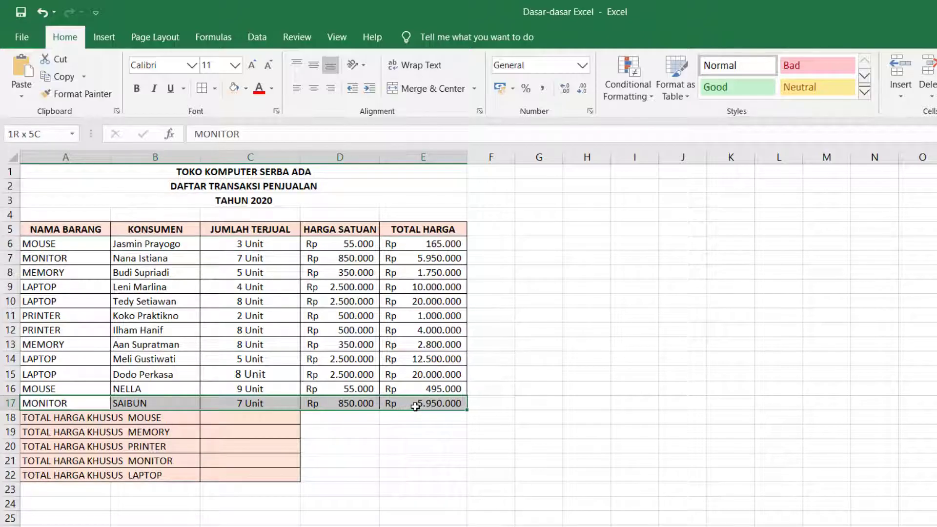
drag(56, 389, 439, 390)
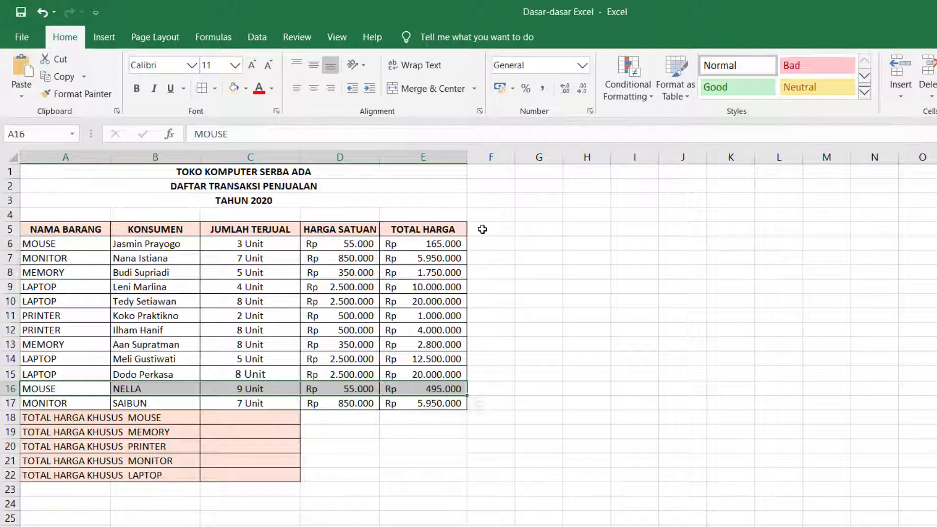
click(452, 461)
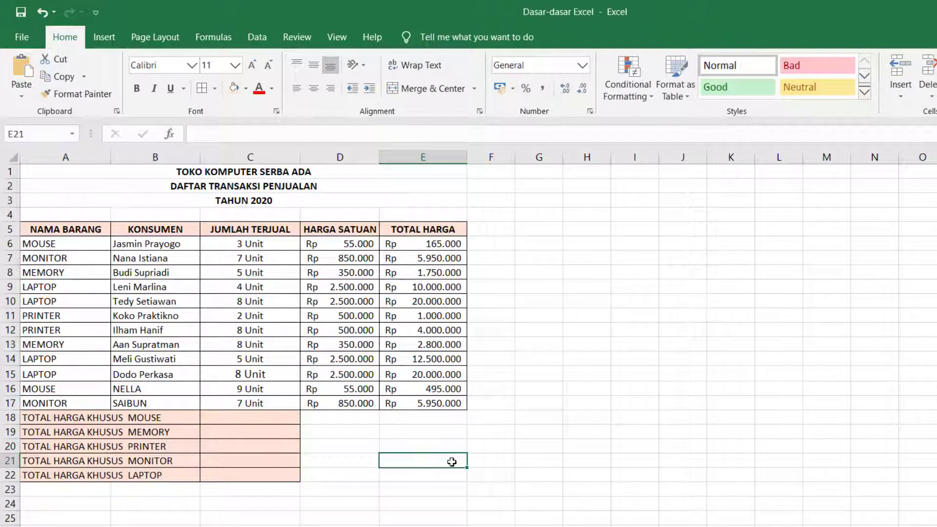
text(=)
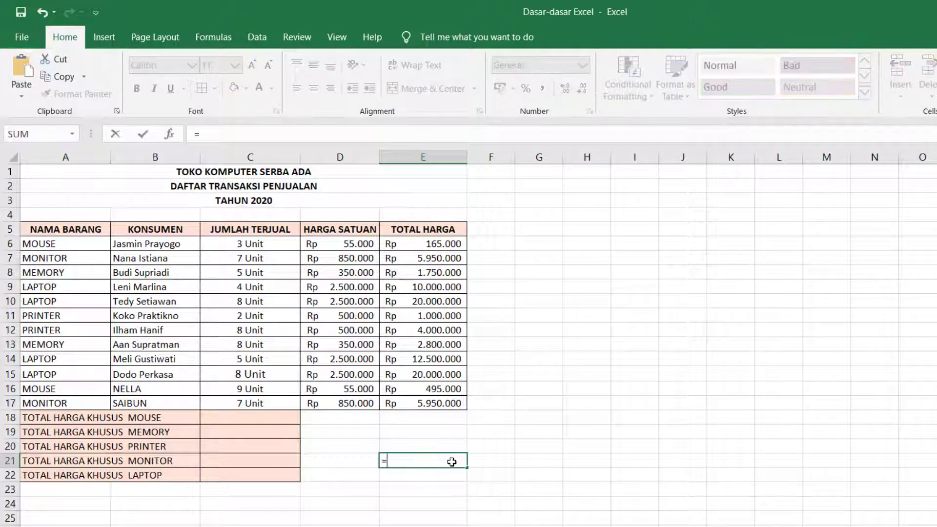
click(445, 243)
text(+)
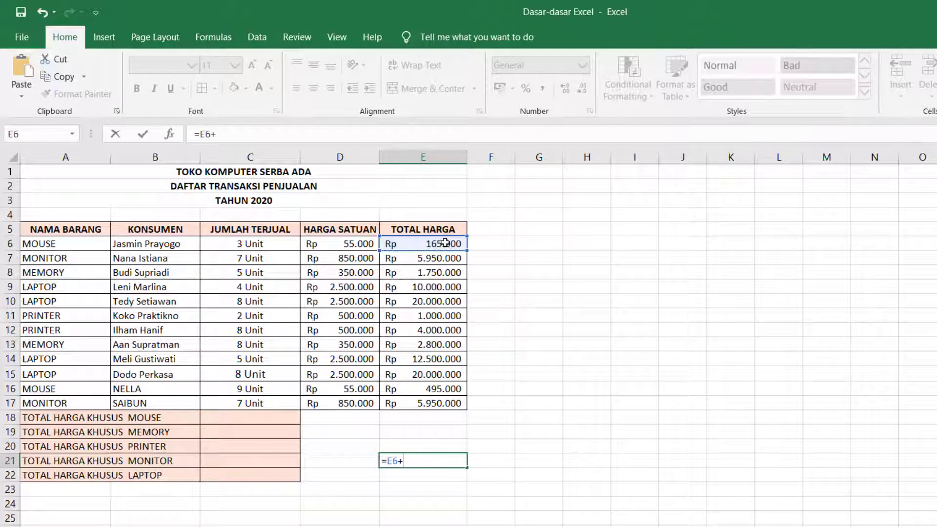
click(442, 389)
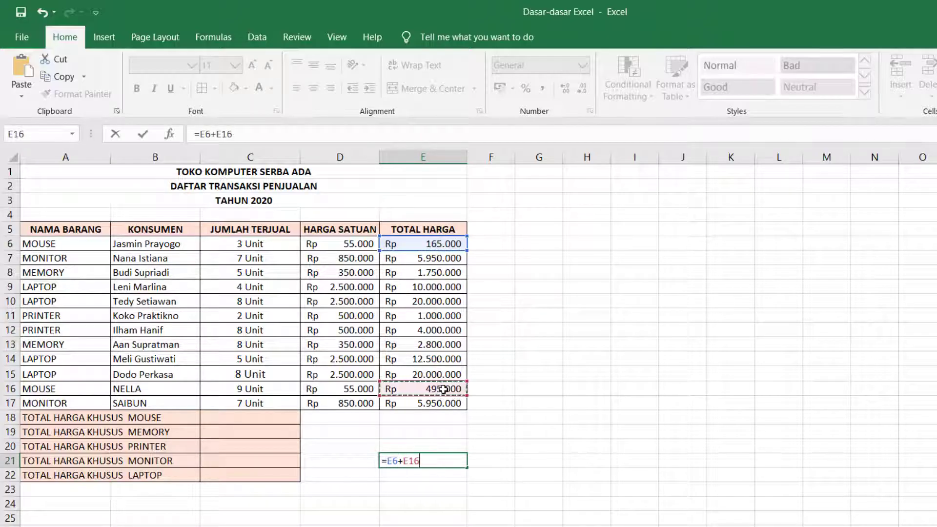
key(Return)
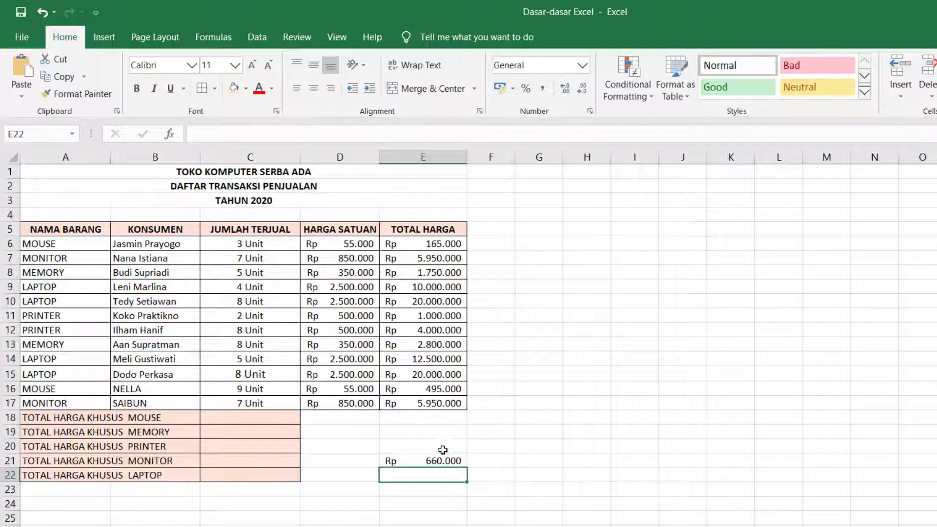
Compare the trial sum with the MOUSE total cell C18 and the MOUSE entry in A16, and clear E21.
click(415, 461)
click(247, 419)
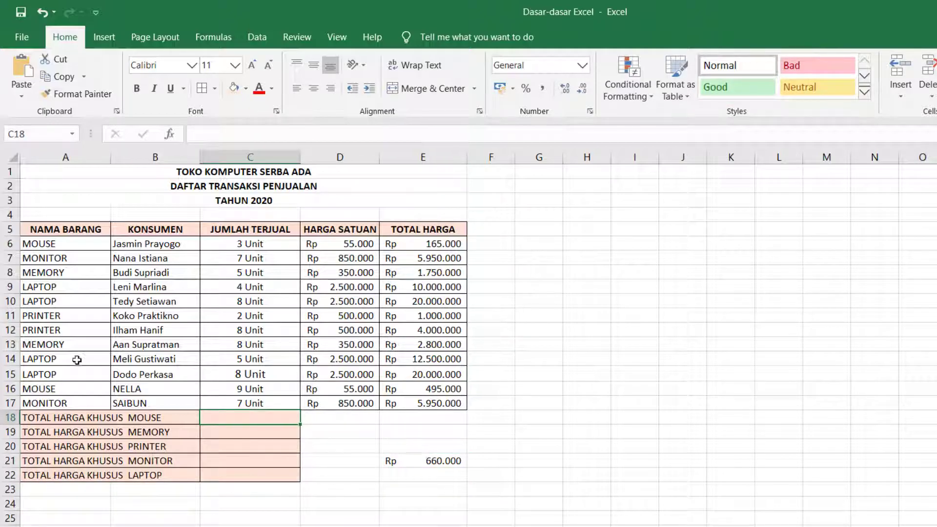
click(46, 390)
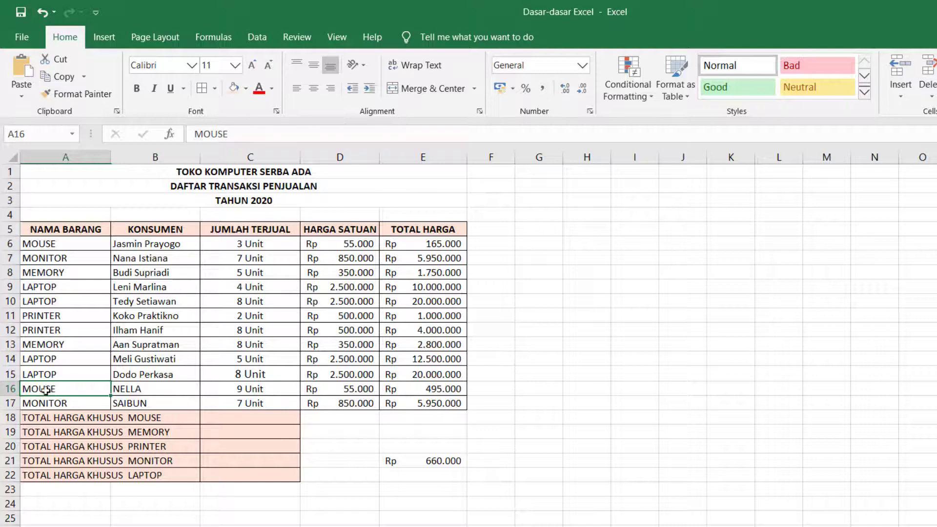
click(430, 461)
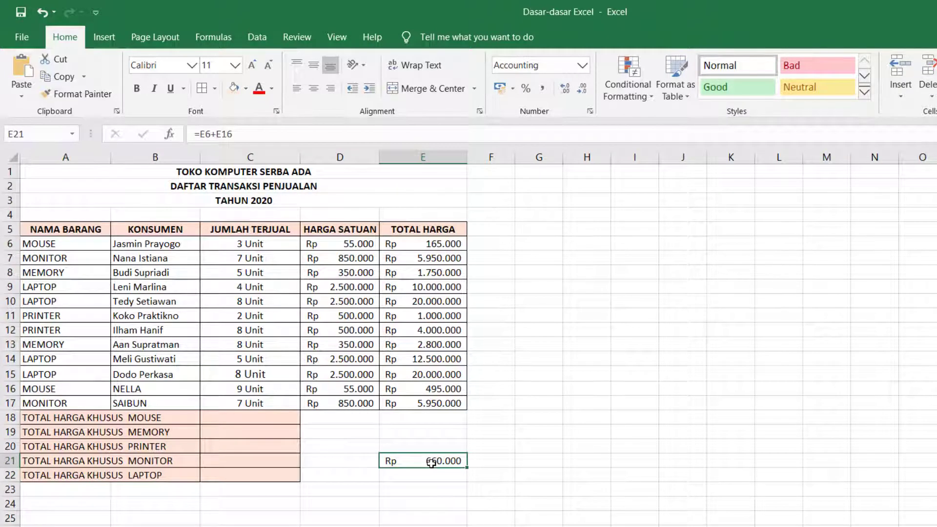
key(Delete)
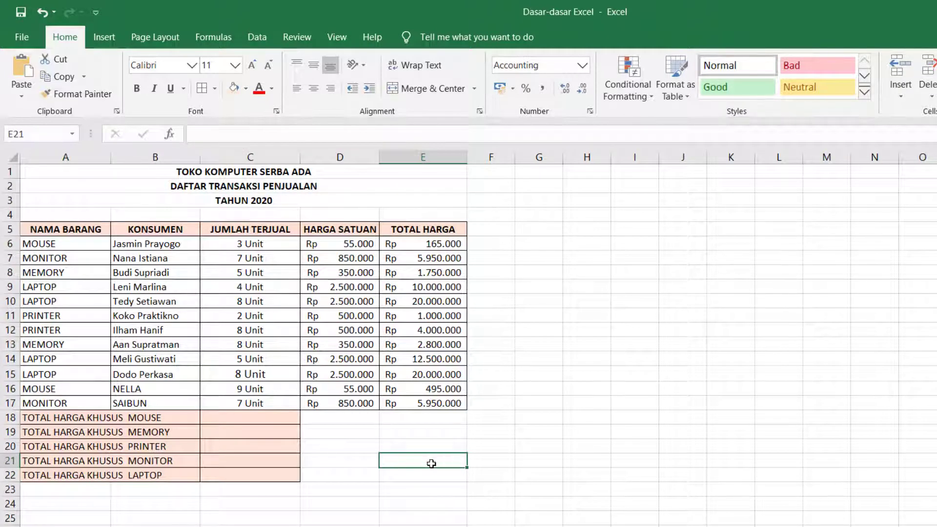
Try totalling the TOTAL HARGA column in C18 with =SUM(E6:E17), and clear the cell again.
click(255, 416)
text(=sum()
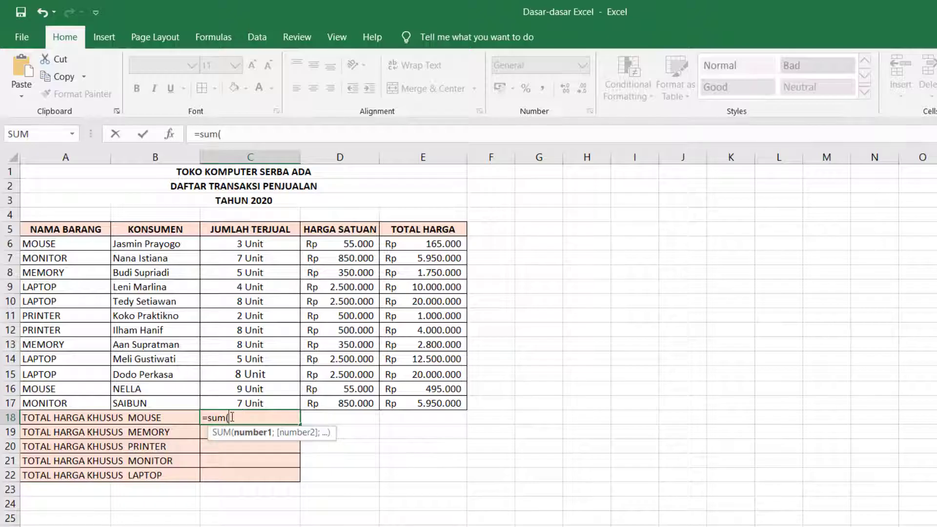
drag(447, 247, 450, 396)
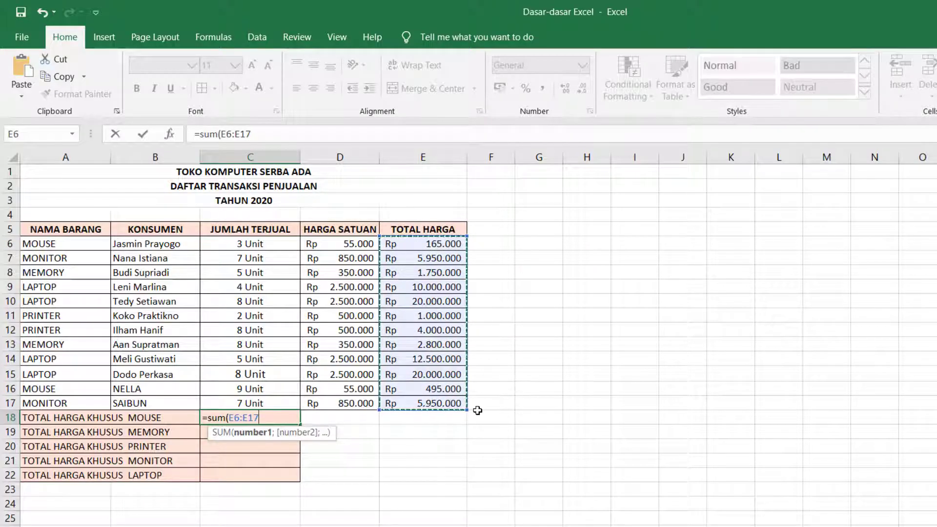
text())
key(Return)
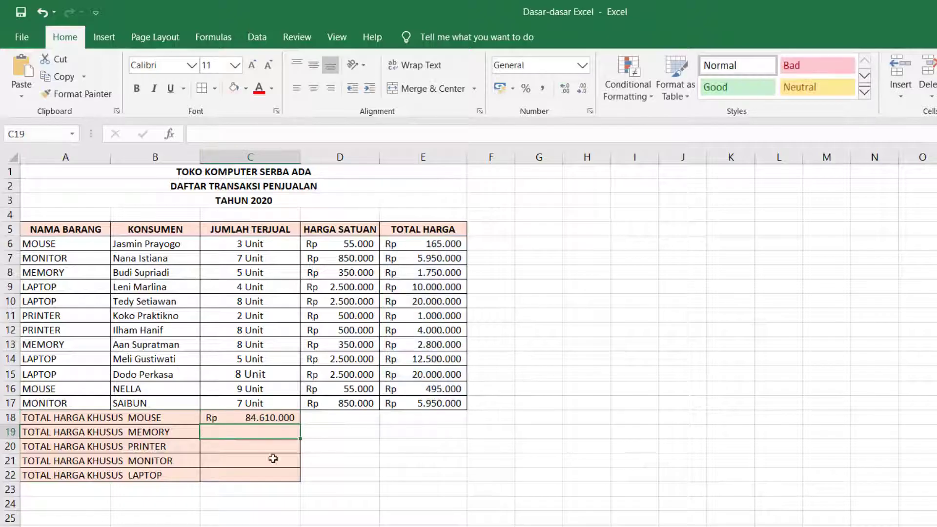
click(263, 419)
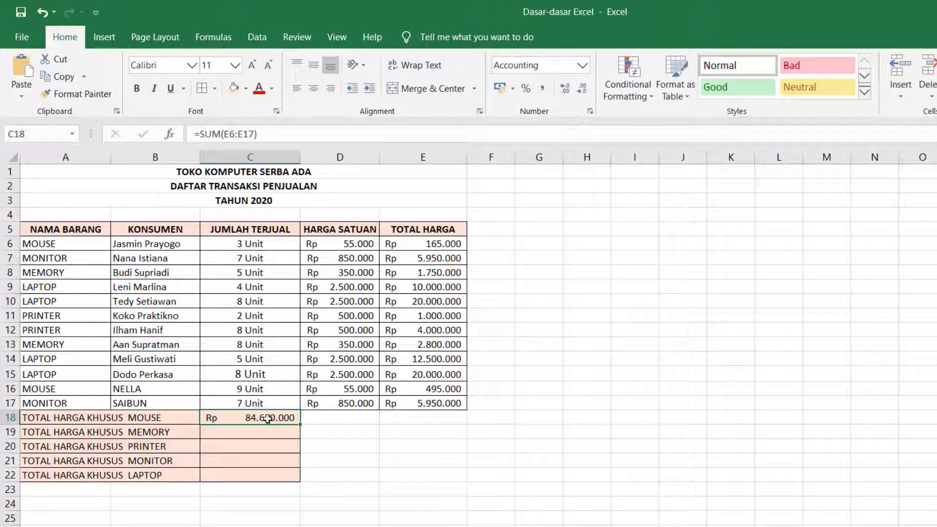
key(Delete)
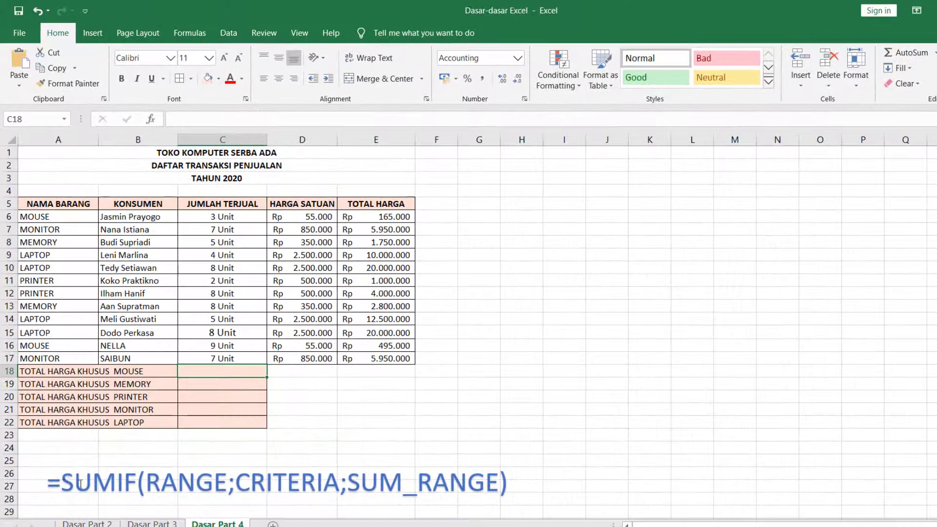
Examine the =SUMIF(RANGE;CRITERIA;SUM_RANGE) syntax note below the table, from the function name through each argument.
drag(64, 485, 482, 472)
click(179, 483)
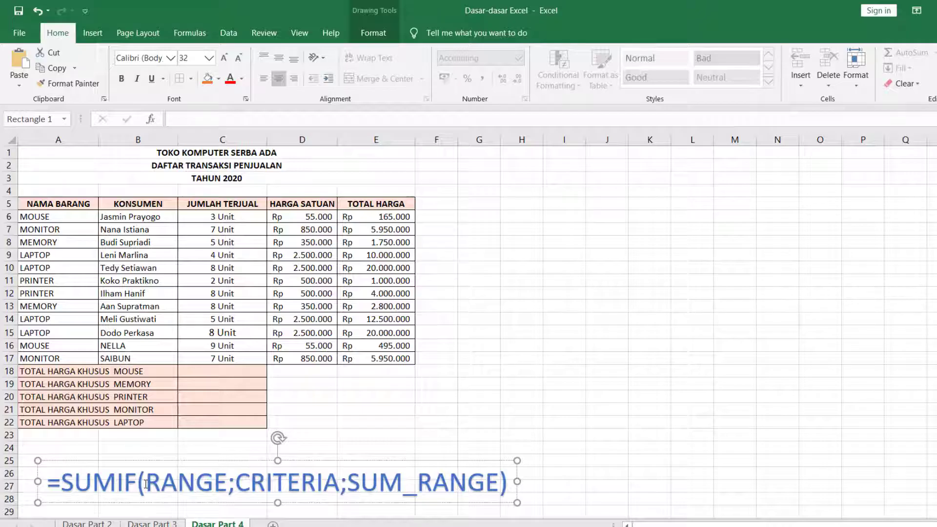
click(45, 483)
click(49, 483)
drag(49, 483, 94, 485)
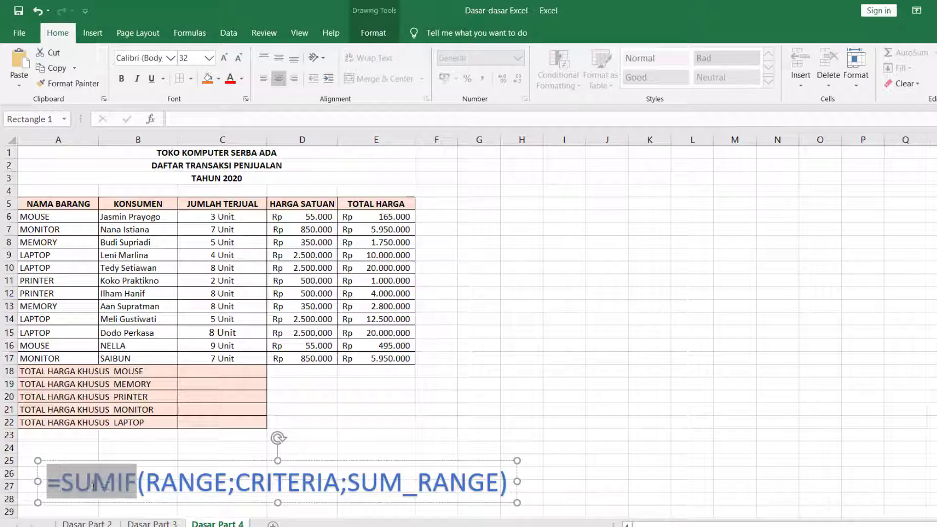
click(155, 488)
drag(155, 488, 222, 490)
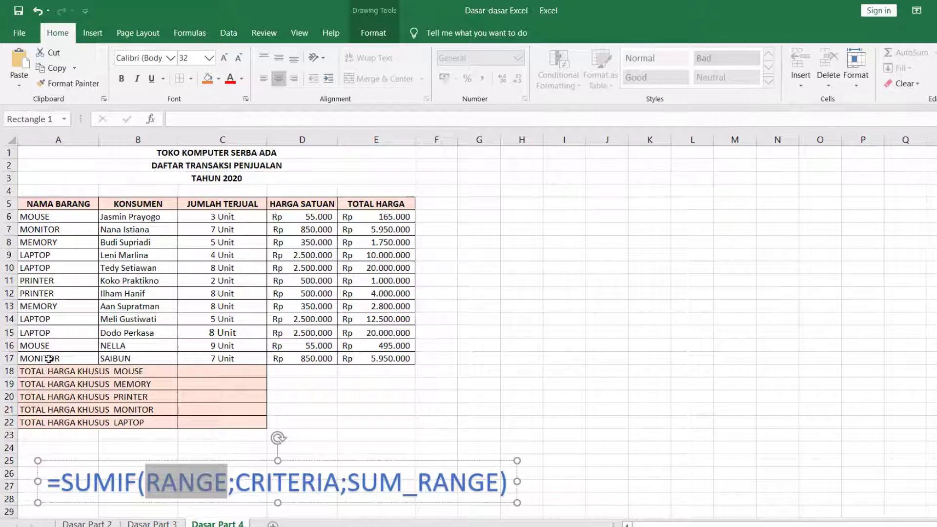
drag(242, 480, 344, 483)
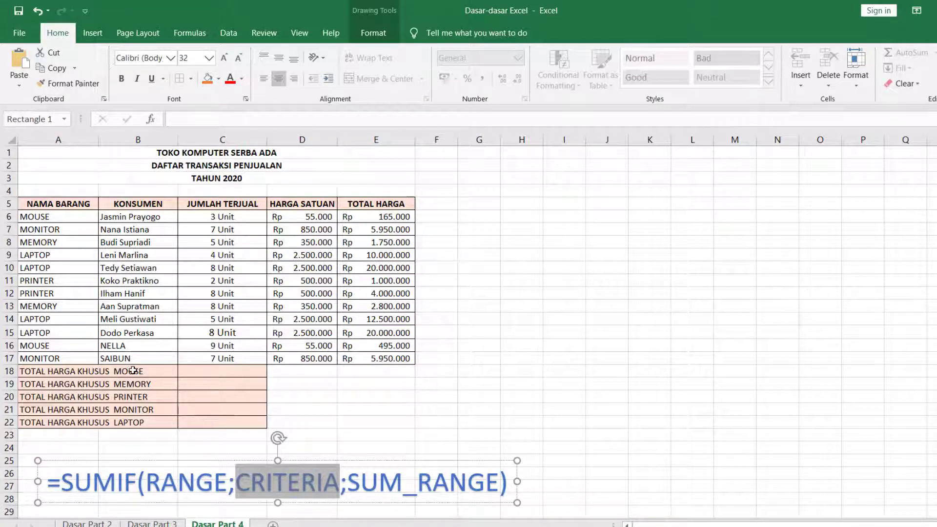
drag(351, 485, 470, 489)
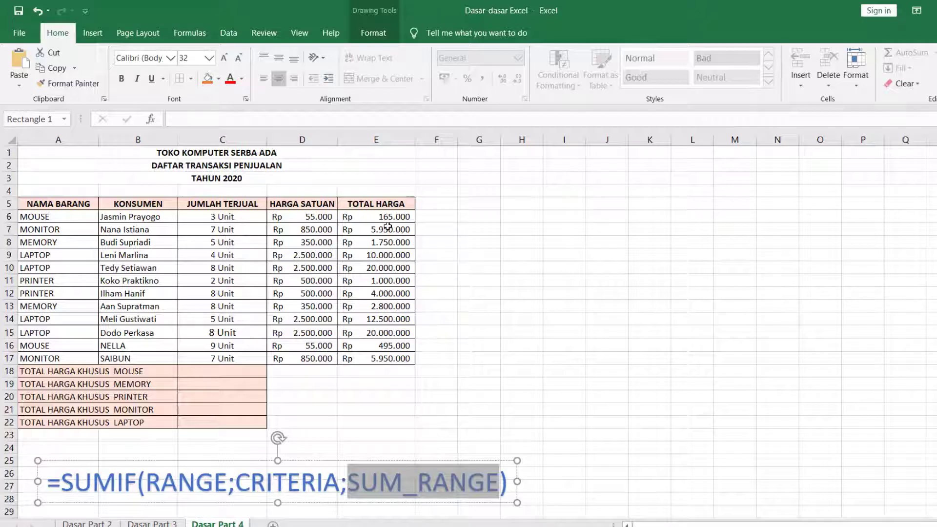
Begin the MOUSE total in C18 as =SUMIF(A6:A17; using the NAMA BARANG entries as the range argument.
click(207, 371)
text(=)
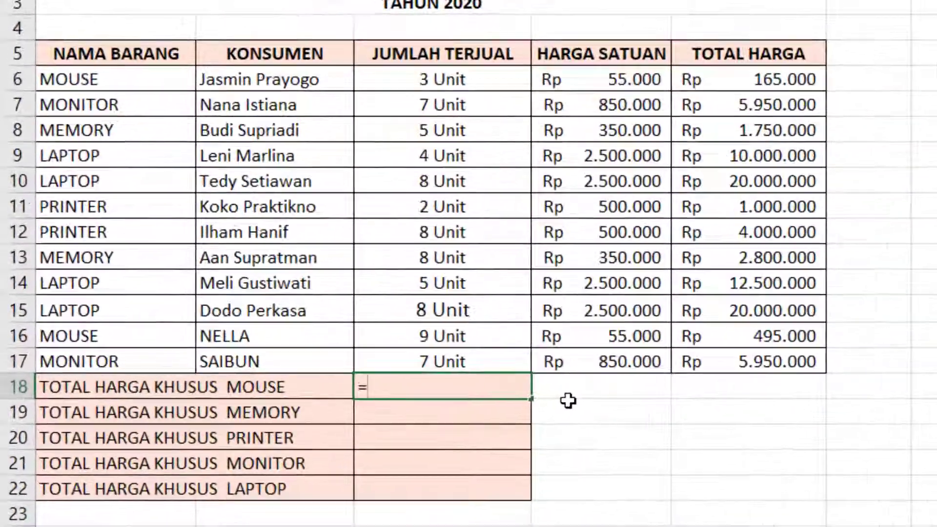
text(SUMIF)
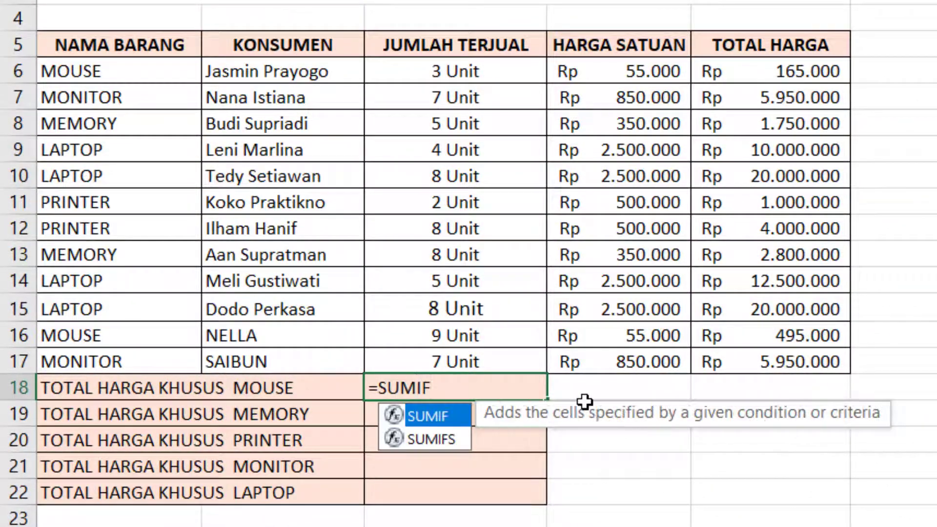
text(()
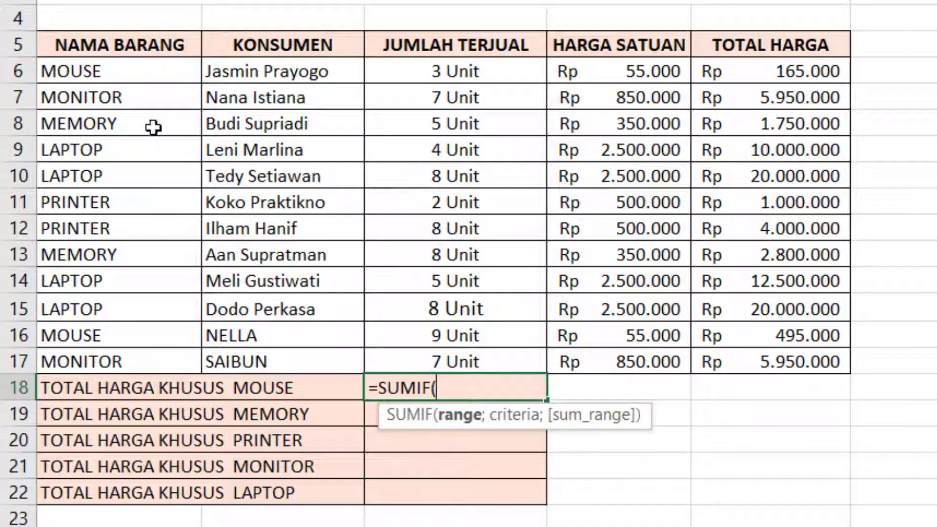
click(130, 73)
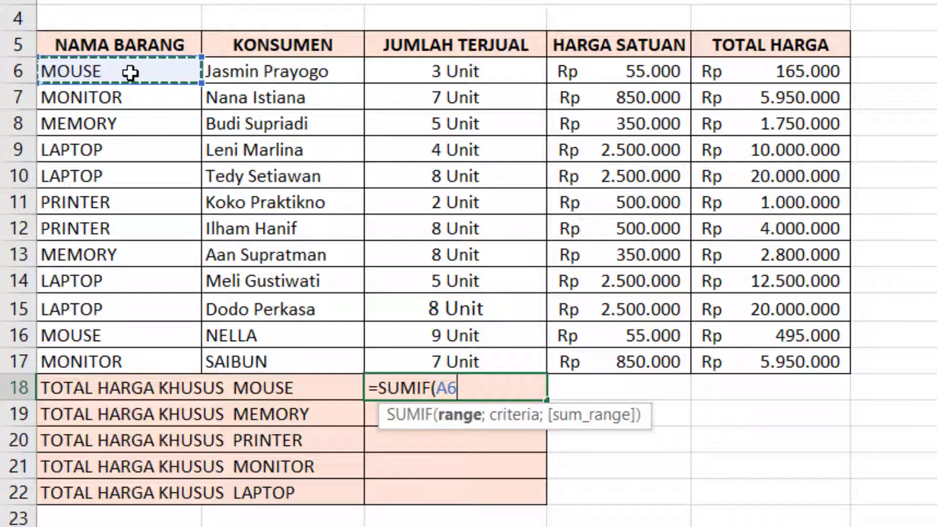
drag(130, 73, 123, 369)
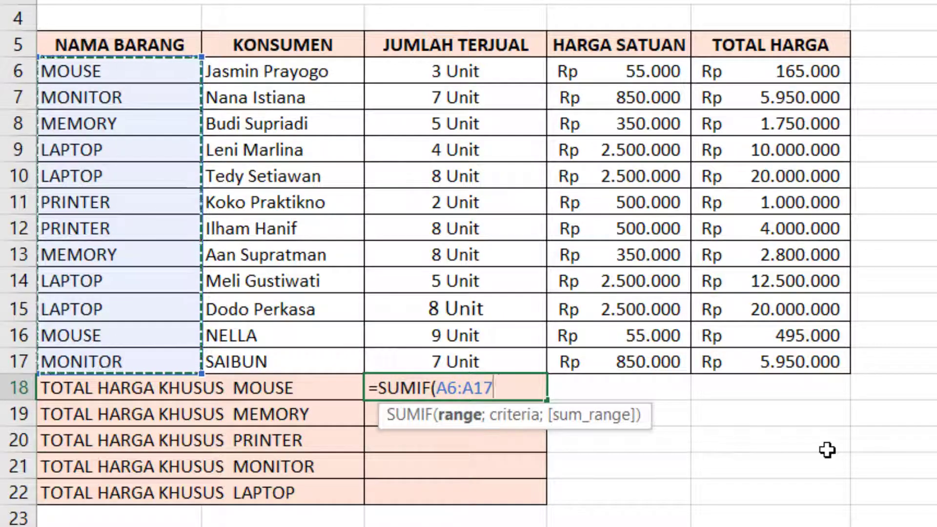
text(;)
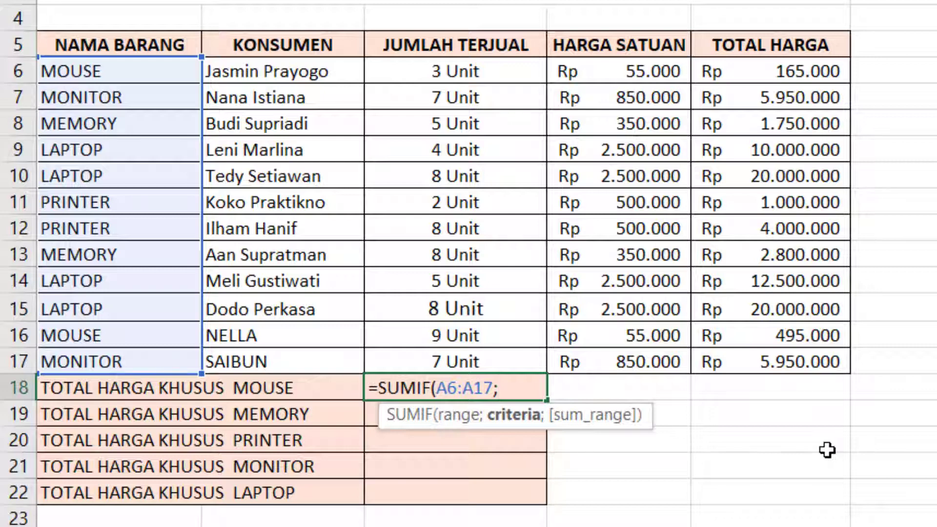
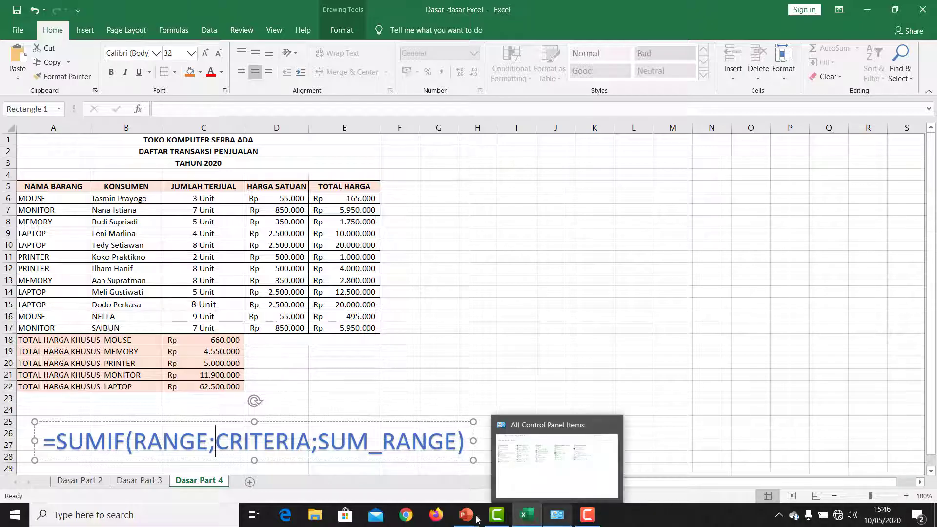
Search Windows for CONTROL, open the Control Panel and shift its window slightly over the worksheet.
click(158, 516)
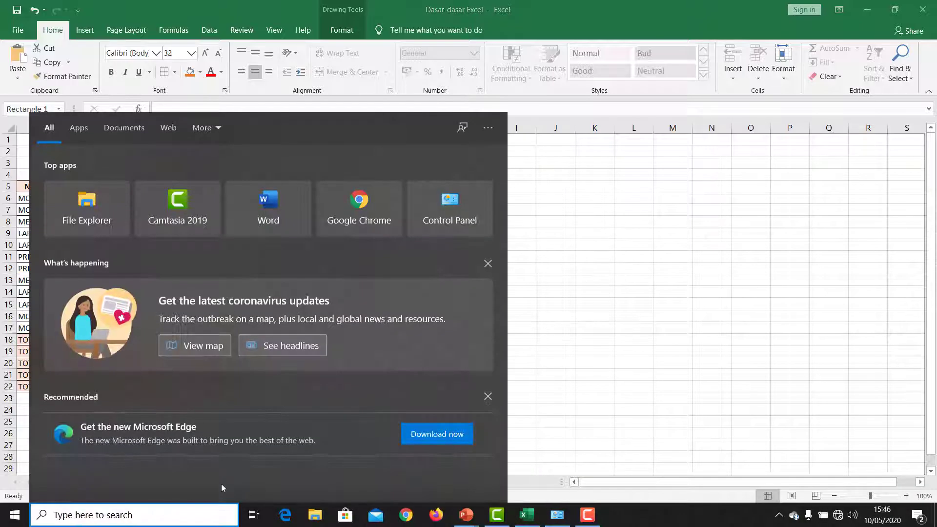
text(CONTROL)
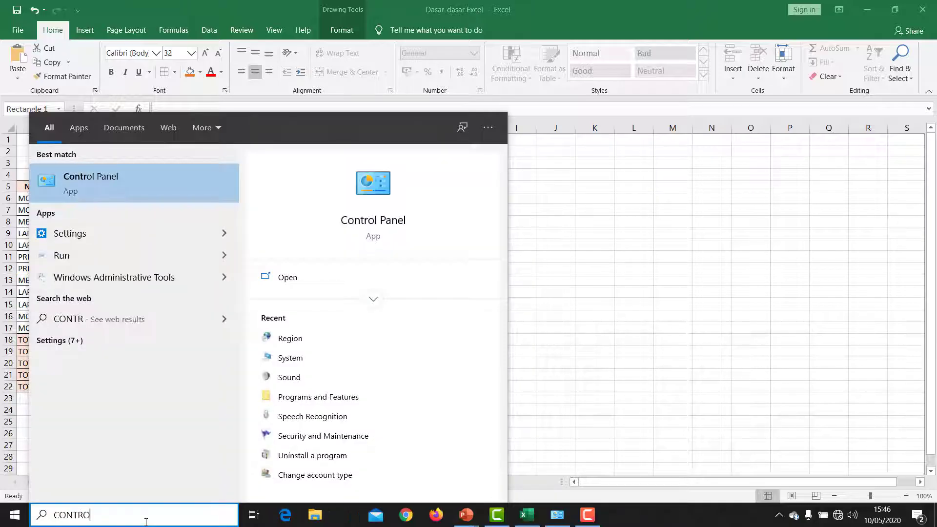
click(102, 184)
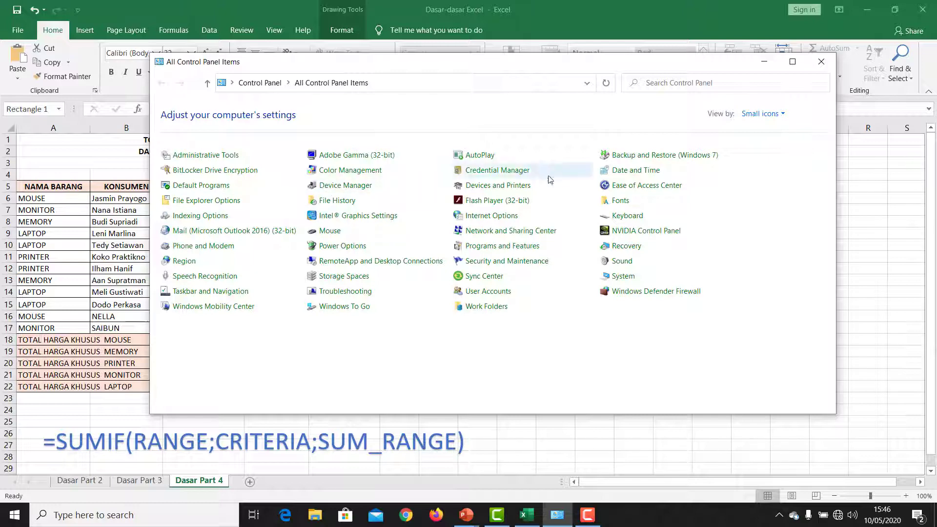
drag(595, 67, 627, 70)
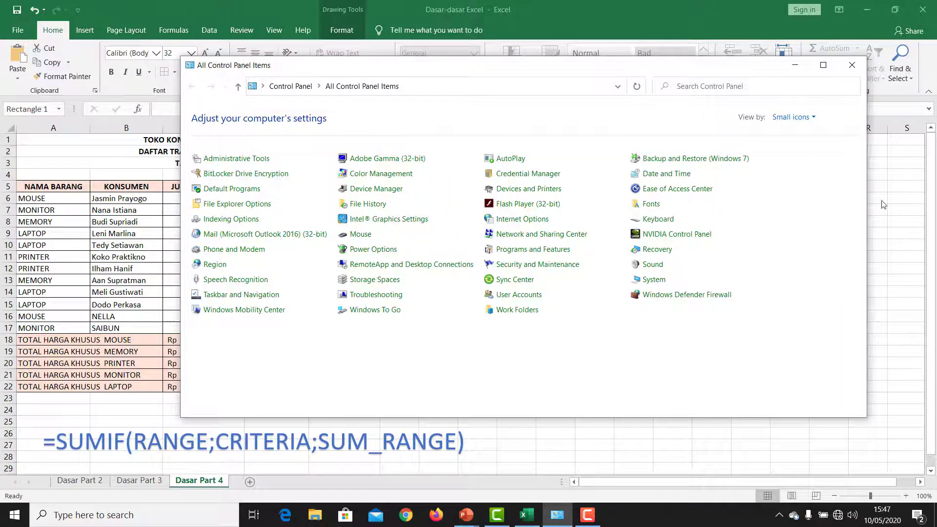
Change the Control Panel view to Category and open the Region settings under Clock and Region.
click(812, 119)
click(799, 133)
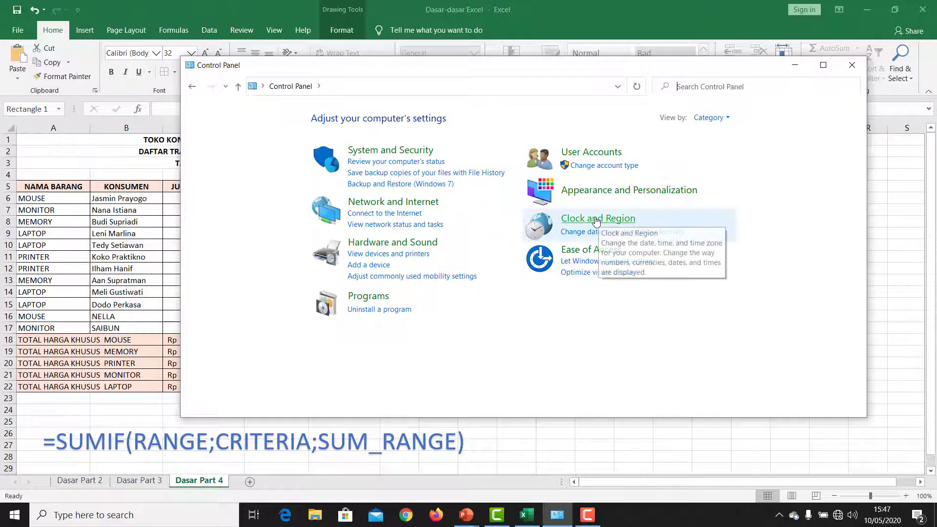
click(615, 223)
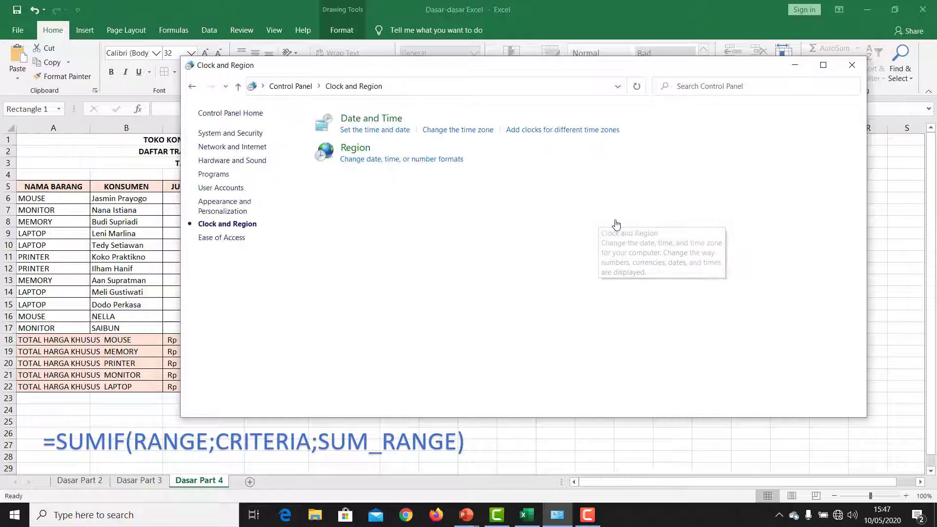
click(350, 148)
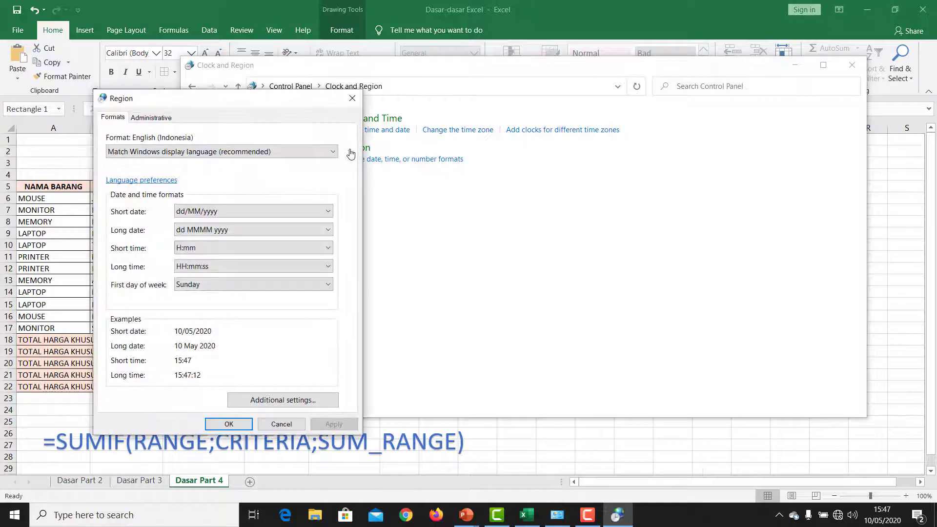
Close the Region settings, switch the Control Panel to the Small icons view and reopen Region from there.
click(351, 98)
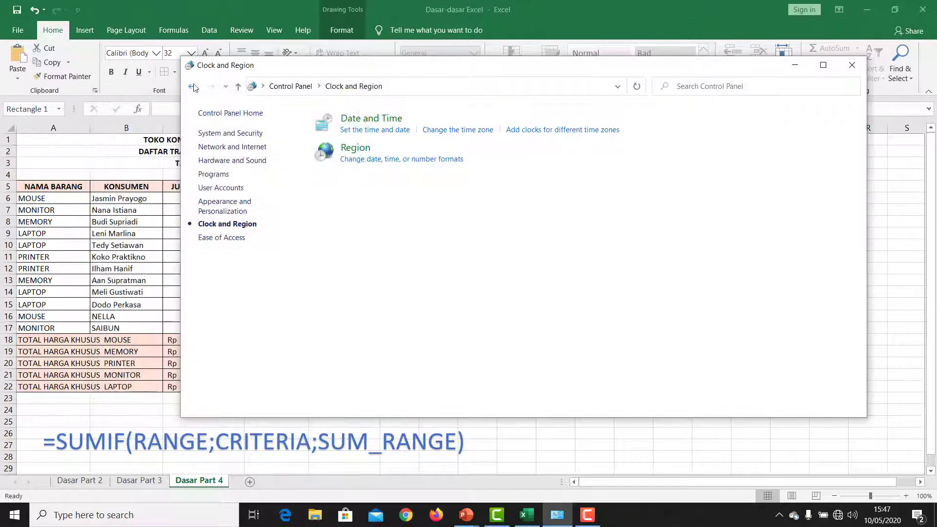
click(192, 86)
click(711, 118)
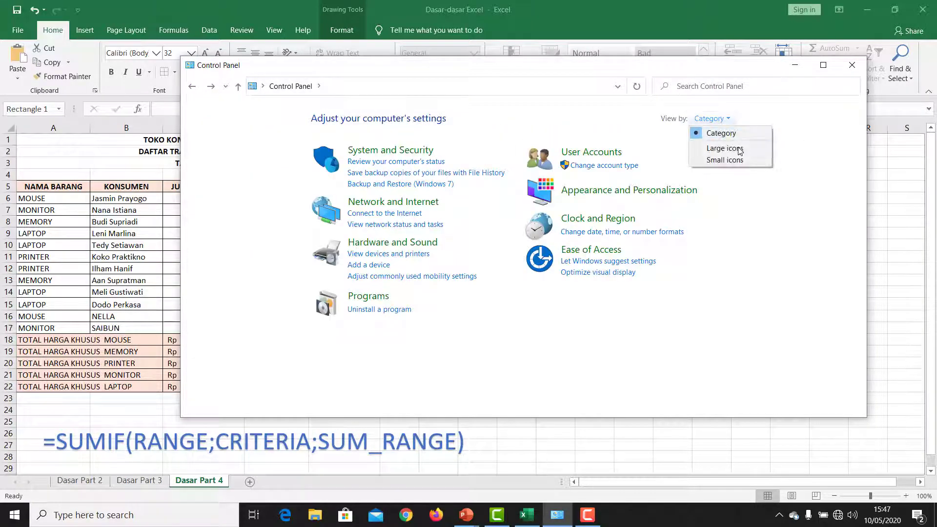
click(724, 160)
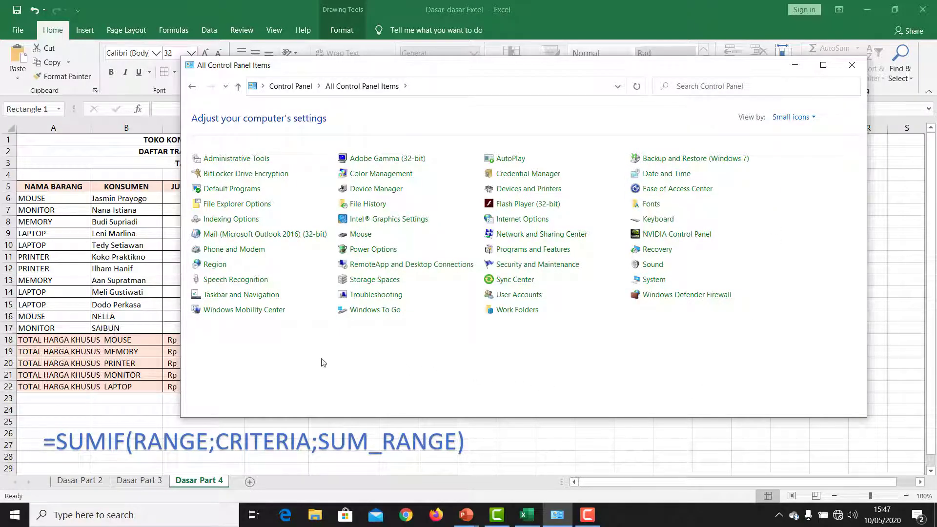
click(215, 266)
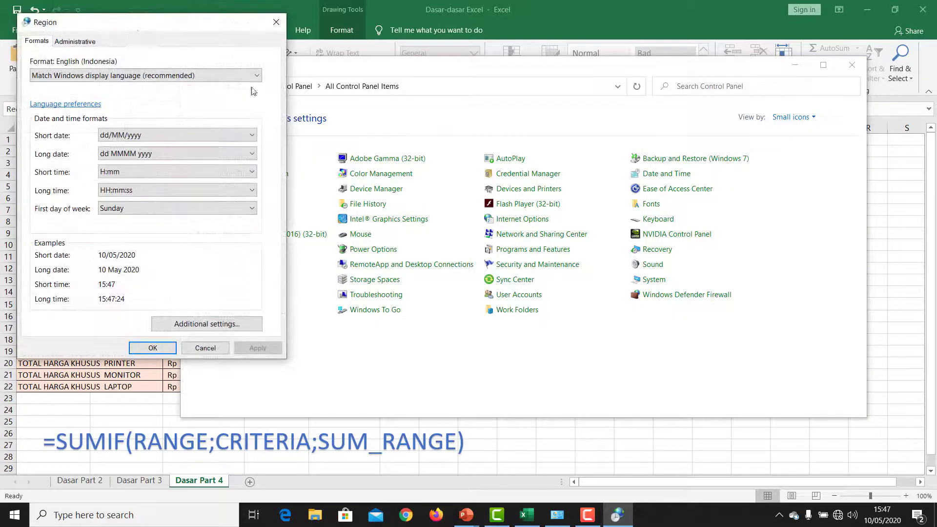
drag(138, 31, 467, 81)
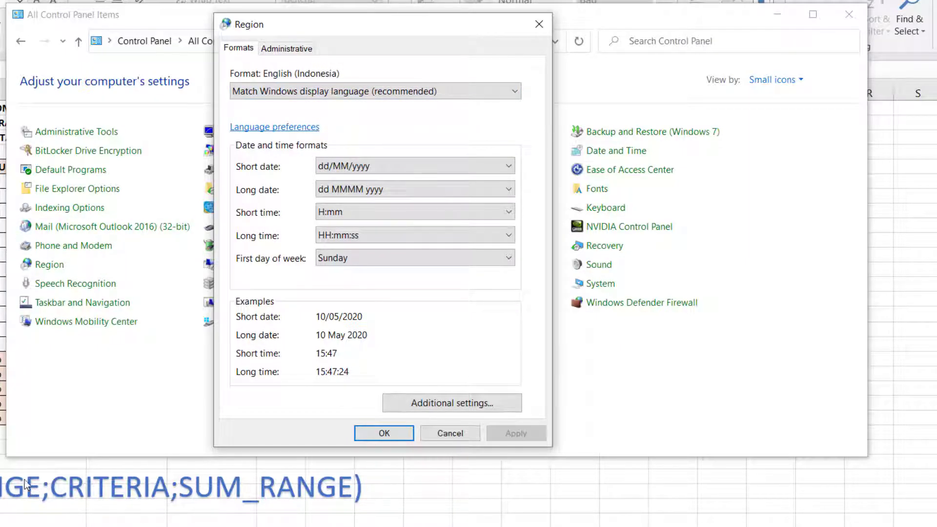
click(355, 91)
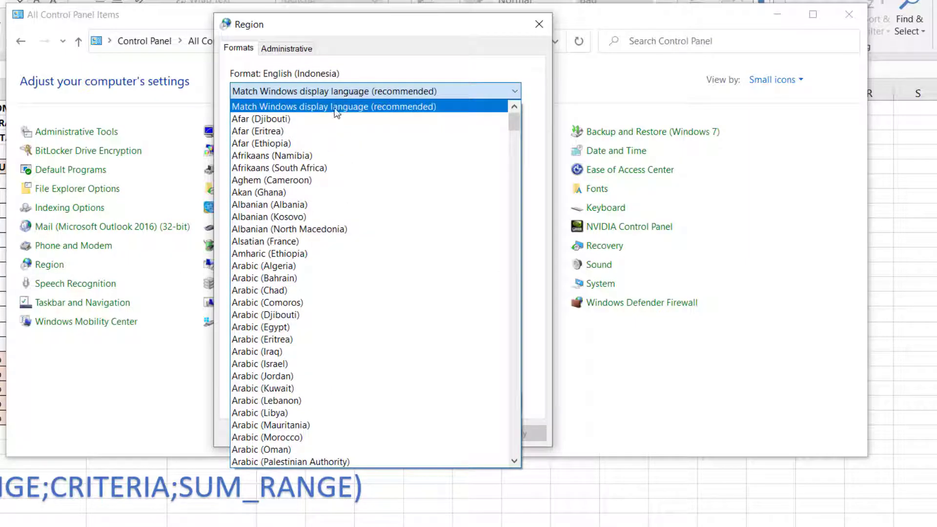
key(i)
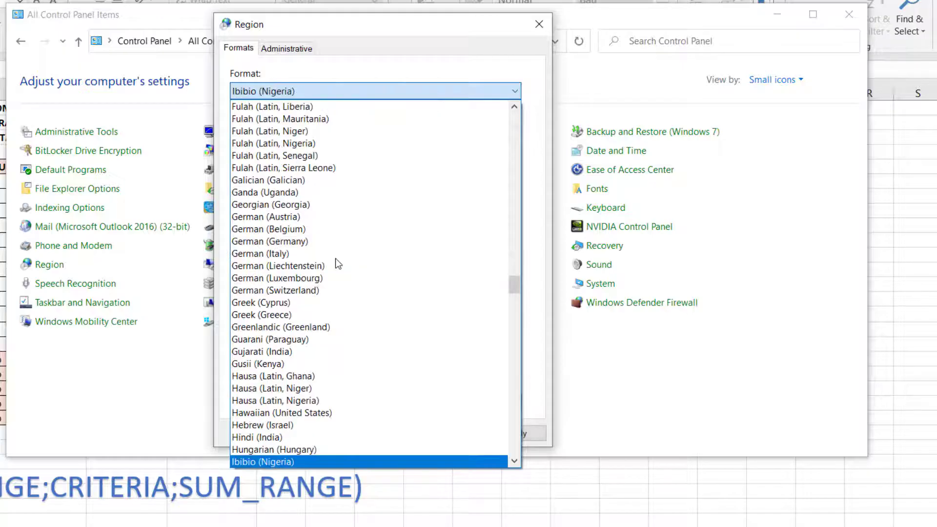
click(362, 63)
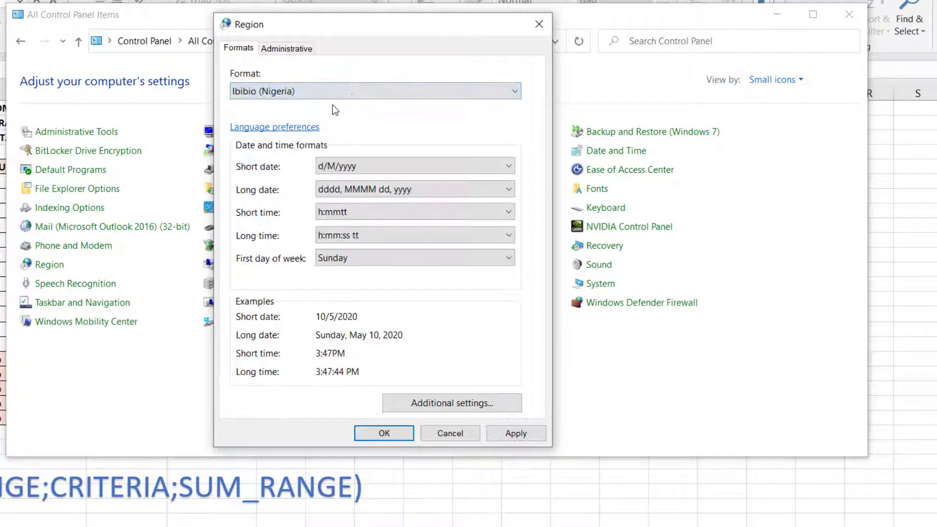
click(461, 437)
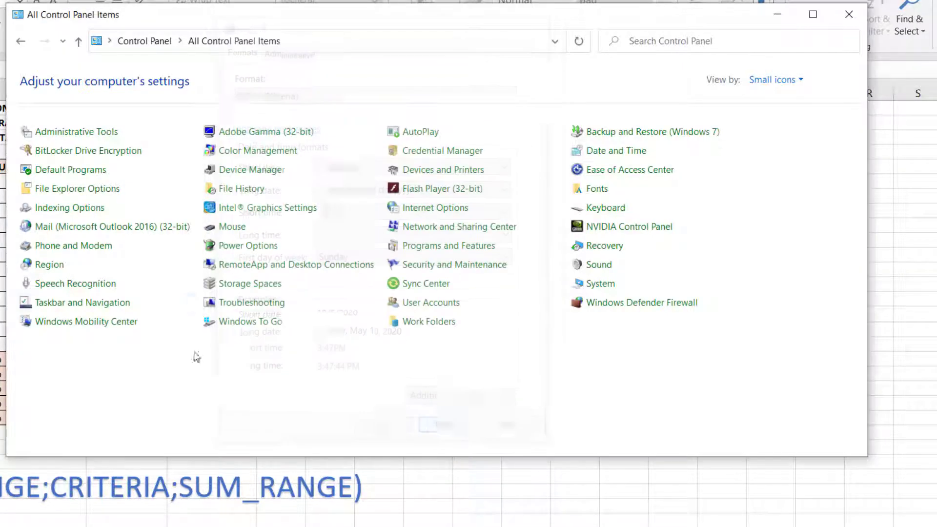
click(64, 270)
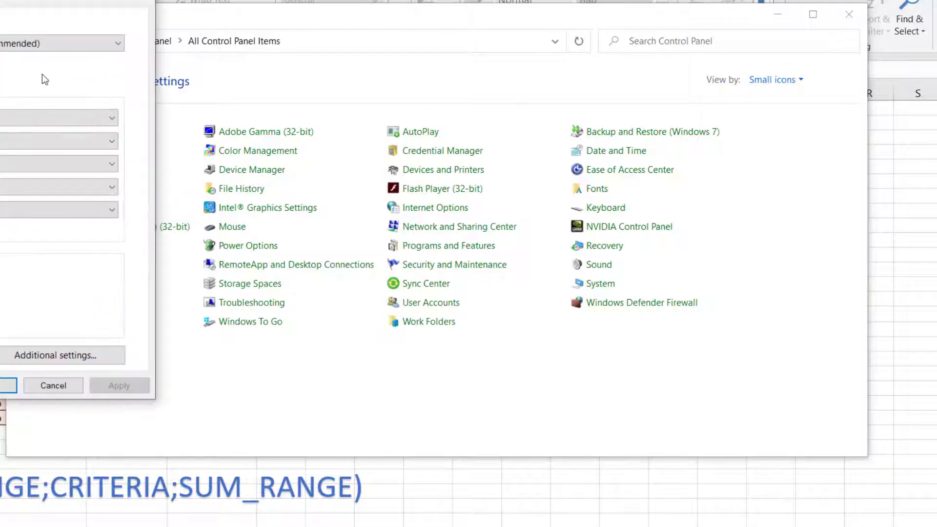
drag(0, 0, 252, 29)
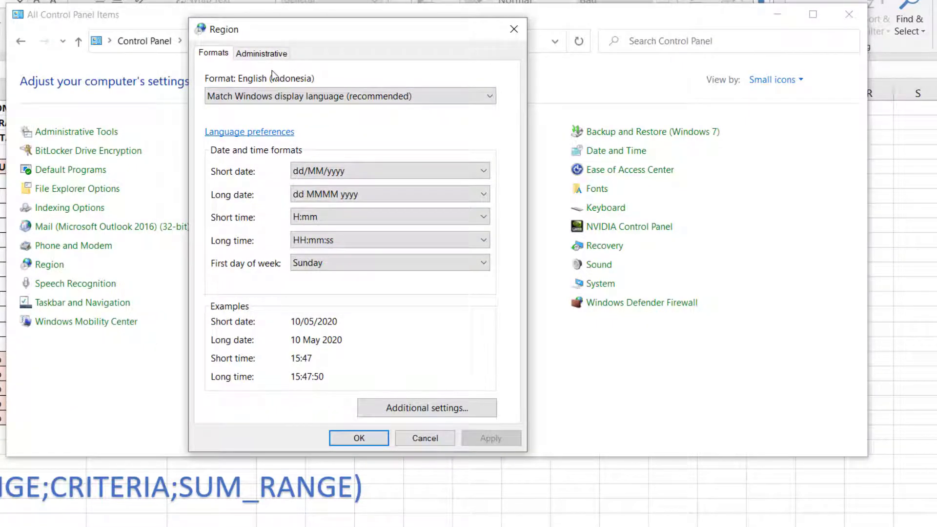
Set the Windows regional format to English (United States) and apply it.
click(345, 98)
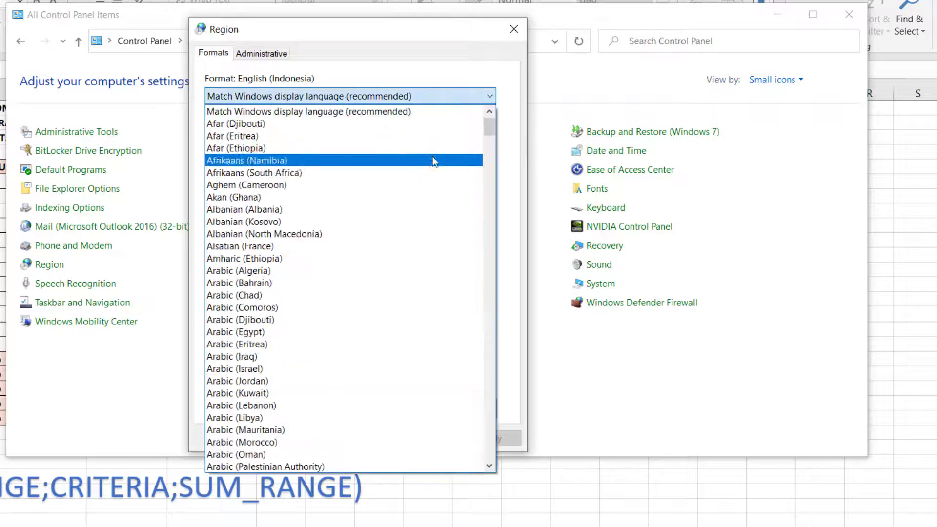
drag(489, 128, 507, 227)
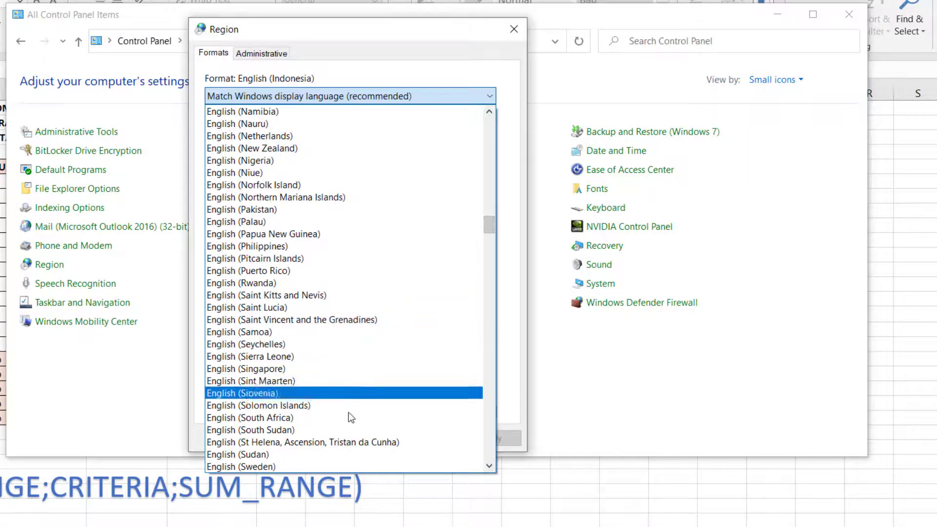
scroll(328, 366, up, 2)
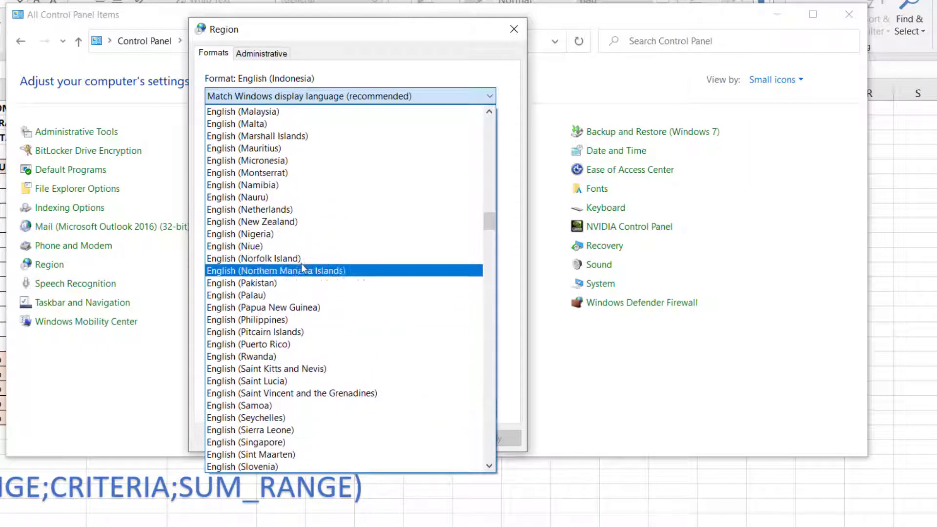
scroll(302, 234, down, 6)
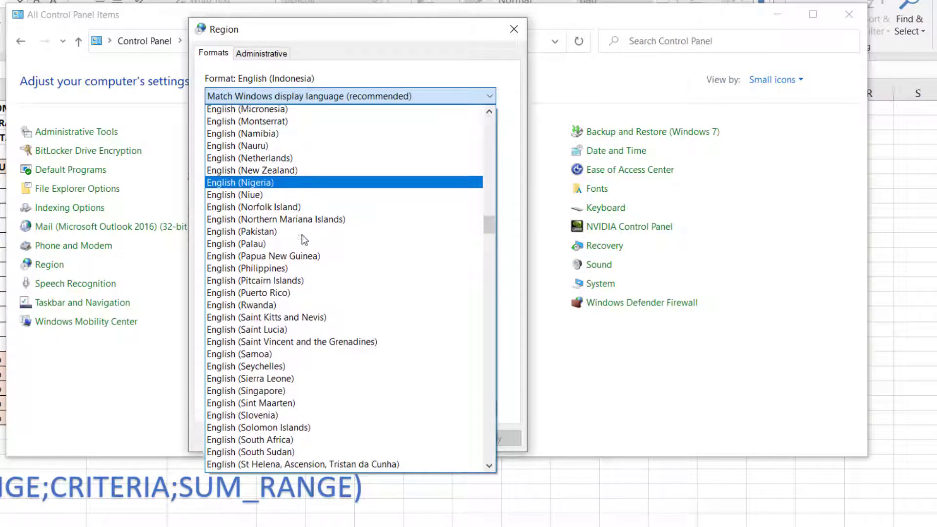
scroll(321, 319, down, 2)
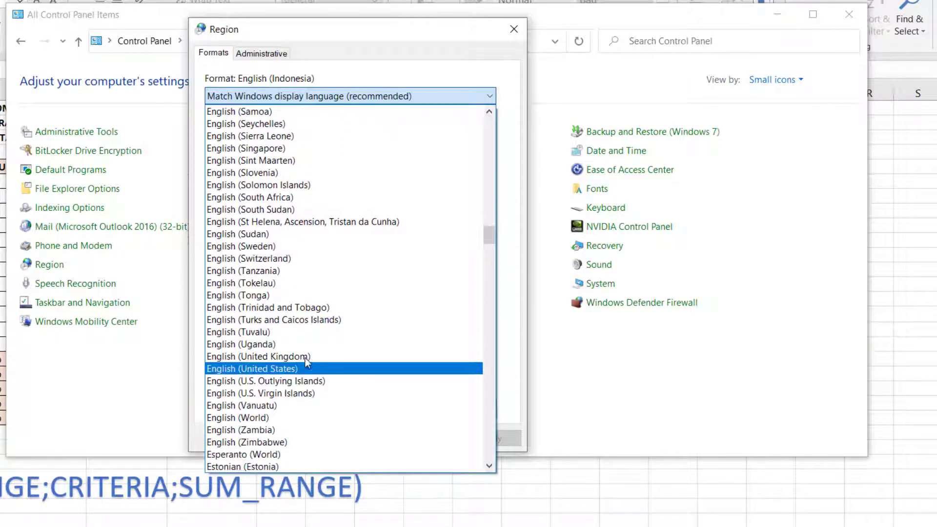
click(278, 369)
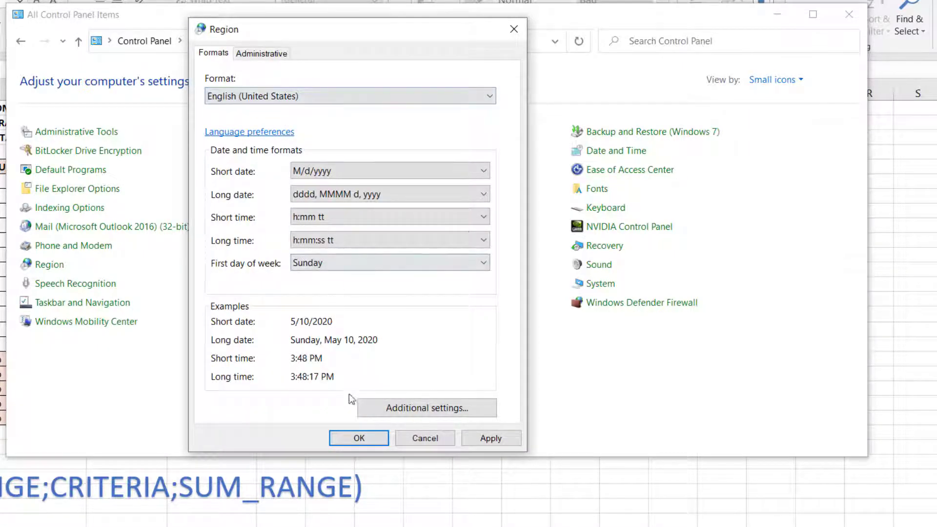
click(502, 439)
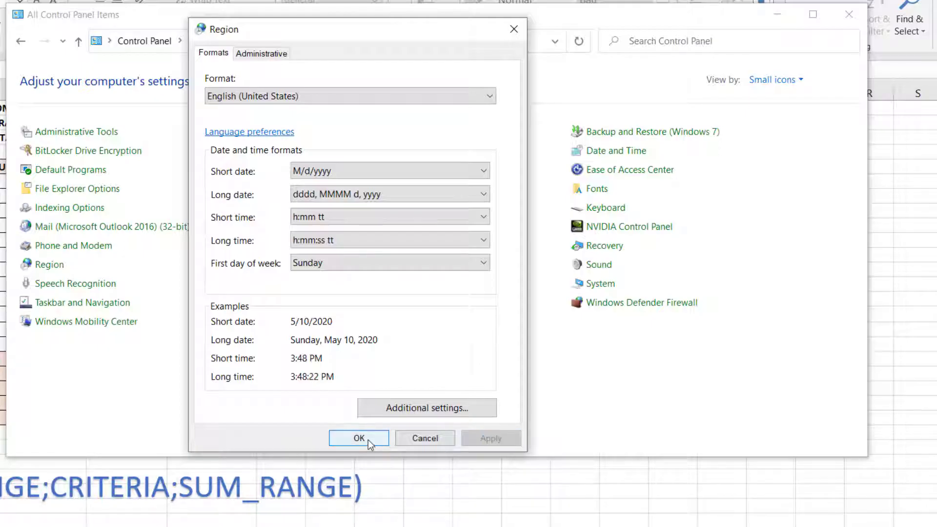
click(368, 440)
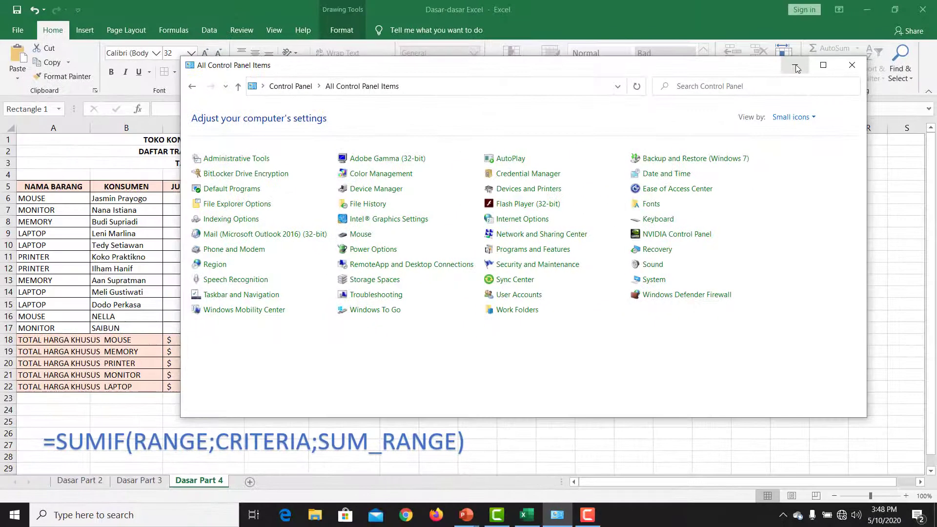
Minimize the Control Panel and examine the currency symbols of the HARGA SATUAN amounts in the worksheet.
click(795, 66)
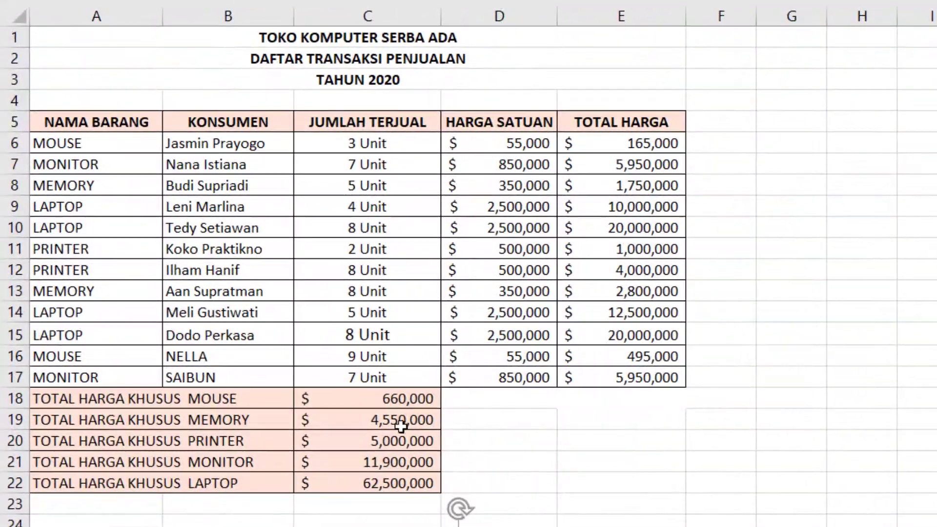
click(502, 147)
click(518, 225)
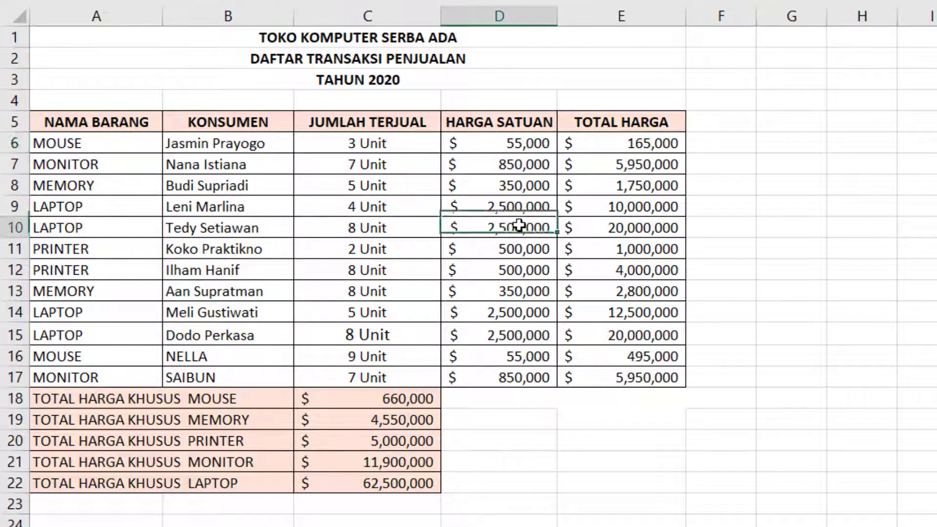
click(494, 148)
click(507, 187)
click(504, 142)
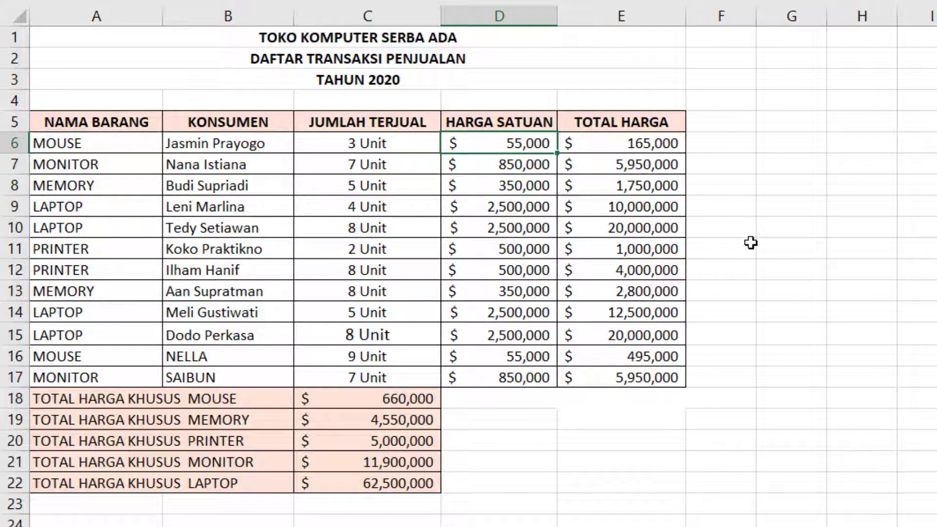
scroll(750, 242, up, 5)
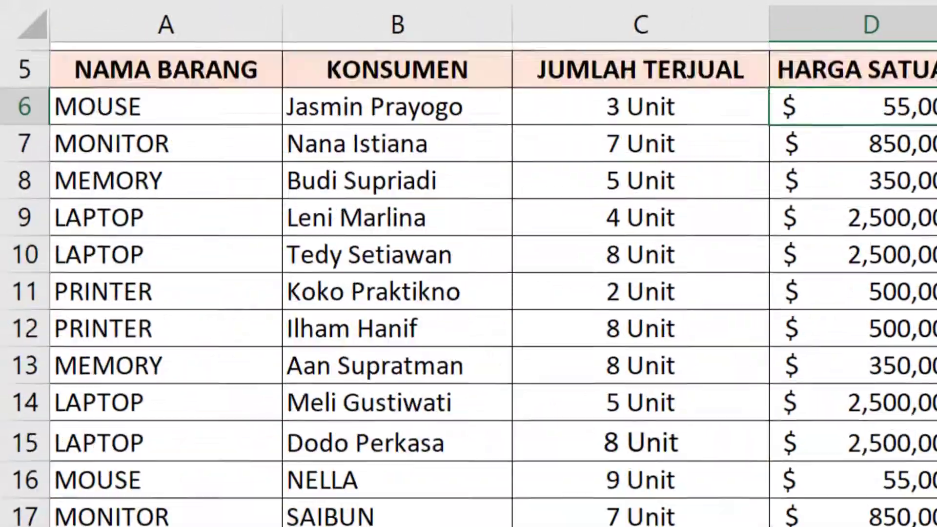
scroll(857, 244, up, 2)
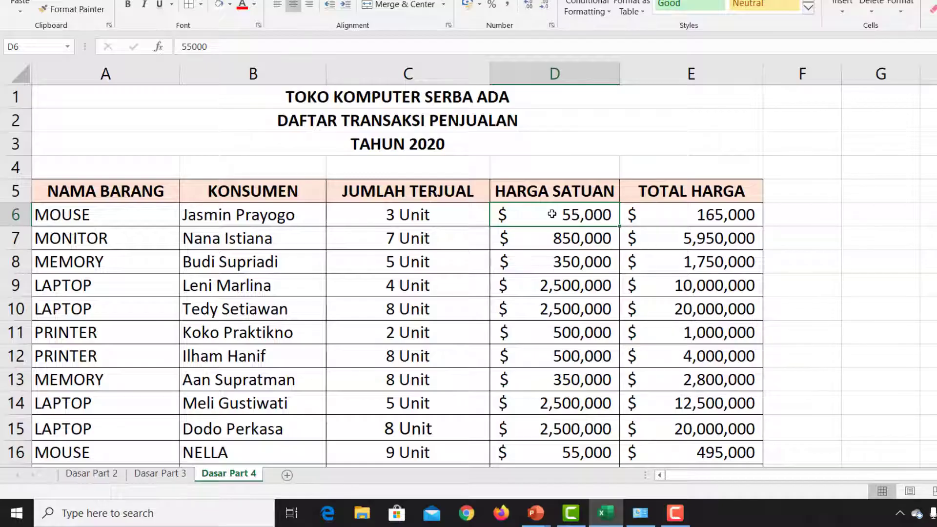
Format the HARGA SATUAN and TOTAL HARGA amounts in D6:E17 as Accounting with the symbol Rp English (Indonesia).
scroll(531, 213, down, 1)
drag(526, 146, 682, 398)
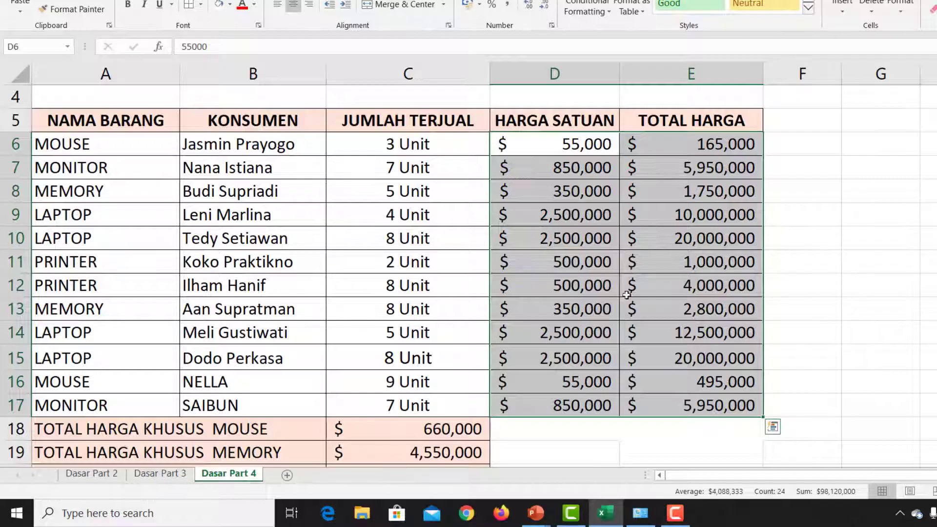
right_click(572, 195)
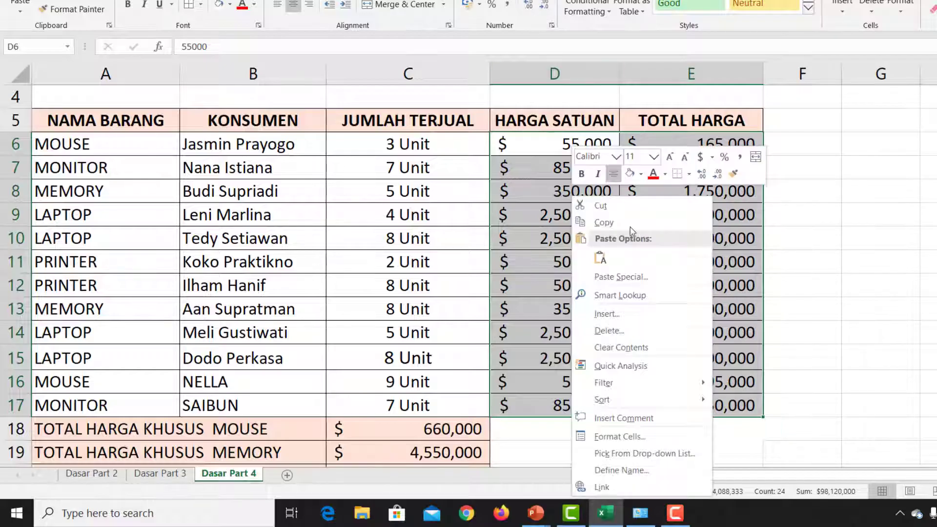
click(646, 438)
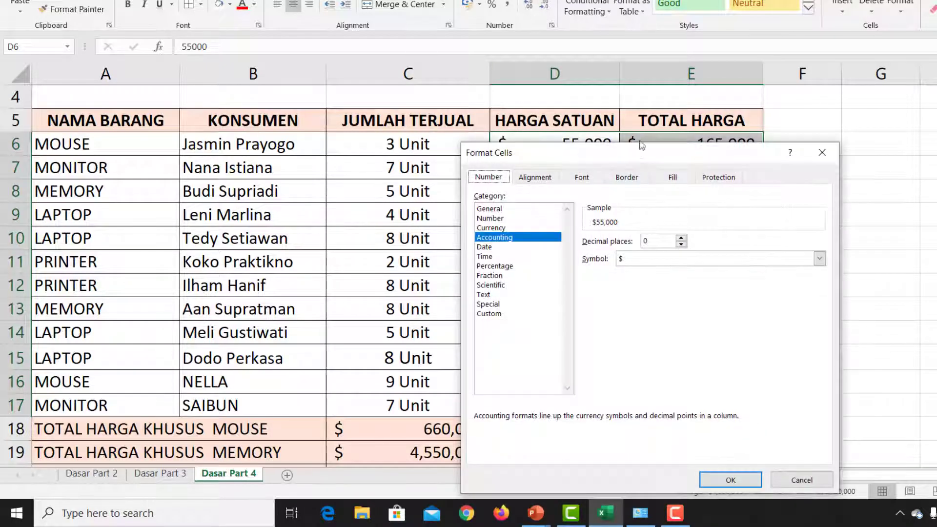
drag(608, 157, 219, 73)
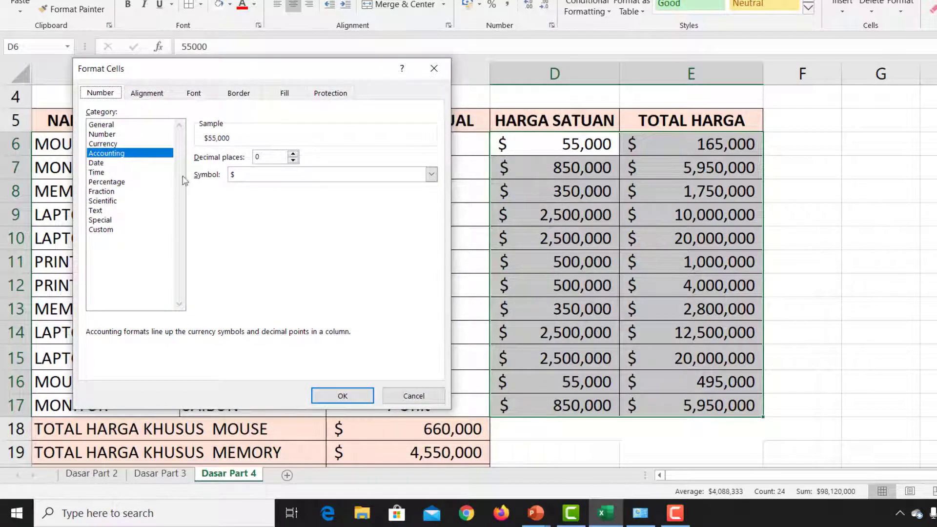
click(260, 179)
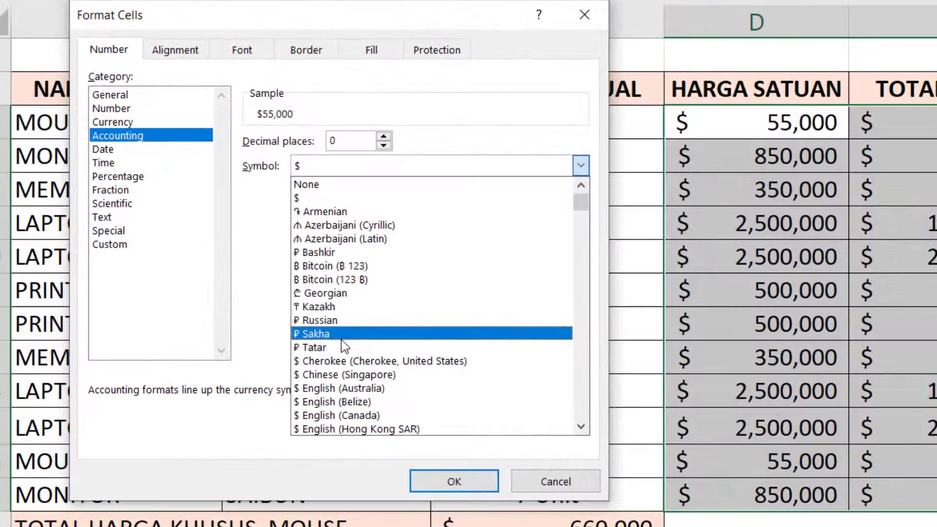
scroll(263, 297, down, 1)
scroll(260, 207, up, 1)
click(335, 163)
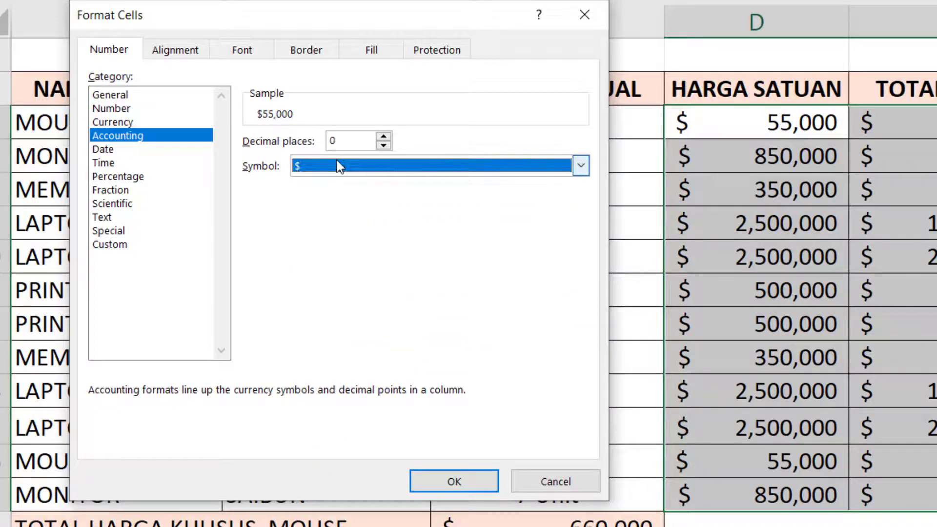
key(r)
click(338, 168)
scroll(342, 366, down, 4)
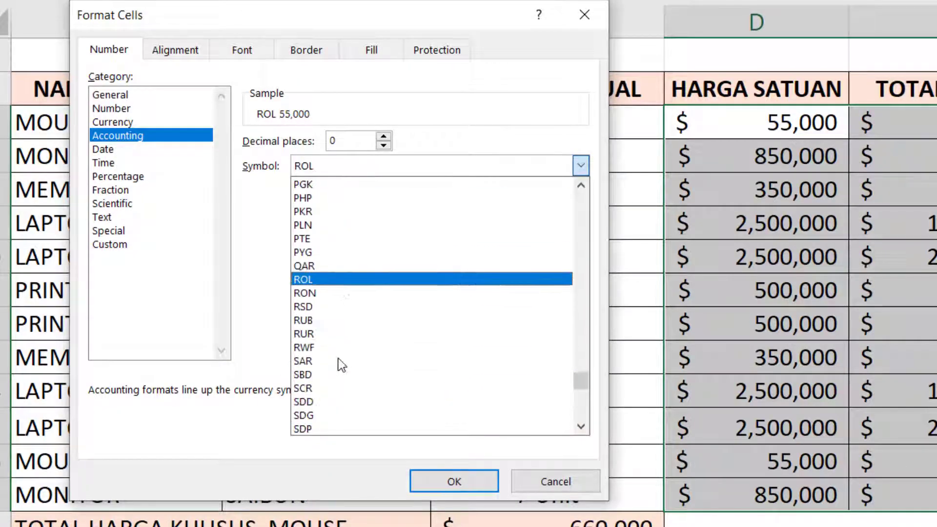
drag(580, 388, 587, 296)
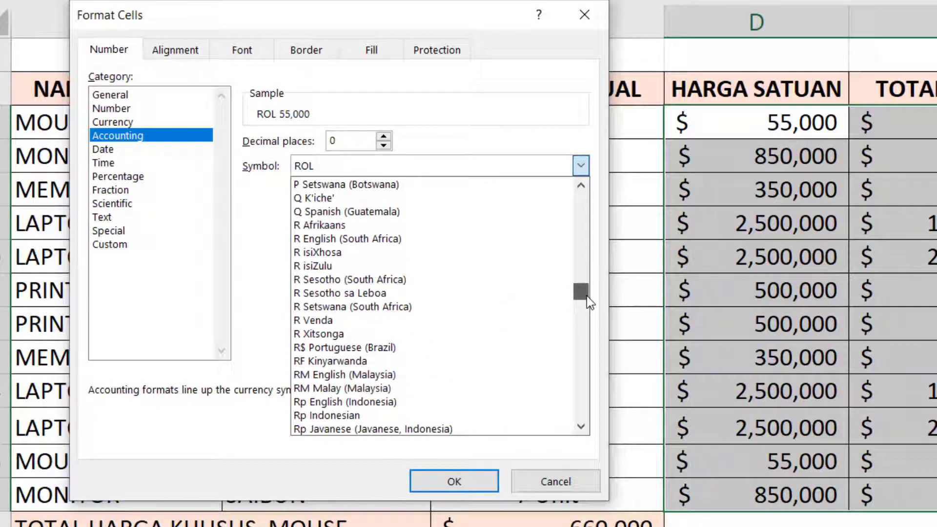
click(415, 401)
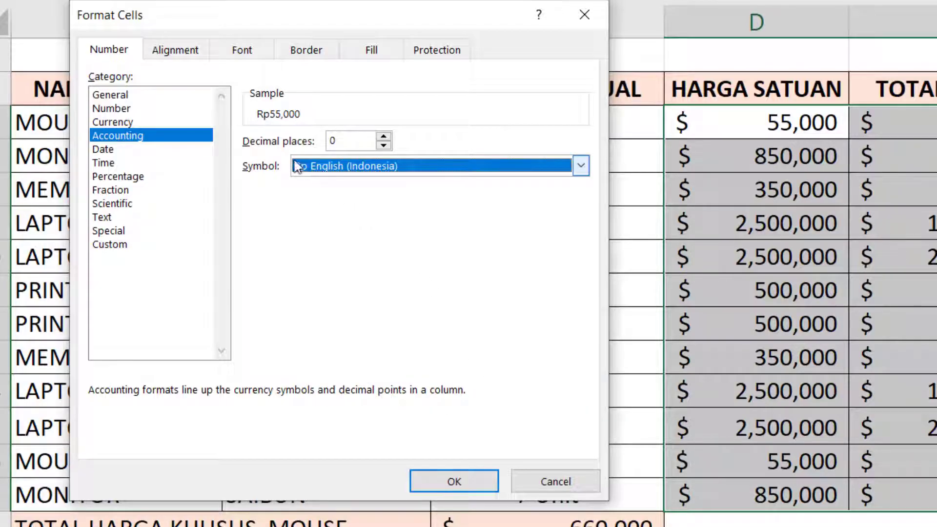
click(452, 482)
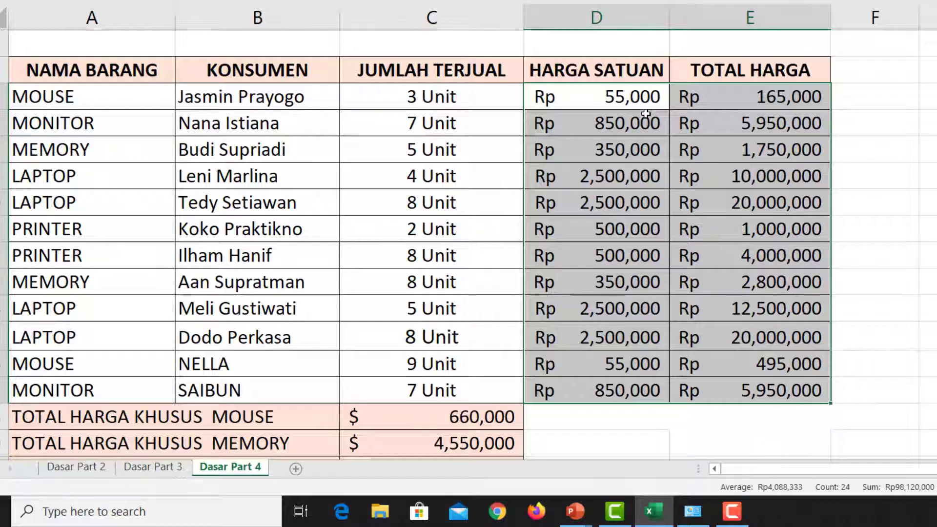
scroll(645, 114, down, 4)
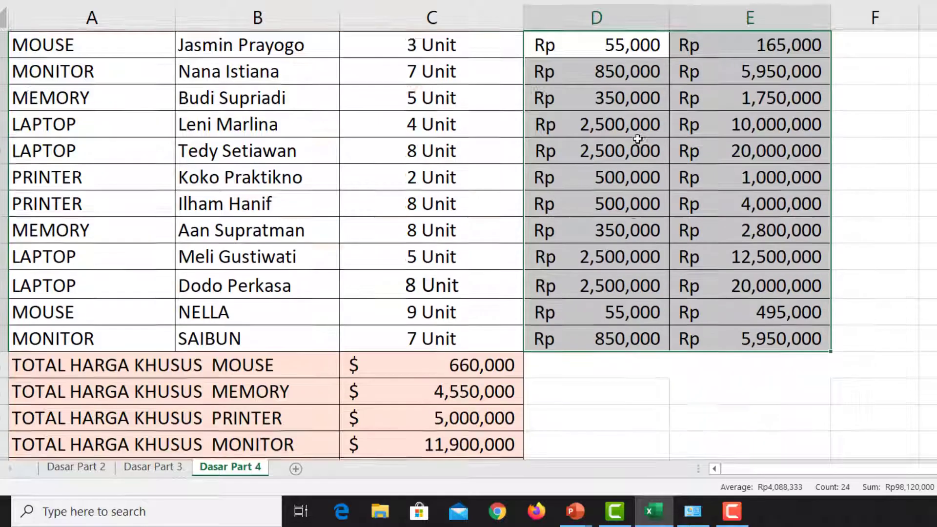
Format the TOTAL HARGA KHUSUS amounts in C18:C22 as Accounting with the symbol Rp Indonesian.
drag(486, 98, 471, 199)
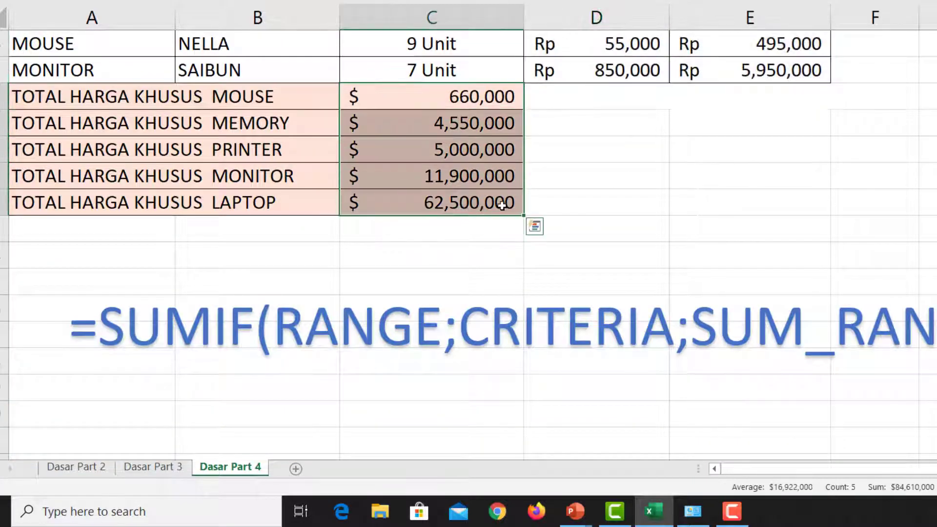
right_click(472, 150)
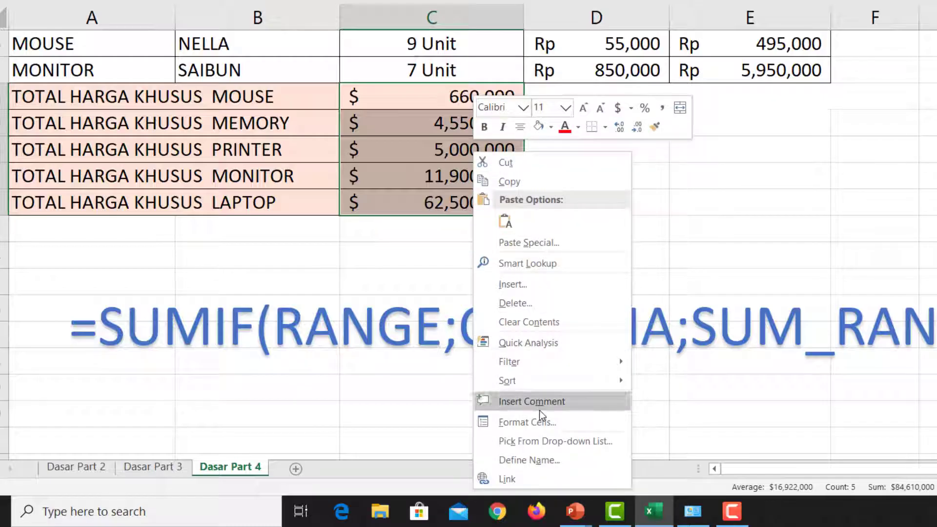
click(541, 422)
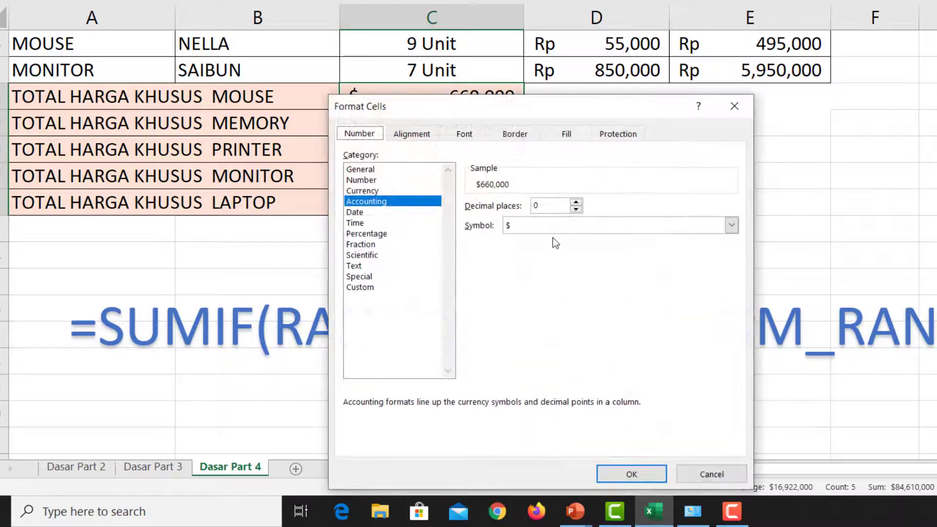
click(556, 225)
scroll(602, 300, down, 10)
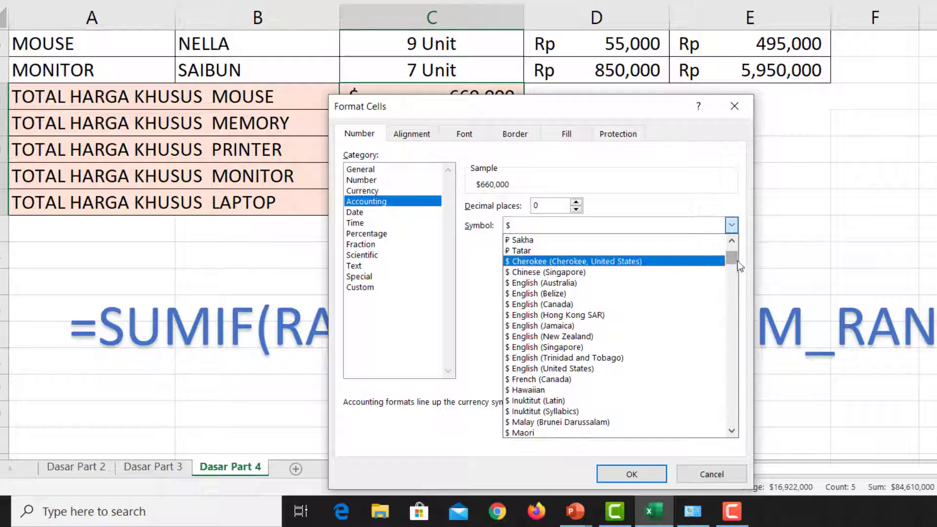
drag(738, 266, 739, 329)
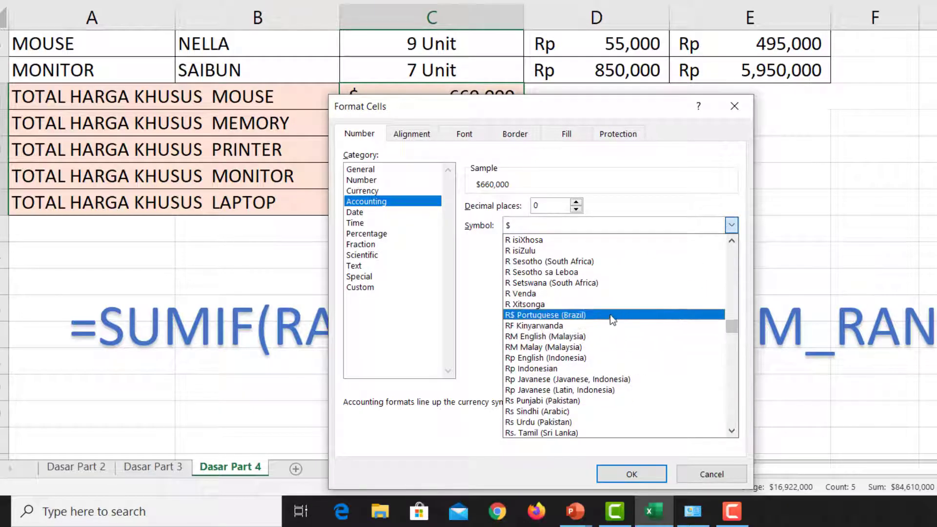
click(608, 369)
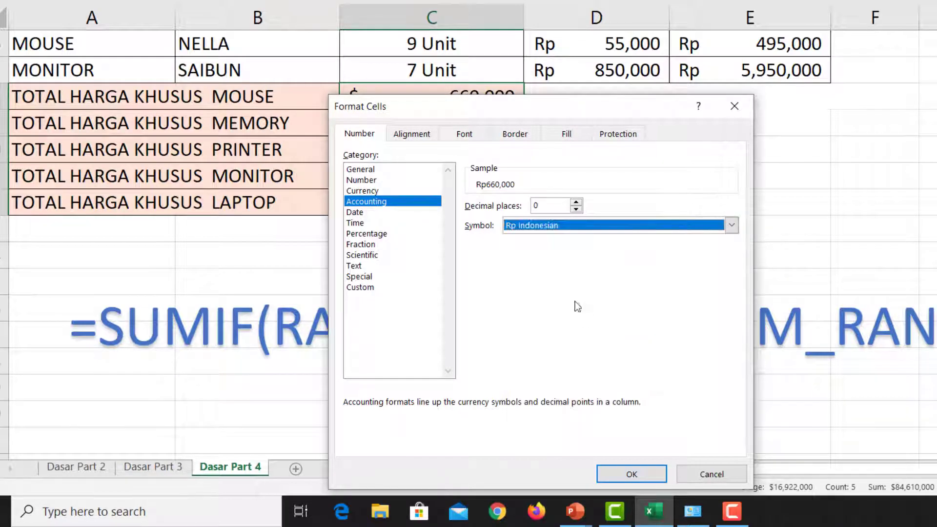
drag(595, 107, 787, 2)
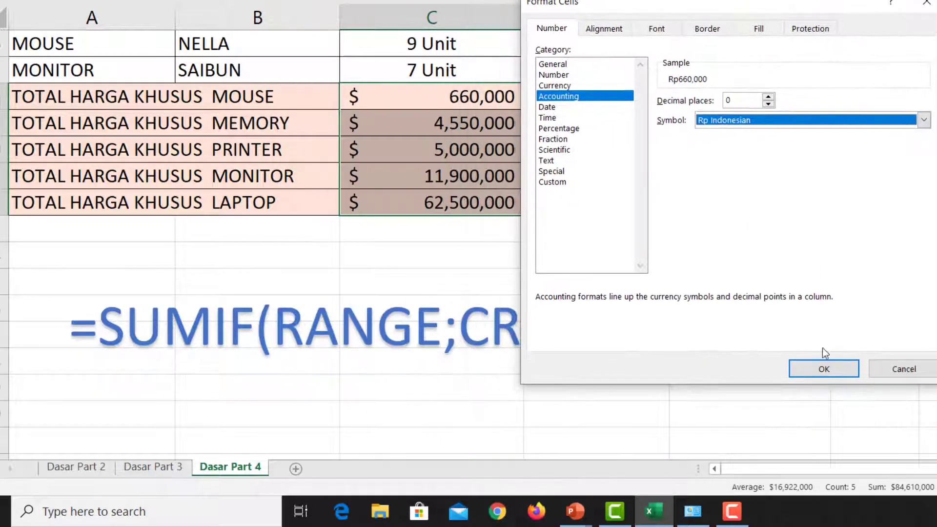
click(823, 369)
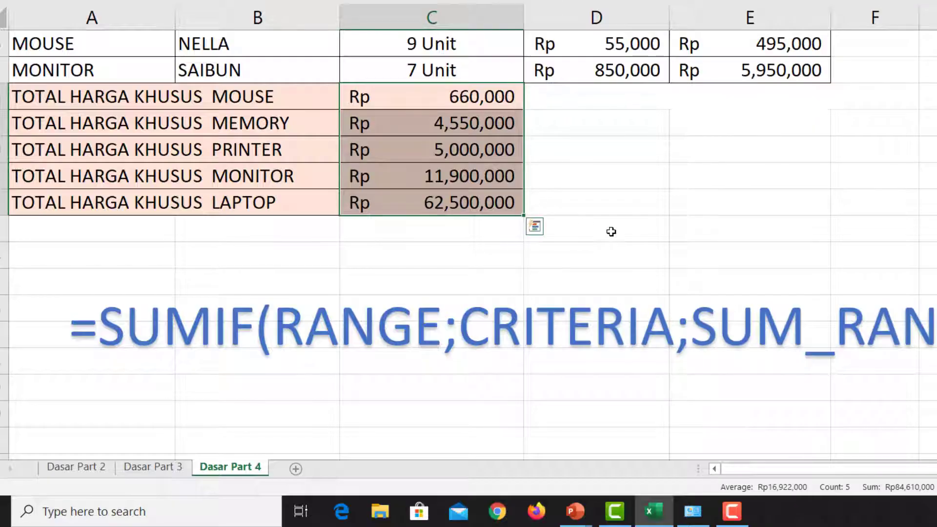
Review the currency symbols throughout the sales table and examine the argument separators in the SUMIF formula of C18.
scroll(610, 230, up, 3)
scroll(609, 231, down, 3)
scroll(602, 224, up, 3)
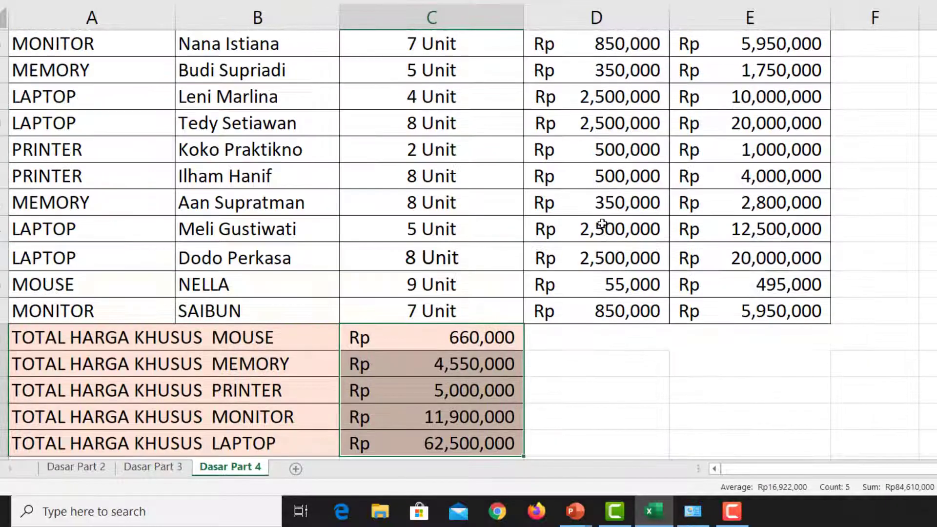
scroll(600, 224, down, 2)
scroll(599, 217, up, 3)
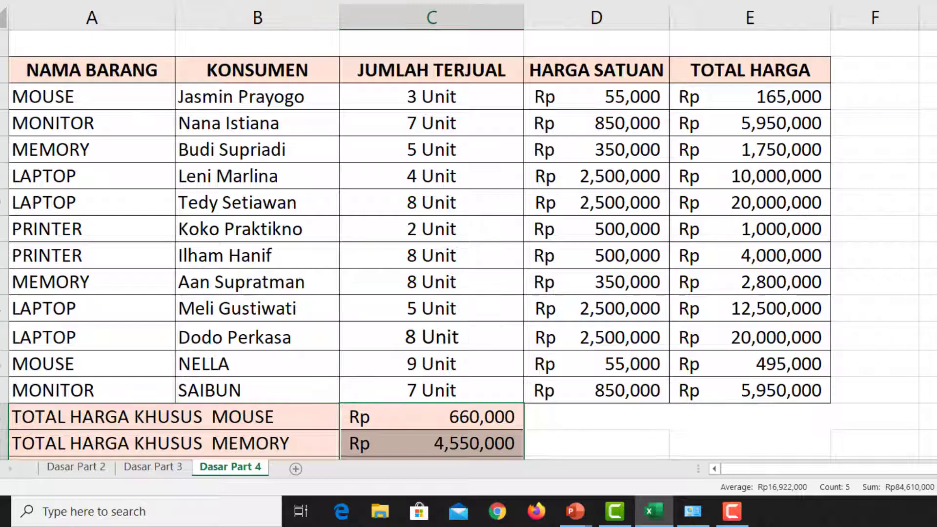
scroll(600, 210, down, 1)
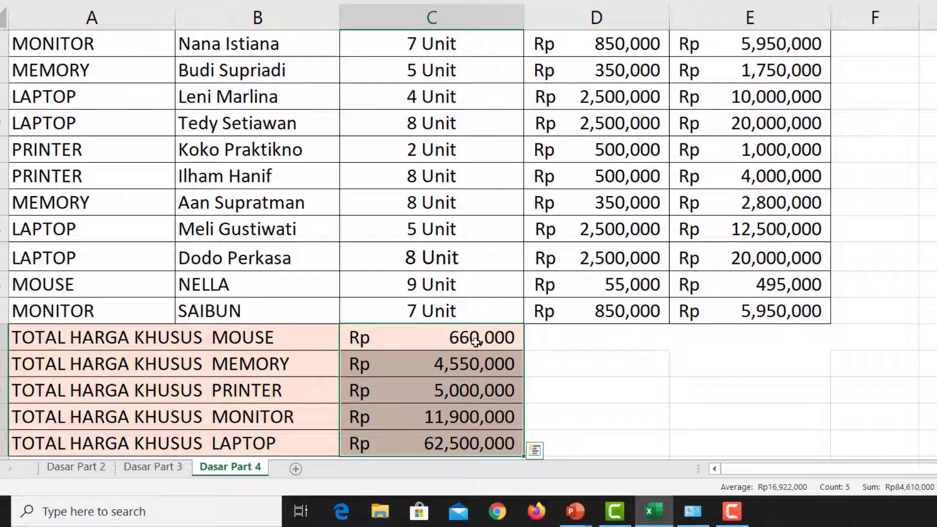
scroll(610, 352, down, 1)
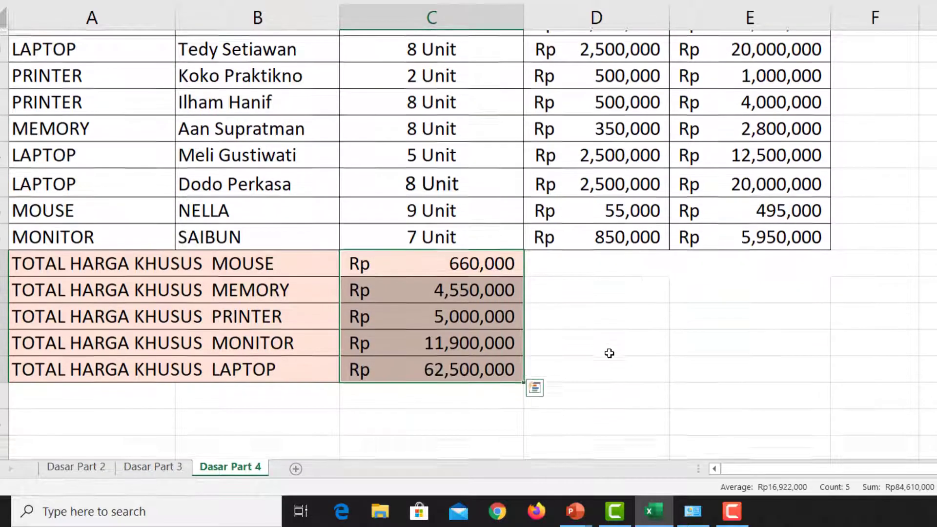
double_click(460, 259)
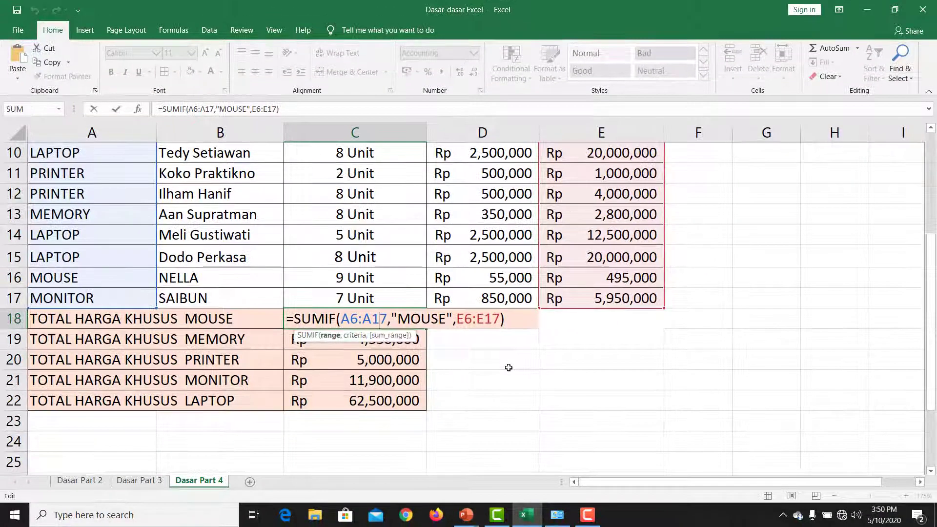
key(ctrl+Return)
Examine the thousands separators of the first HARGA SATUAN and TOTAL HARGA amounts in D6:E7.
scroll(501, 359, up, 2)
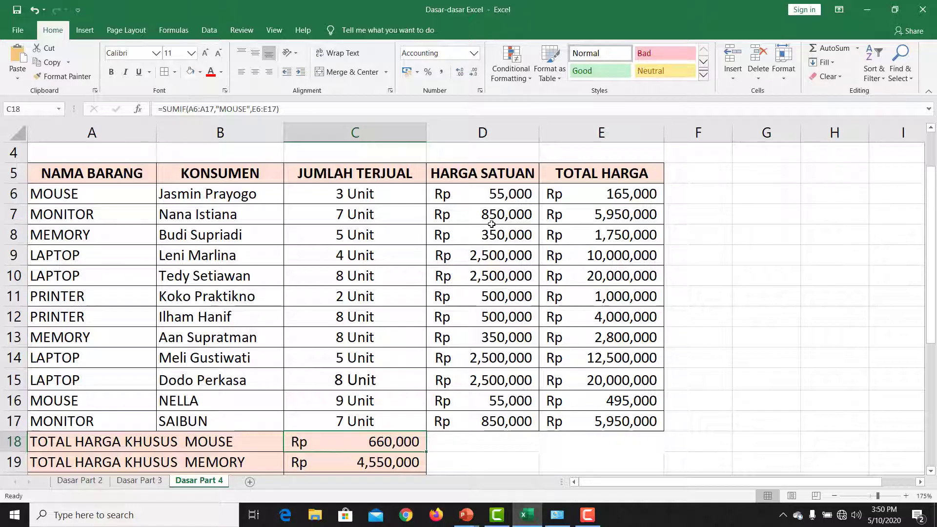
scroll(491, 224, down, 1)
scroll(486, 205, up, 1)
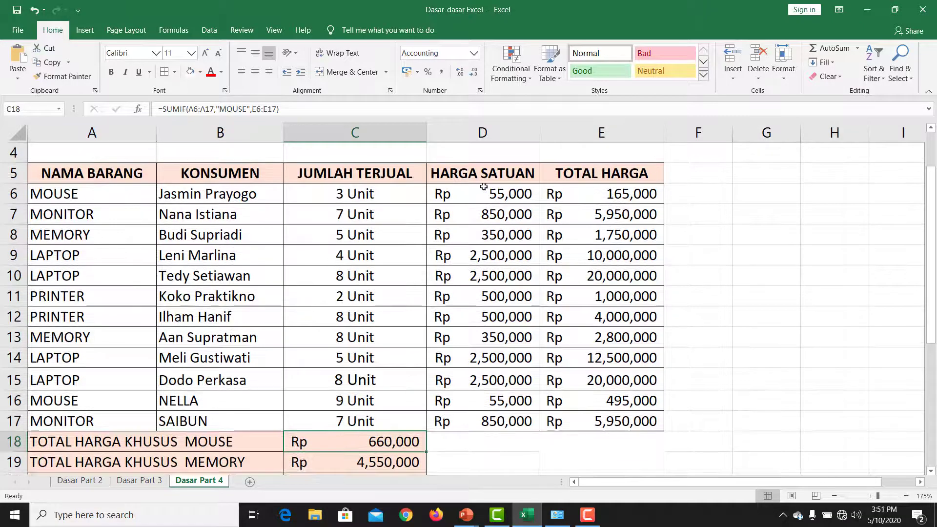
click(492, 197)
key(Tab)
key(Return)
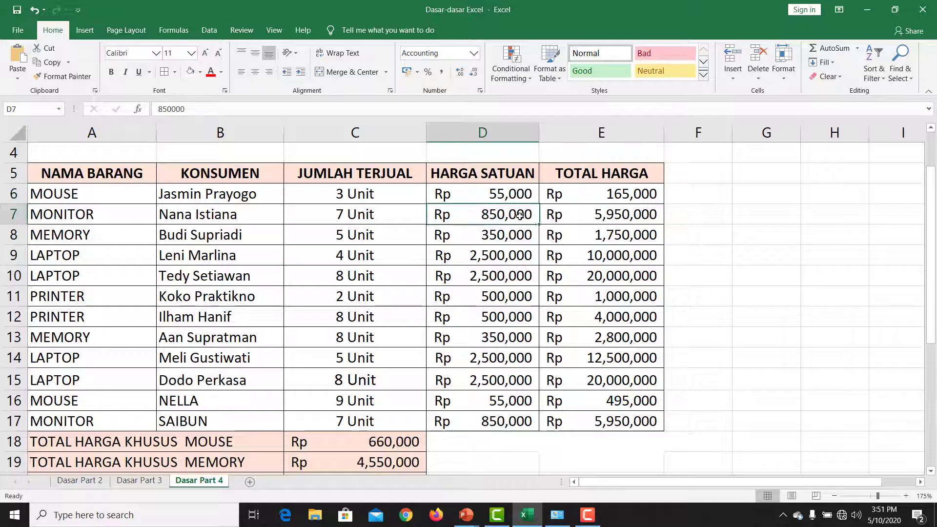
click(583, 194)
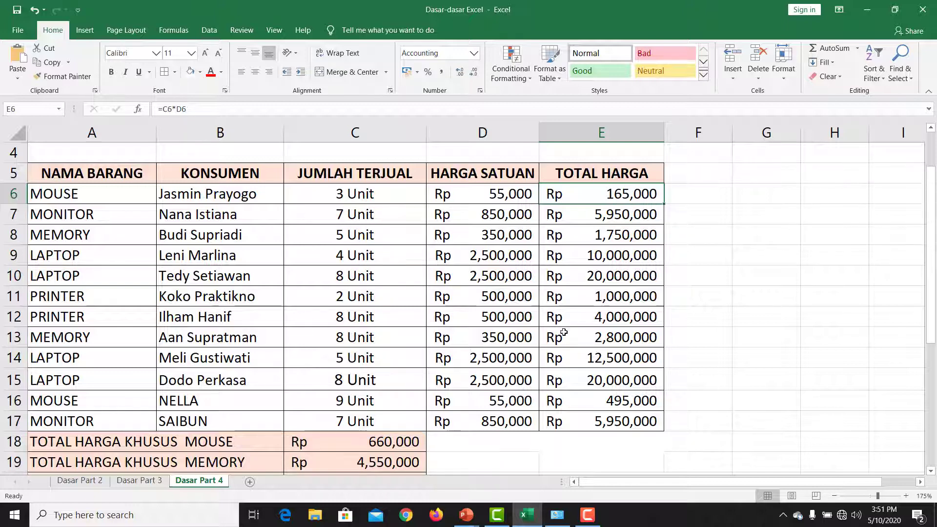
Switch to the Control Panel, set the Region format to Indonesian (Indonesia), apply it and close the Control Panel.
click(557, 522)
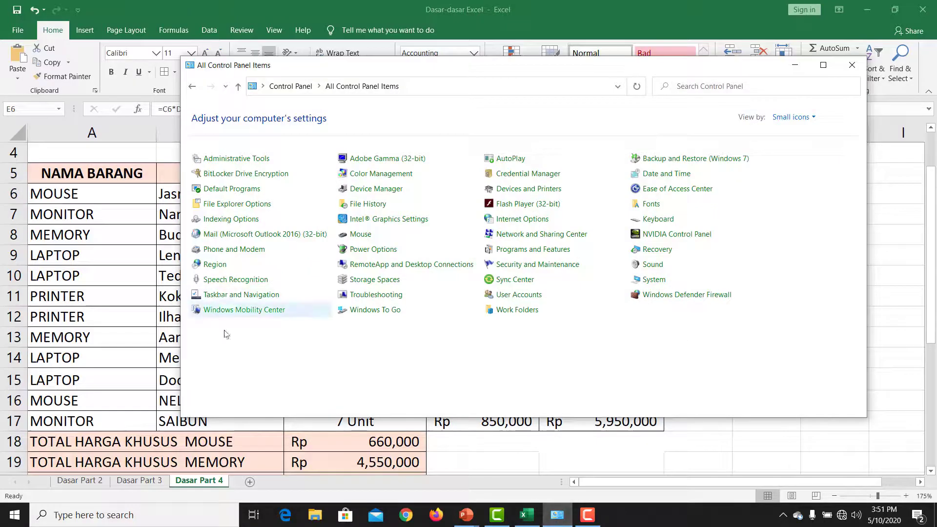
click(215, 264)
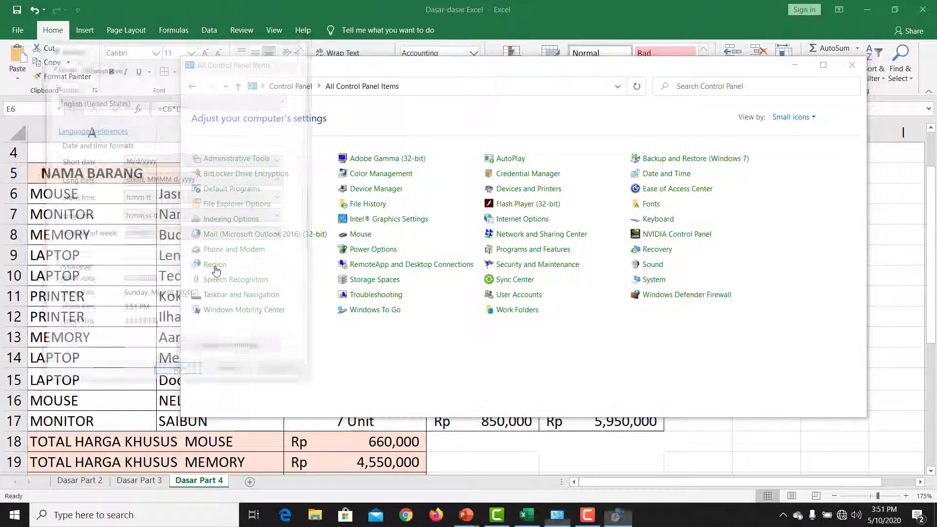
drag(181, 50, 418, 59)
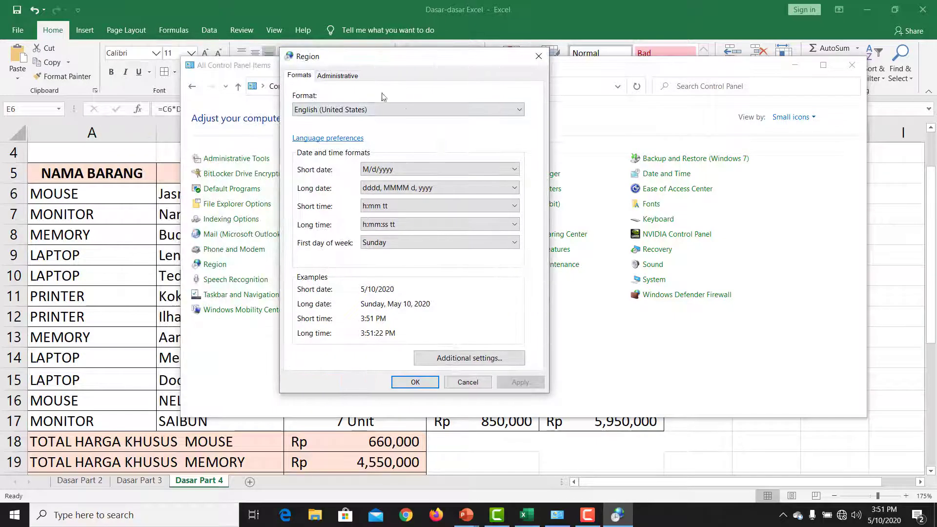
click(374, 110)
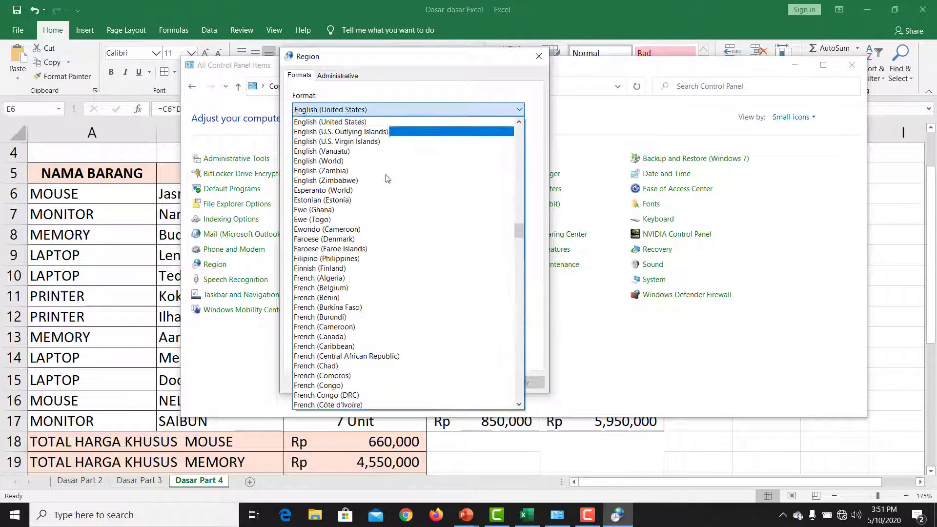
scroll(383, 260, up, 6)
scroll(383, 254, up, 17)
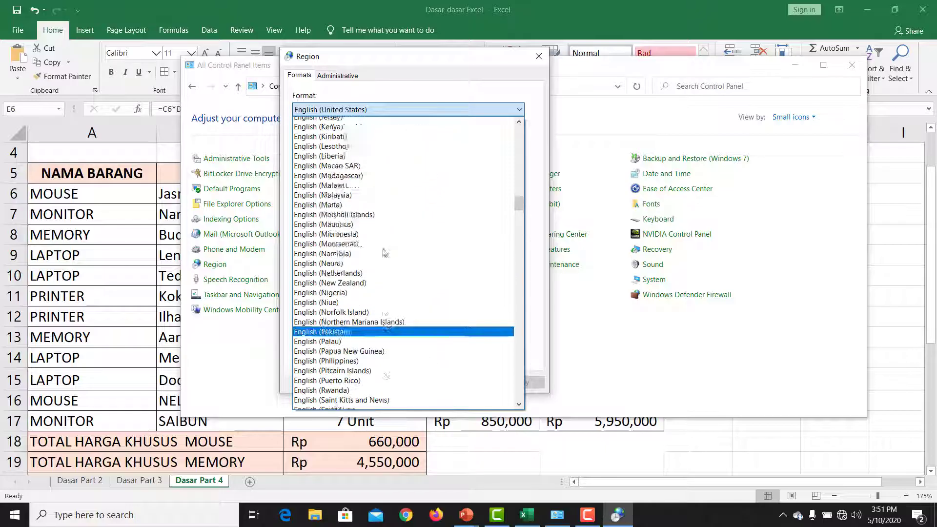
key(i)
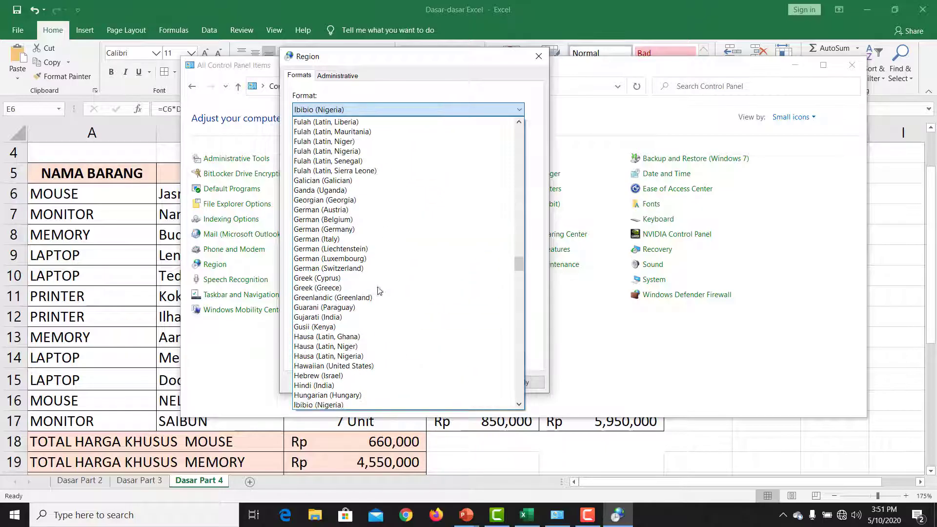
scroll(380, 291, down, 2)
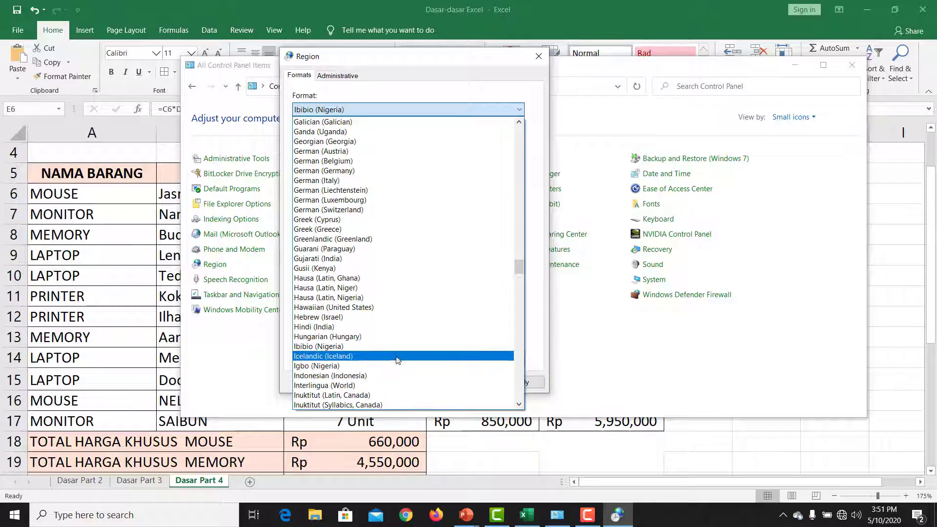
click(405, 375)
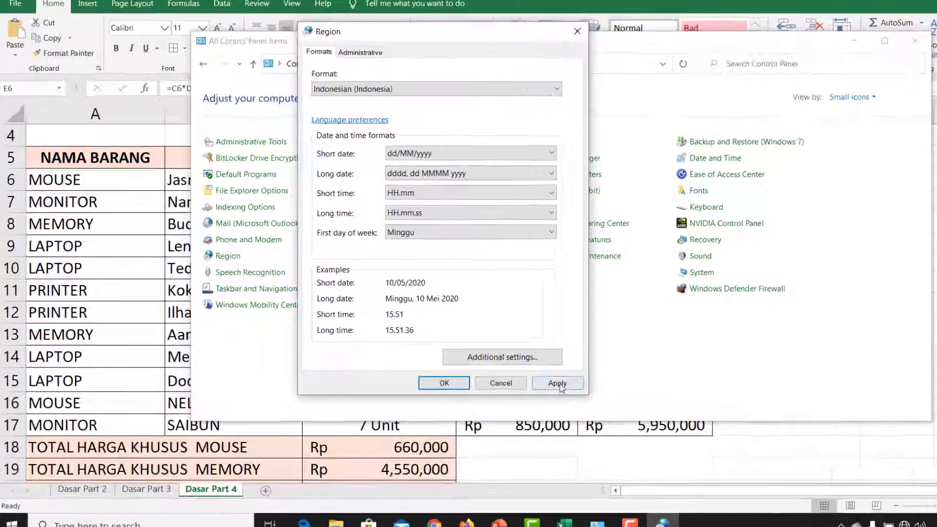
click(557, 383)
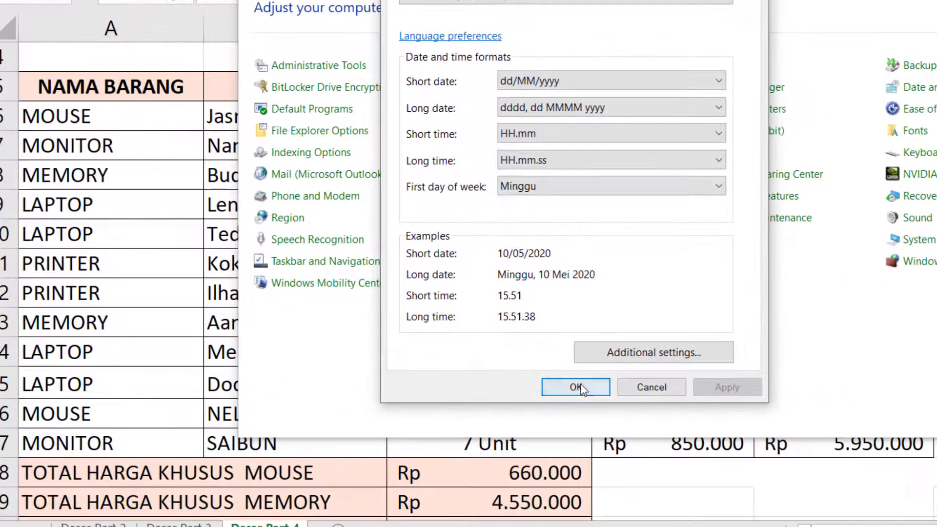
click(444, 383)
click(936, 1)
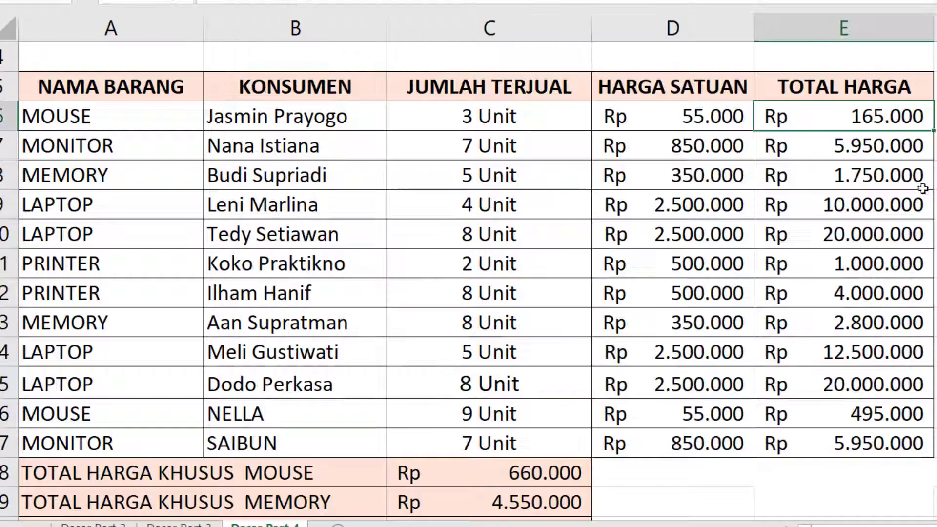
Check the thousands separators of the HARGA SATUAN and TOTAL HARGA amounts in rows 6 and 7 under the Indonesian format.
click(697, 112)
click(840, 112)
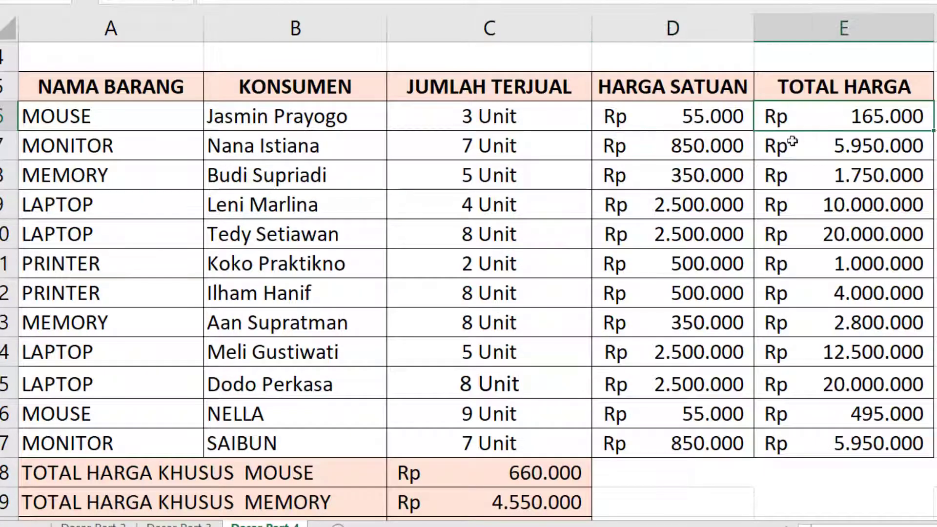
click(700, 147)
click(739, 116)
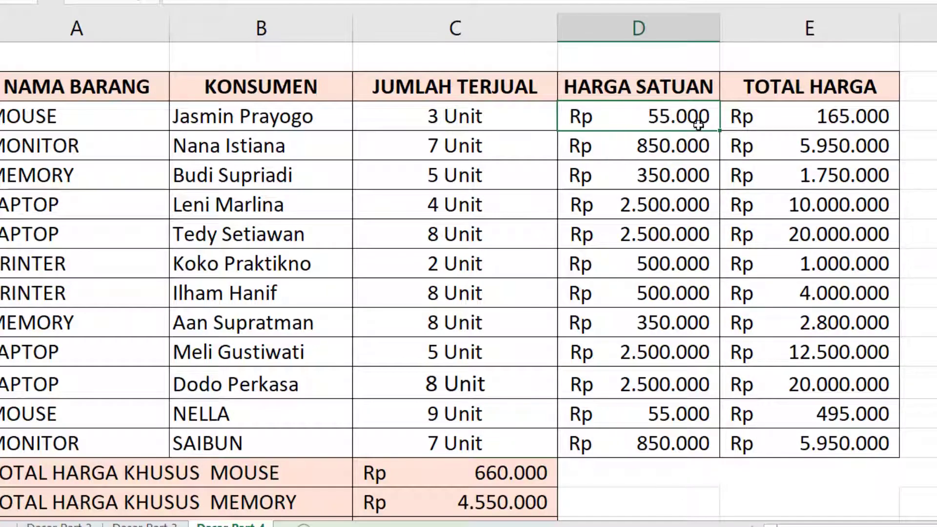
click(829, 130)
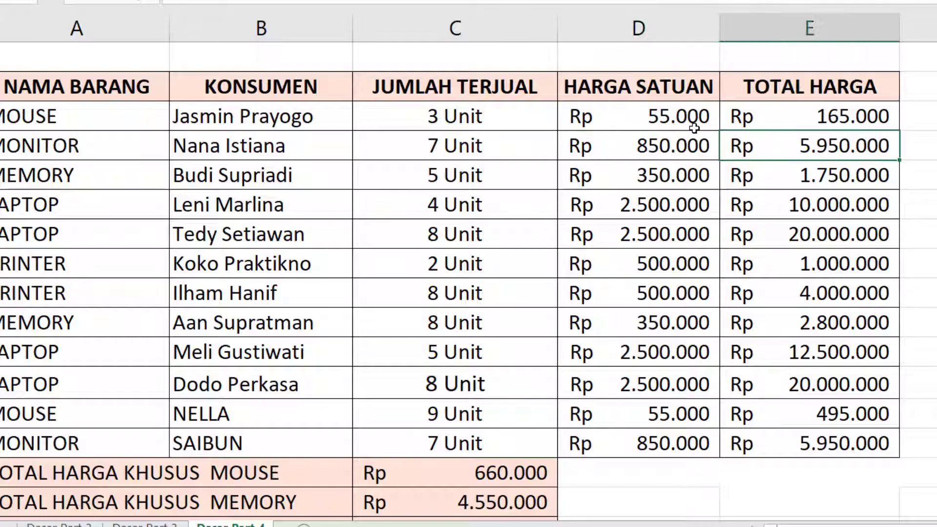
click(705, 144)
Open the SUMIF formula of the MOUSE total in C18 to check its argument separators and close it again.
scroll(727, 352, down, 2)
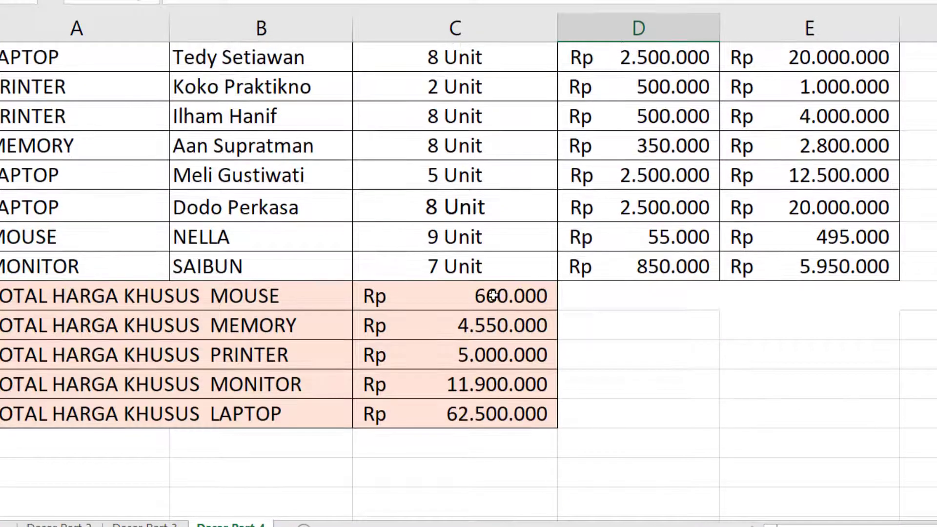
double_click(492, 295)
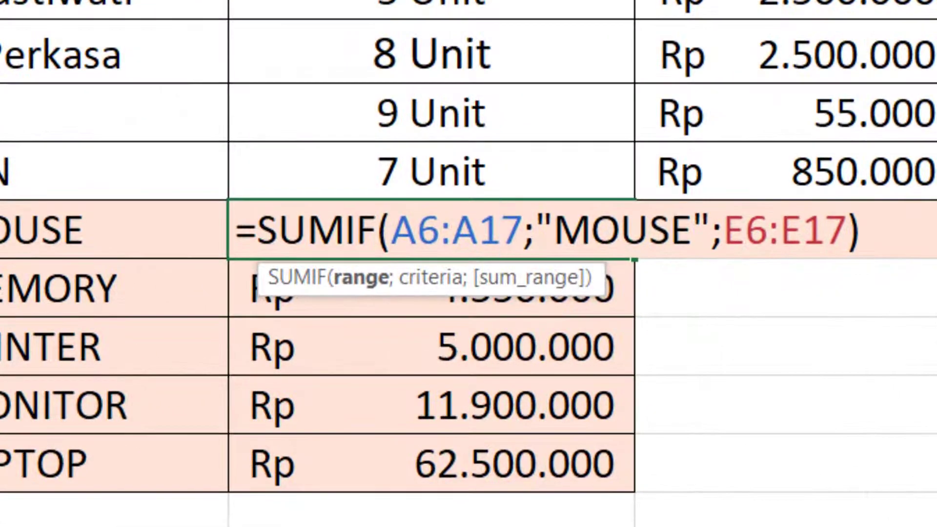
key(Return)
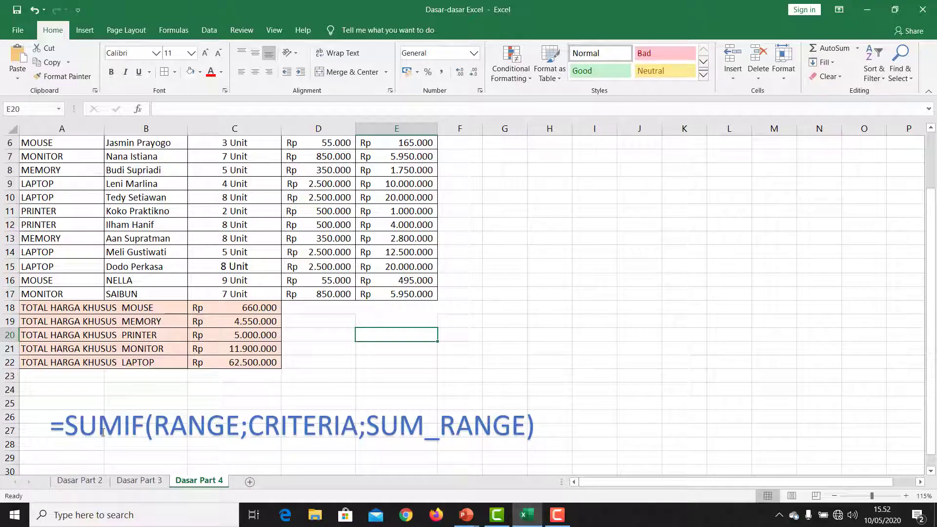
Highlight SUMIF in the =SUMIF(RANGE;CRITERIA;SUM_RANGE) text box, deselect it and review the whole sales table.
click(67, 424)
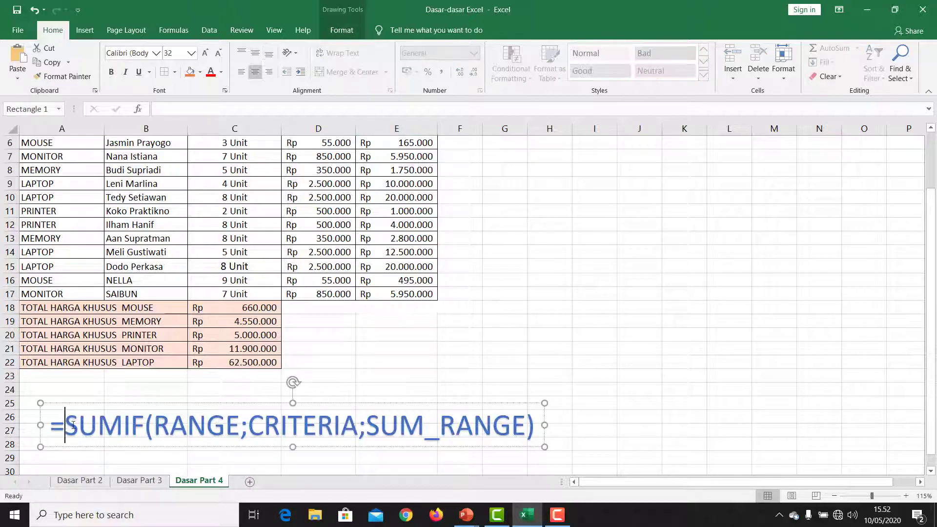
double_click(101, 429)
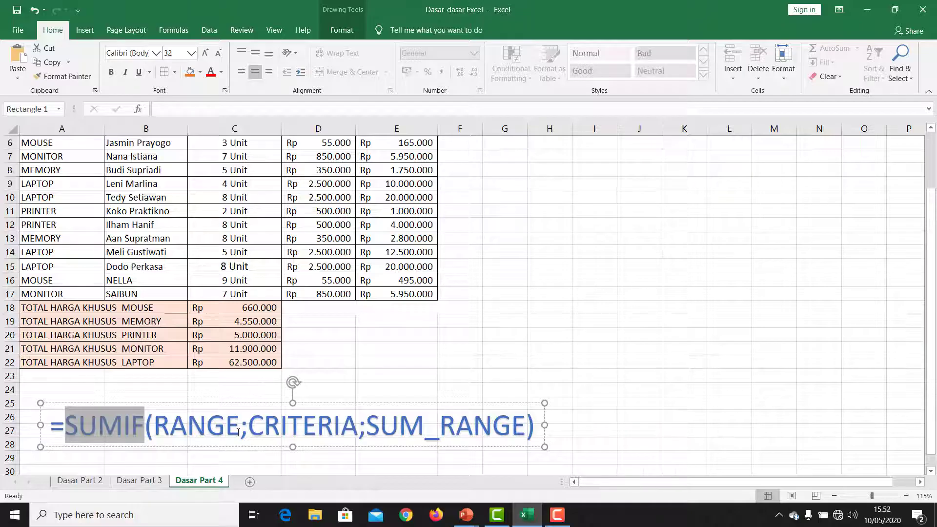
click(390, 341)
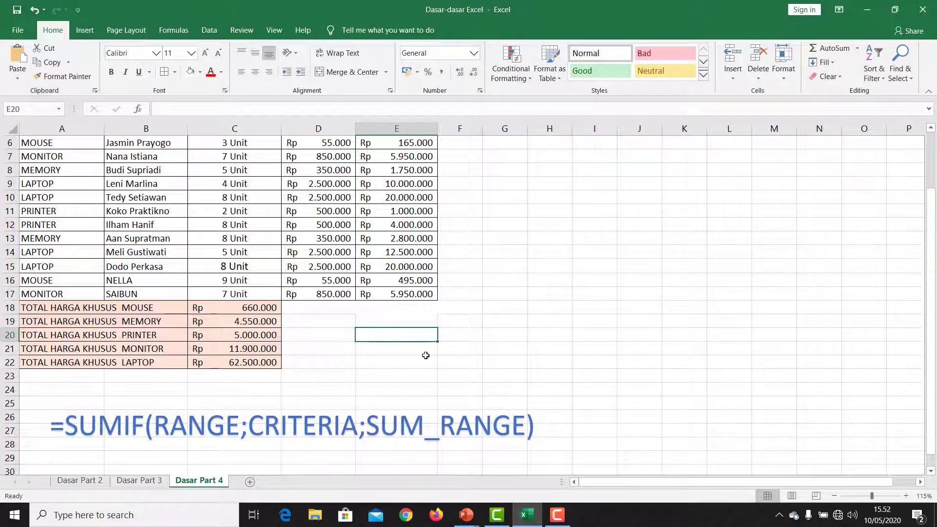
scroll(425, 355, down, 1)
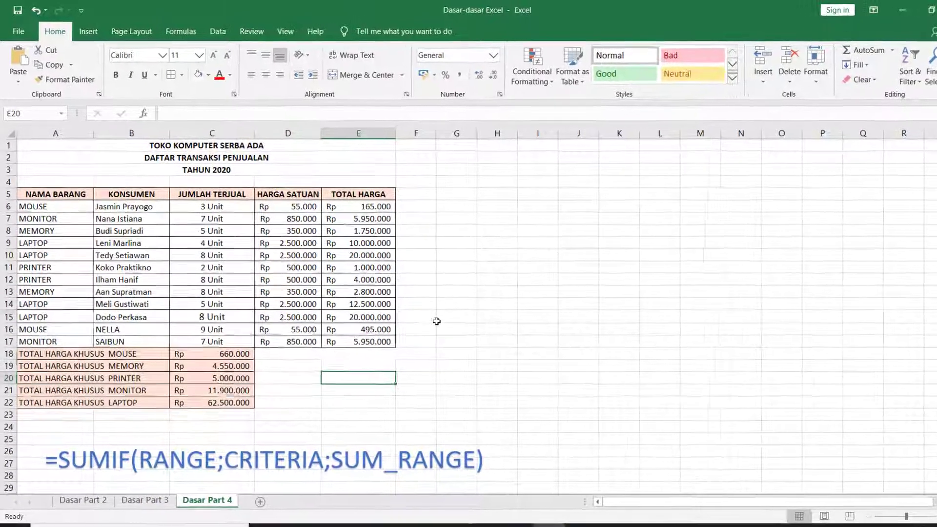
click(438, 305)
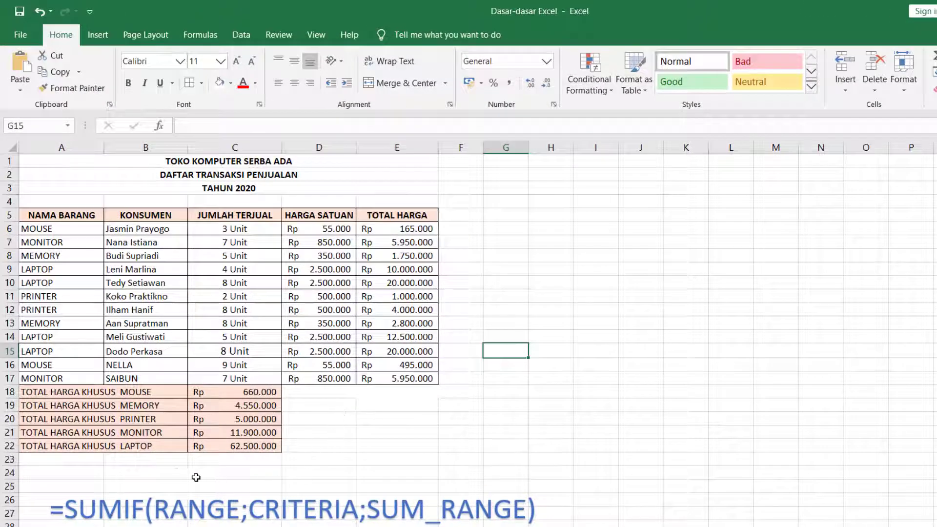